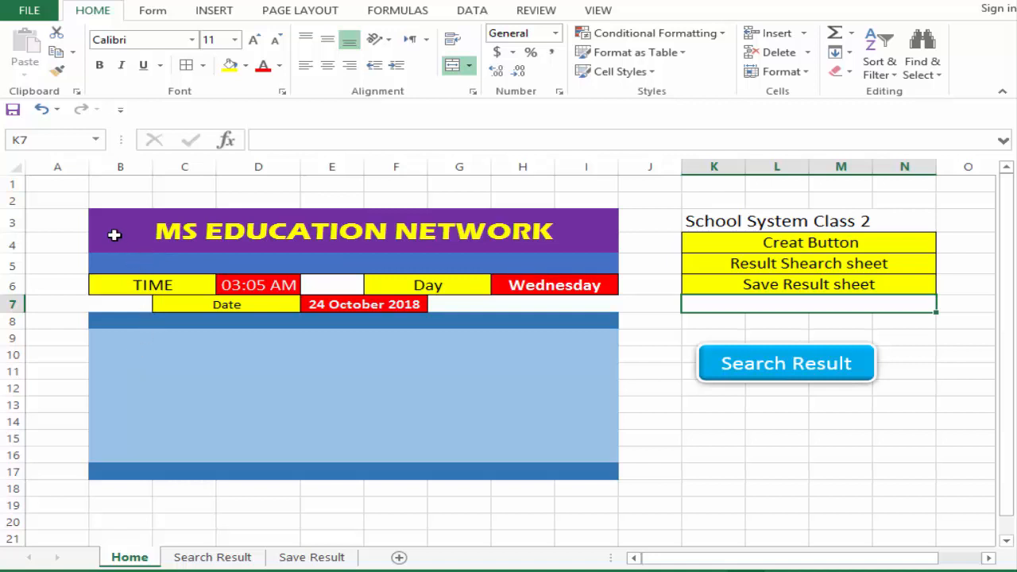
- Review the Home sheet's banner, the School System Class 2 topic list, the Search Result sheet and the sample Search Result button
left_click_drag(115, 235, 354, 465)
left_click(705, 245)
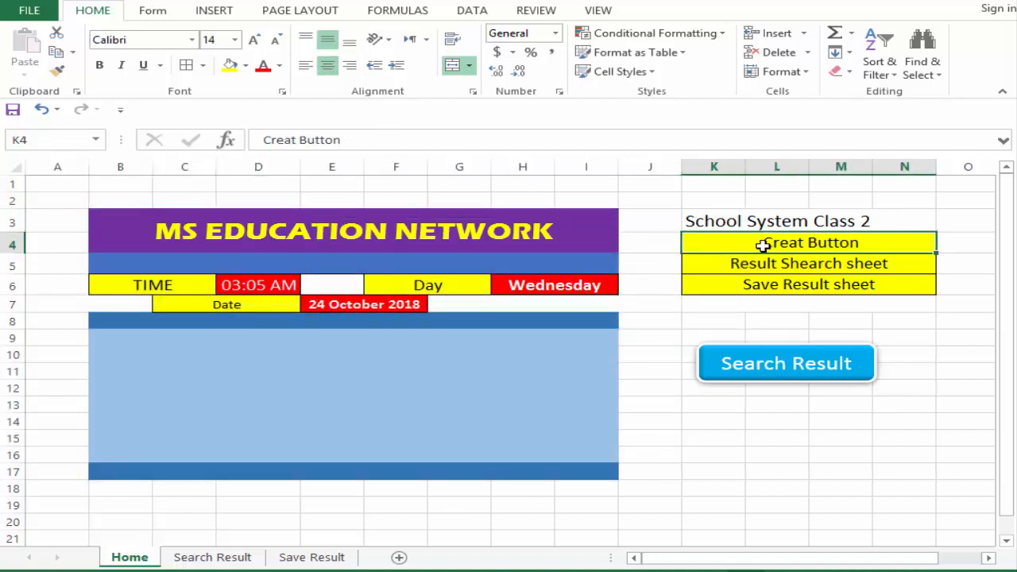
left_click(745, 265)
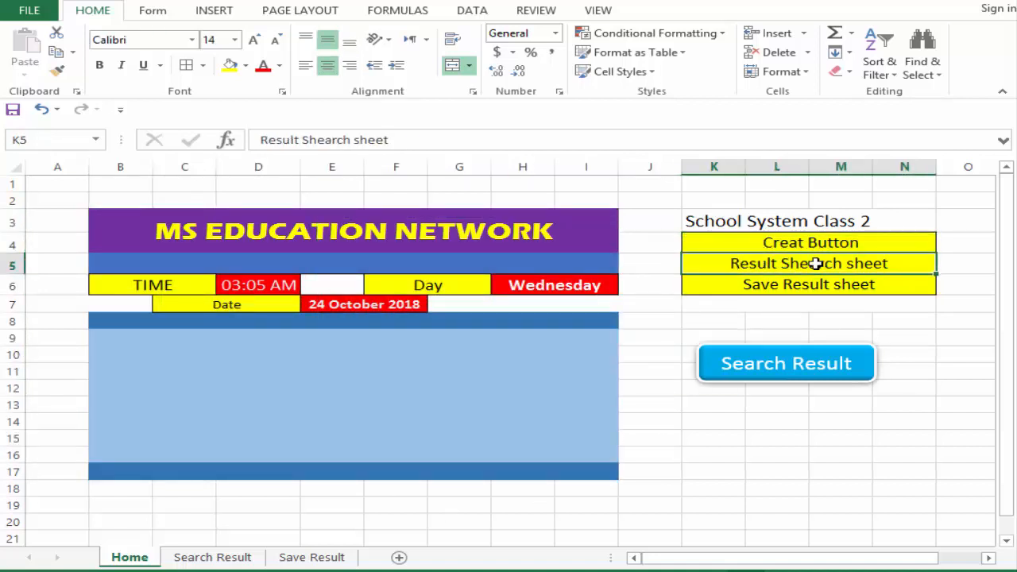
left_click(723, 283)
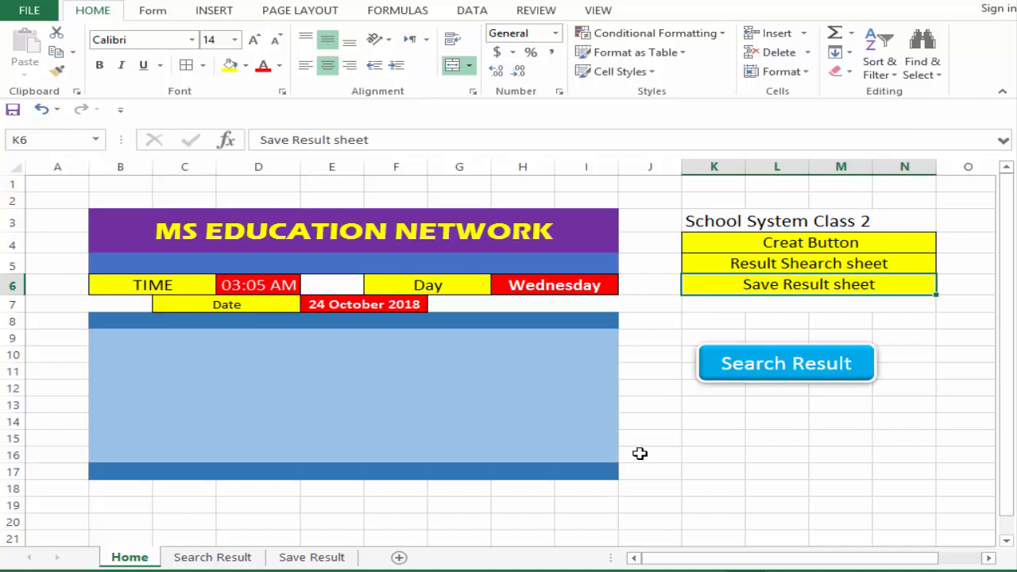
left_click(213, 558)
left_click(129, 557)
left_click(767, 359)
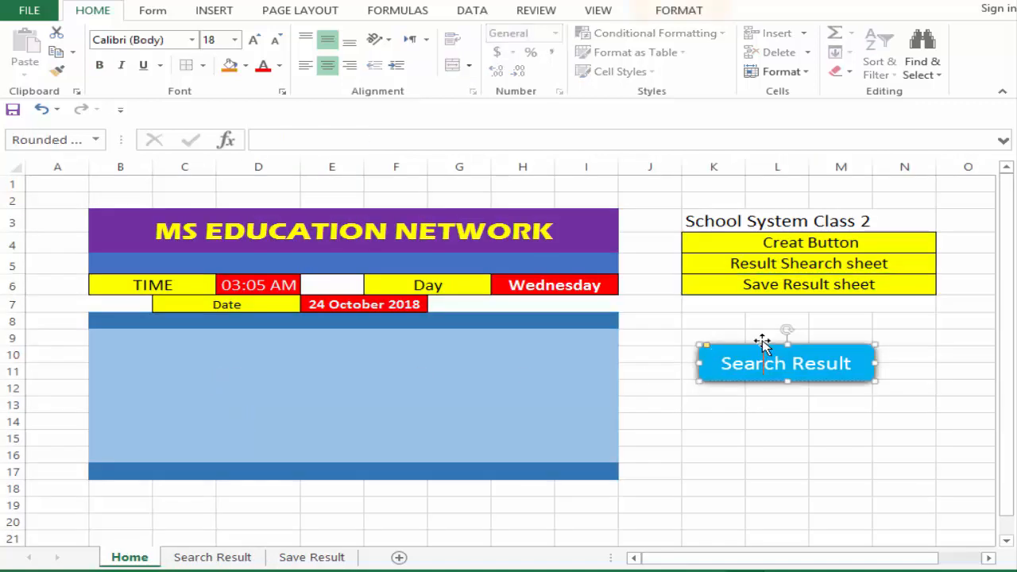
left_click(200, 360)
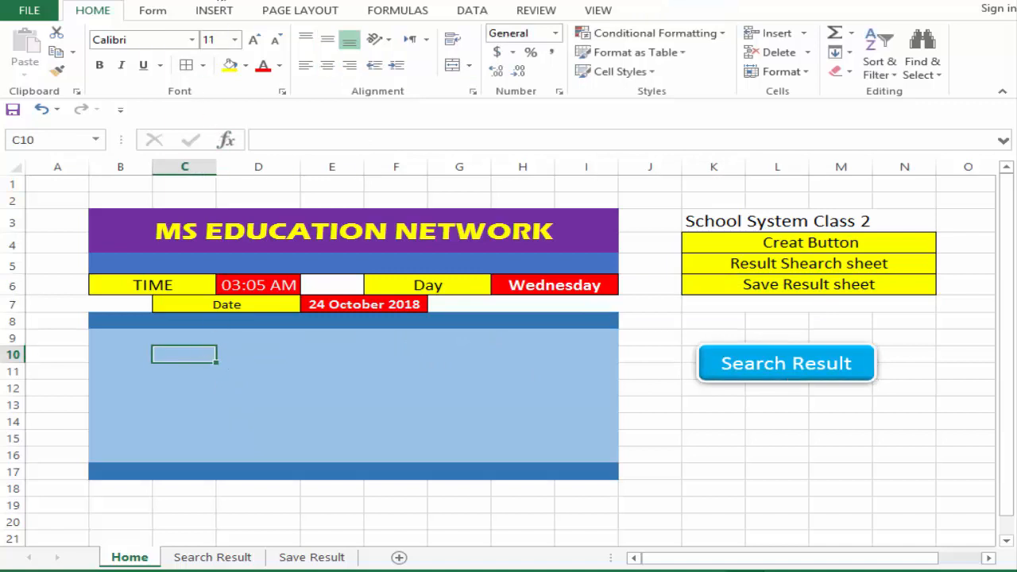
- Draw a rectangle shape about 1.34 inches wide and 0.5 inches high in the upper part of the light-blue area on the Home sheet
left_click(199, 16)
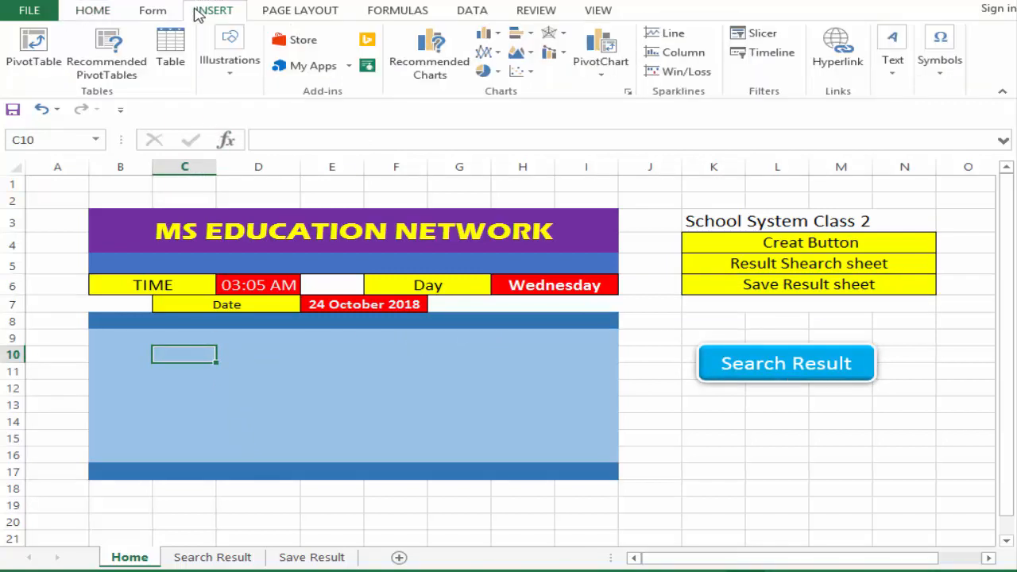
left_click(226, 68)
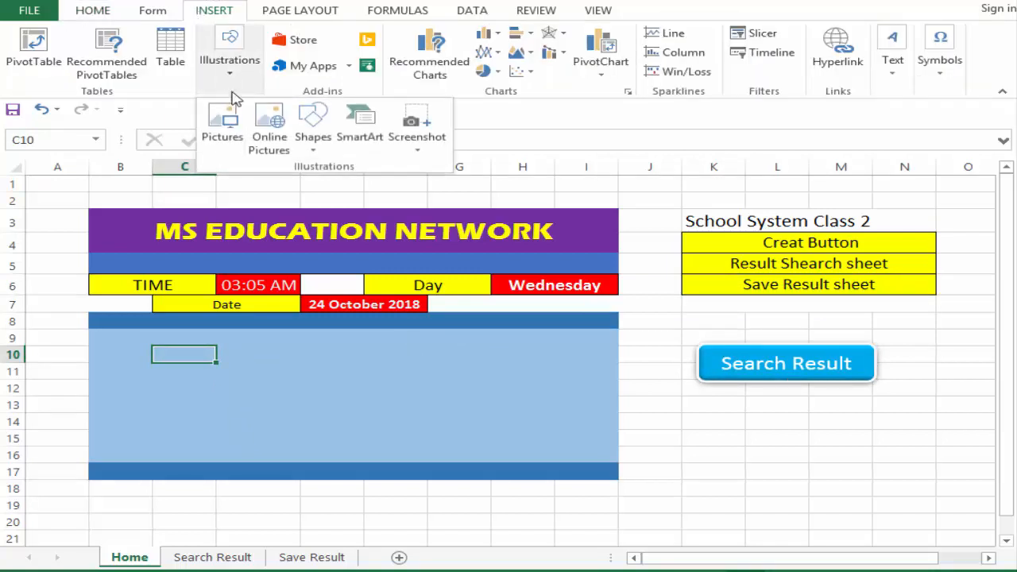
left_click(311, 150)
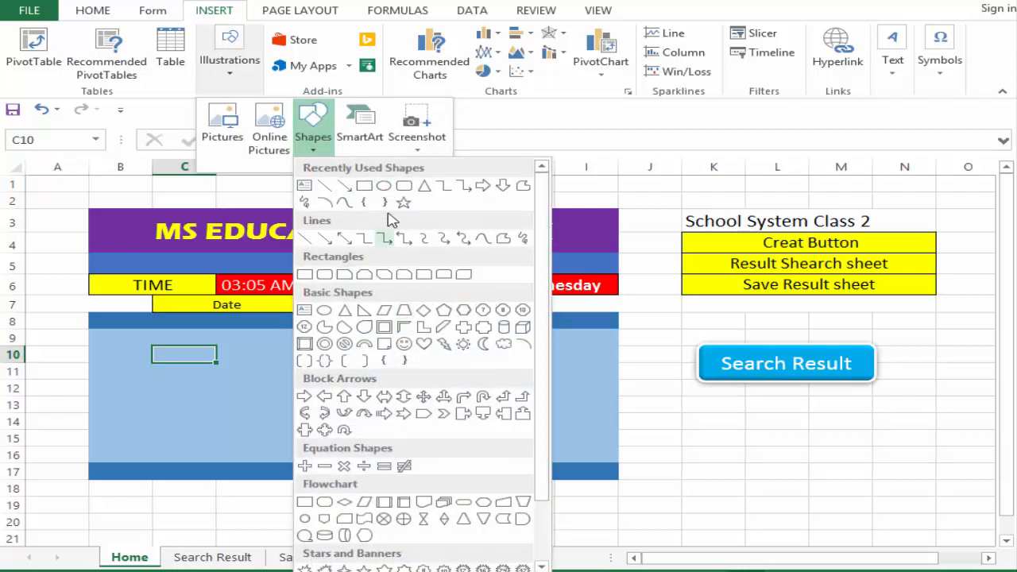
left_click(363, 186)
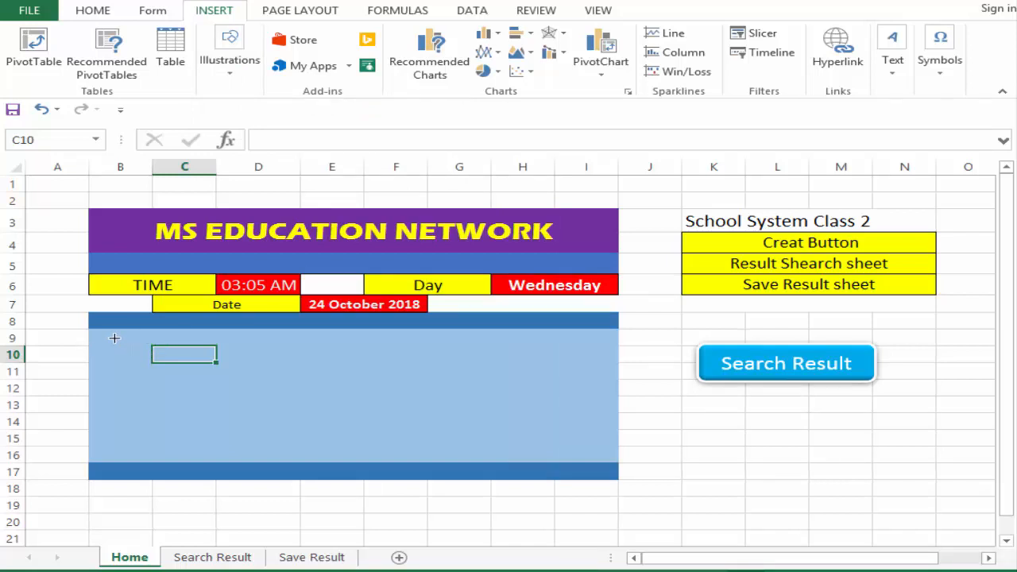
mouse_move(114, 338)
left_mouse_down()
mouse_move(143, 361)
mouse_move(225, 366)
mouse_move(243, 378)
left_mouse_up()
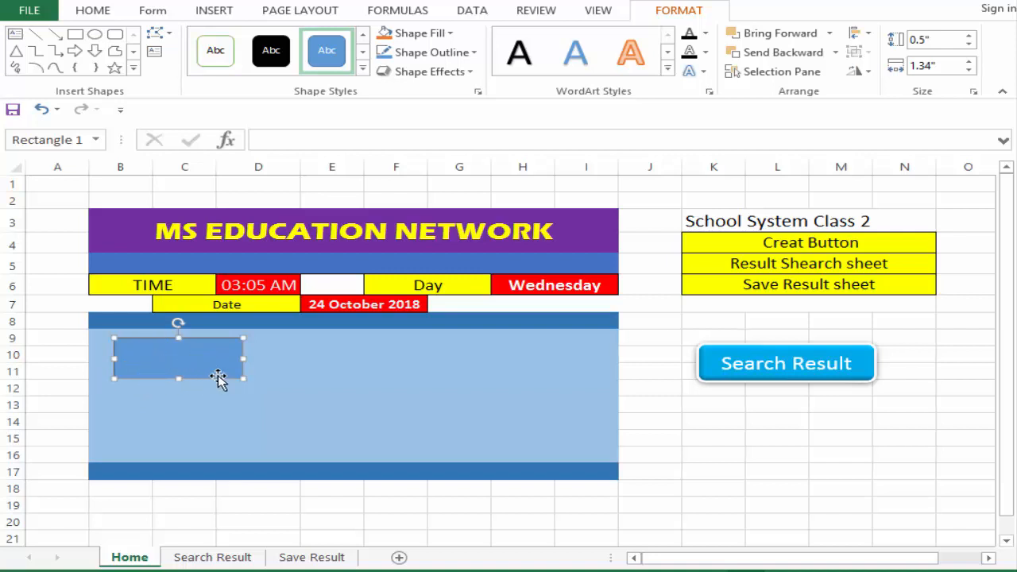
- Fill the rectangle with standard red and give it the last bevel style in the second row of the bevel gallery
left_click(449, 32)
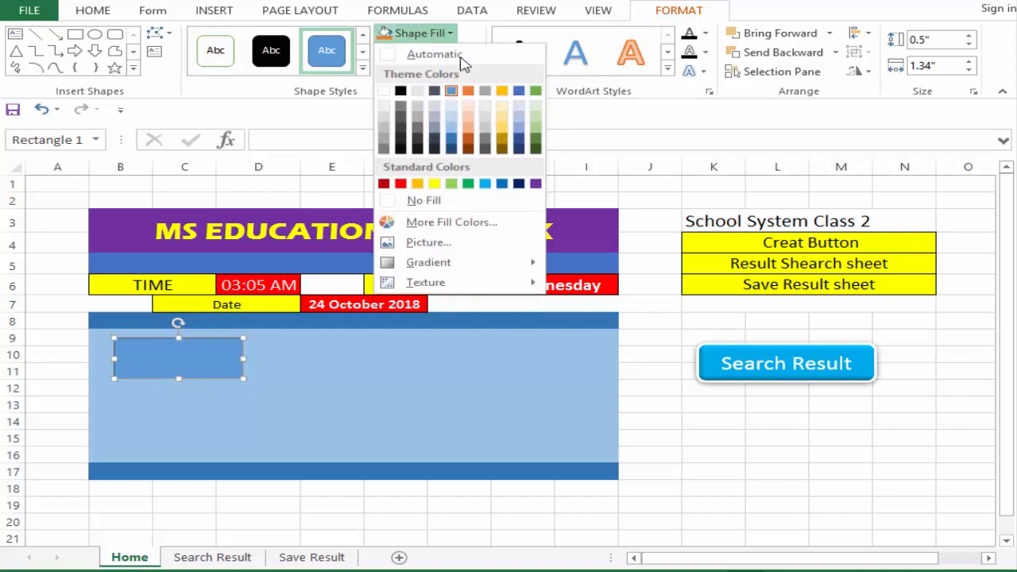
left_click(401, 184)
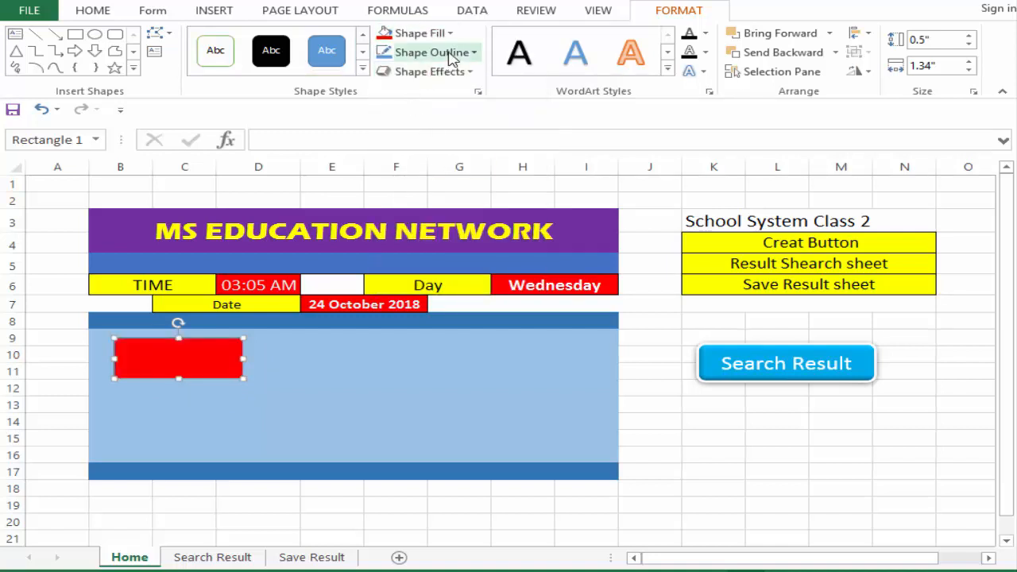
left_click(470, 71)
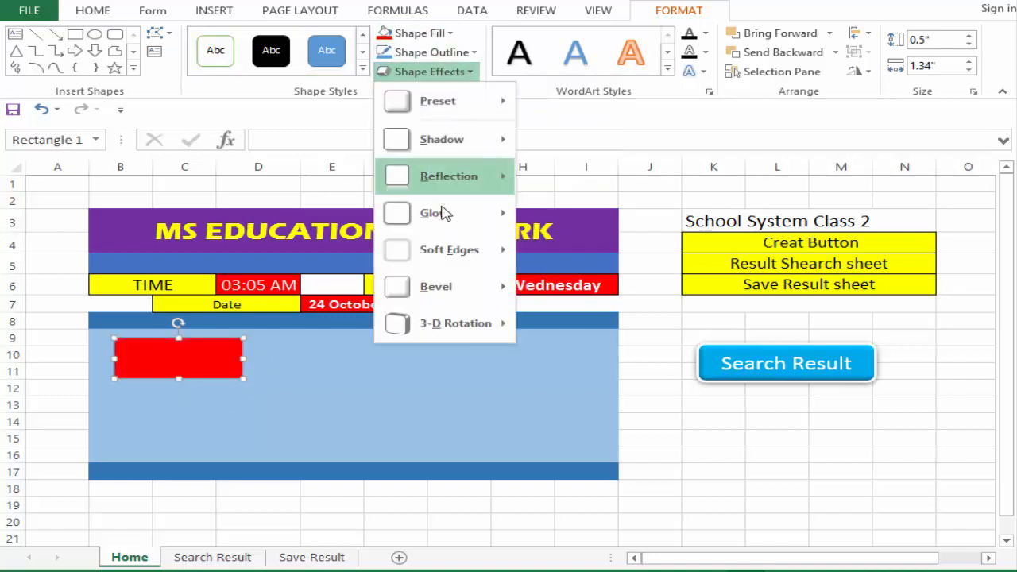
mouse_move(458, 302)
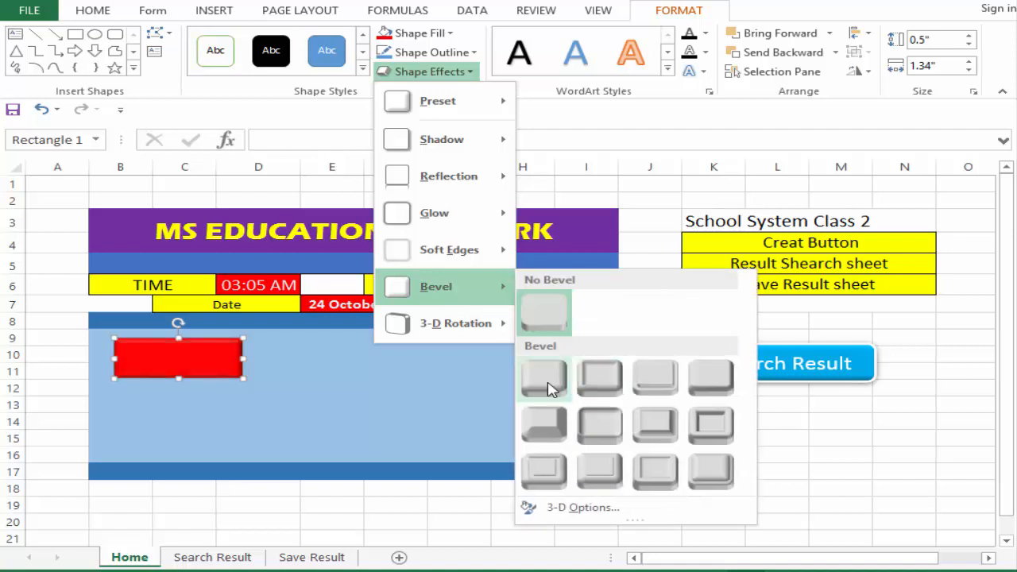
left_click(545, 377)
left_click(455, 71)
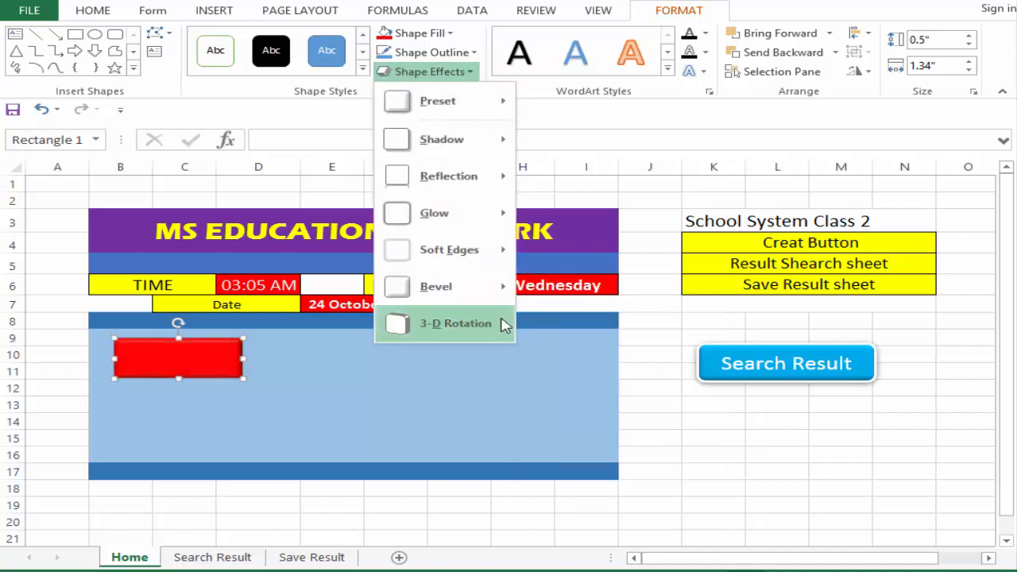
mouse_move(504, 324)
mouse_move(477, 288)
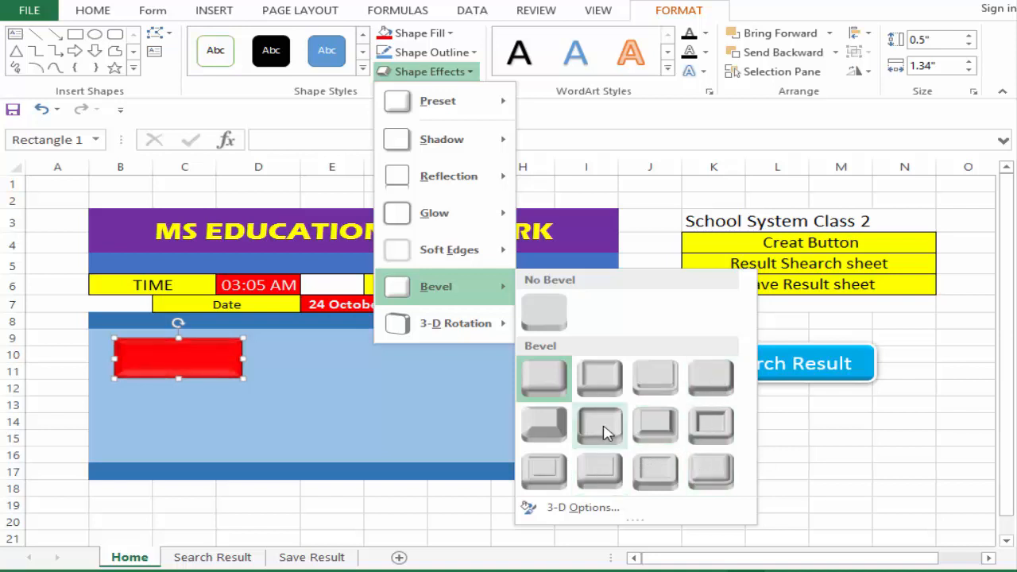
left_click(708, 423)
- Give the rectangle's outline the fine dotted dash style and choose a new line weight for it
left_click(430, 54)
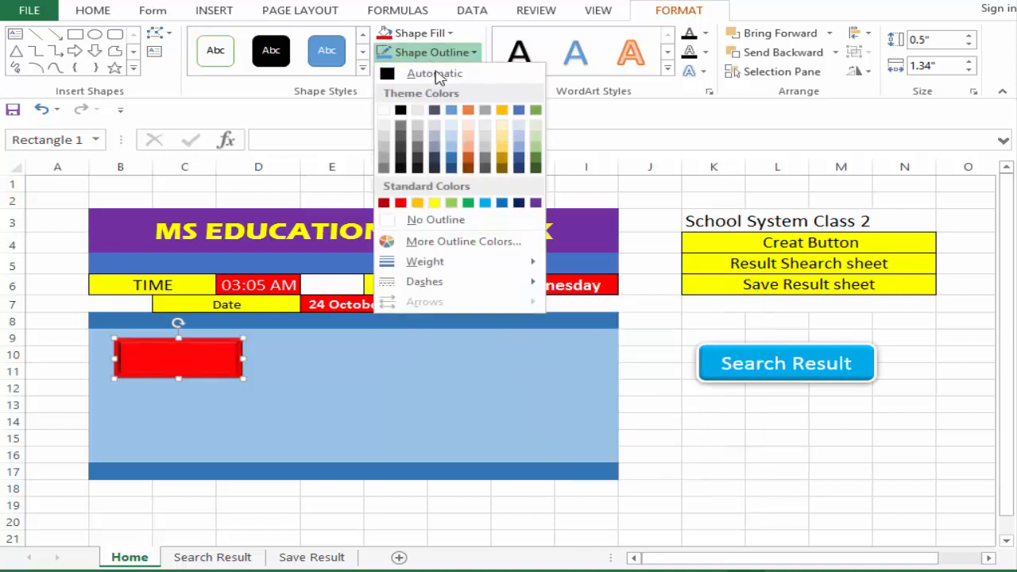
mouse_move(525, 284)
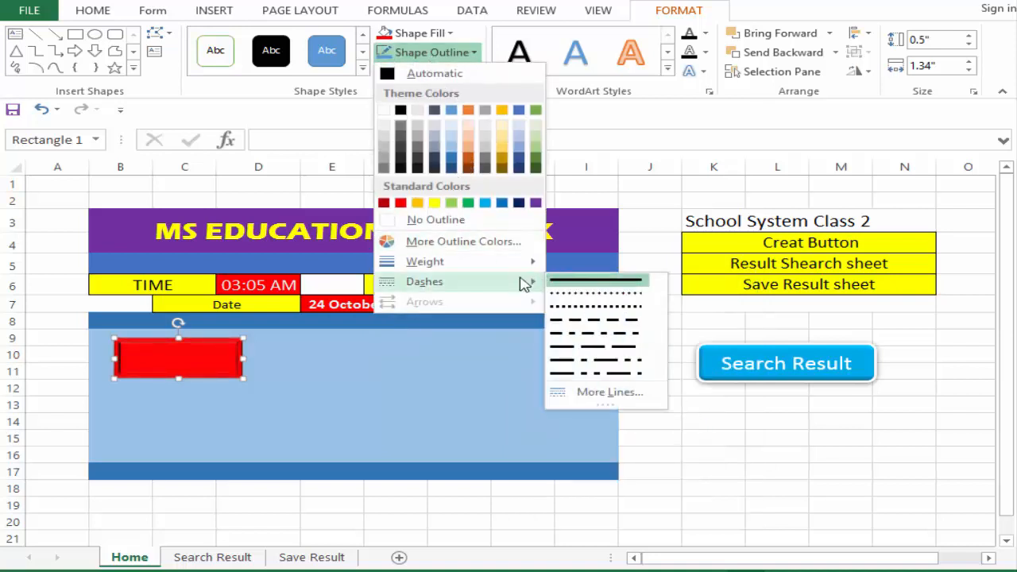
left_click(583, 292)
left_click(437, 55)
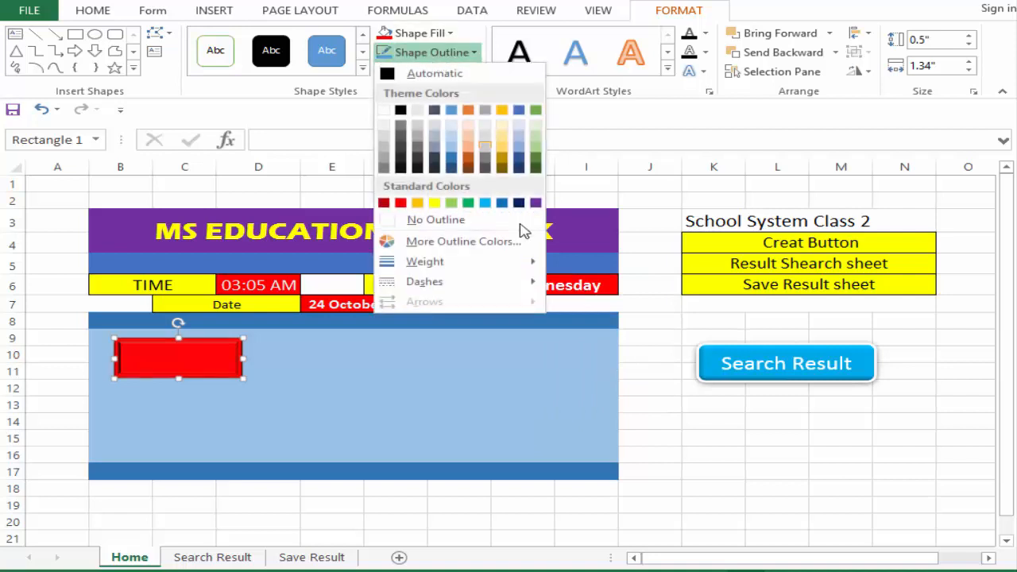
mouse_move(528, 264)
left_click(615, 340)
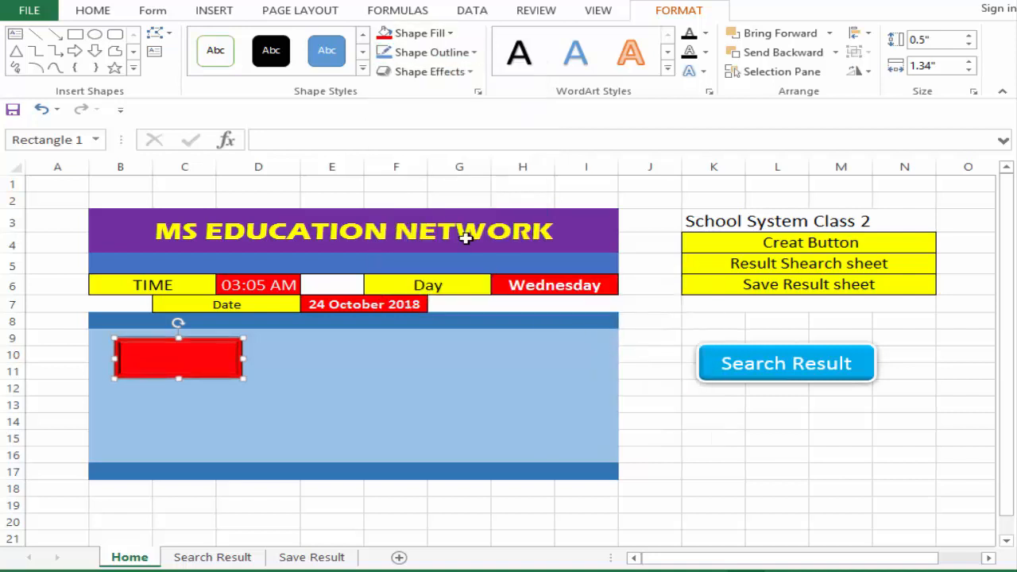
- Color the rectangle's outline standard red and widen the shape to about 1.49 inches
left_click(430, 52)
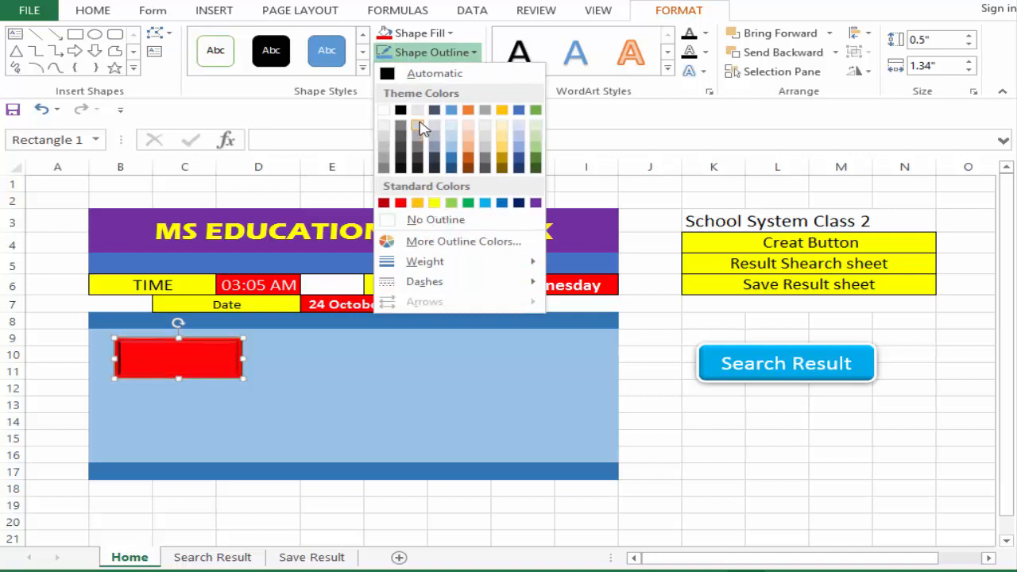
left_click(401, 204)
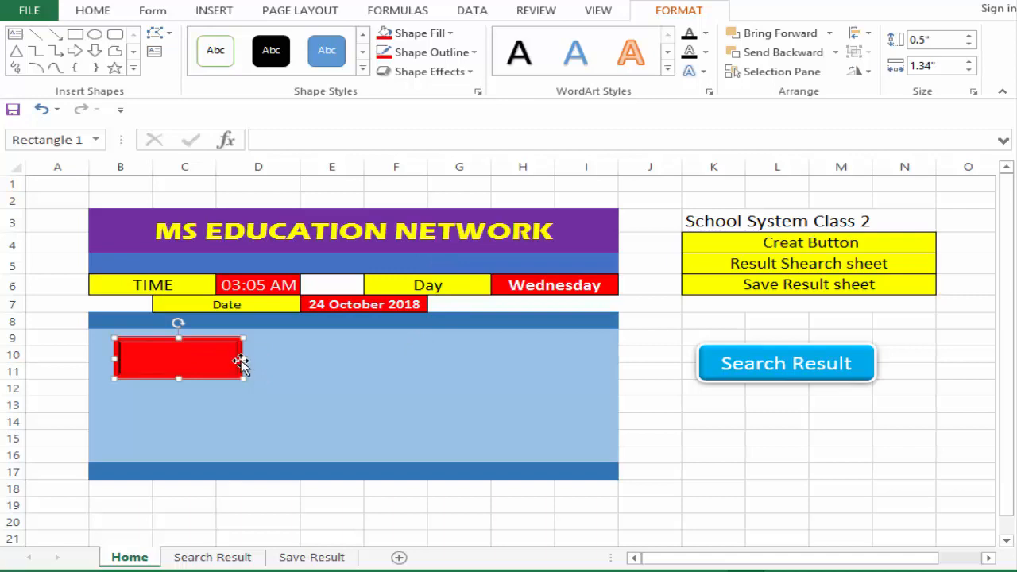
left_click_drag(244, 359, 257, 358)
left_click(347, 409)
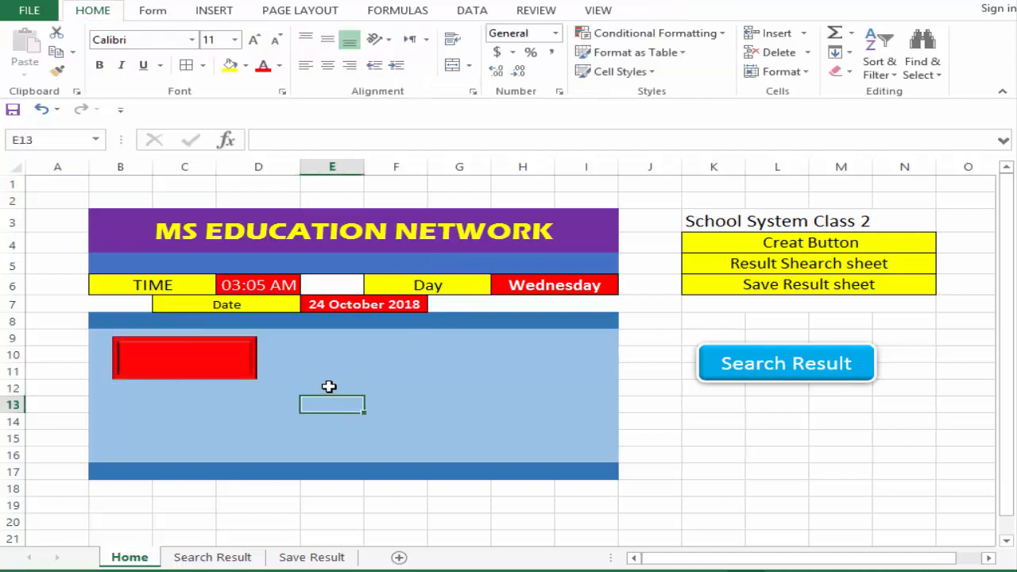
- Look through the Search Result and Save Result sheets, ending on the Home sheet
left_click(214, 557)
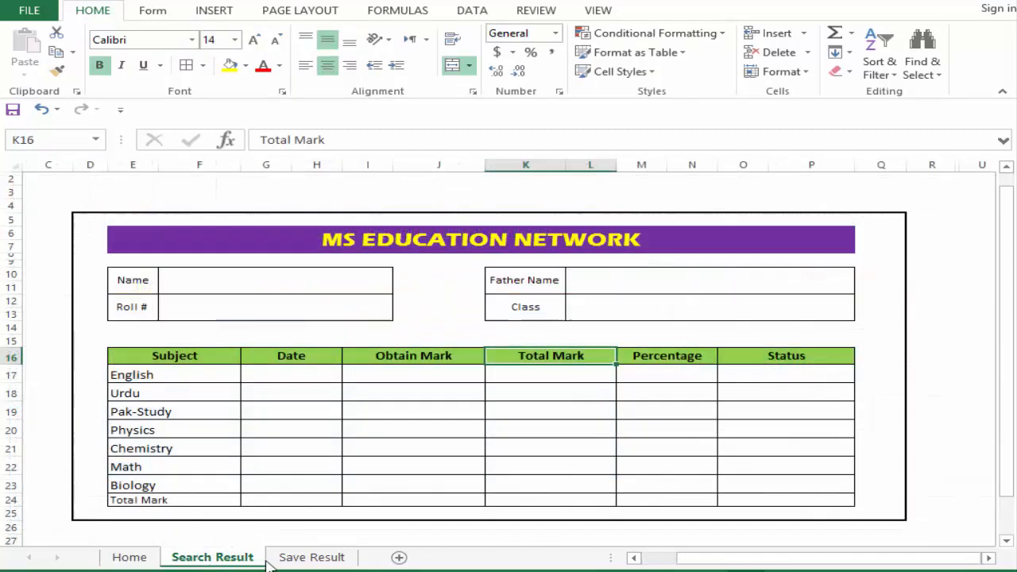
left_click(310, 558)
left_click(213, 557)
left_click(130, 557)
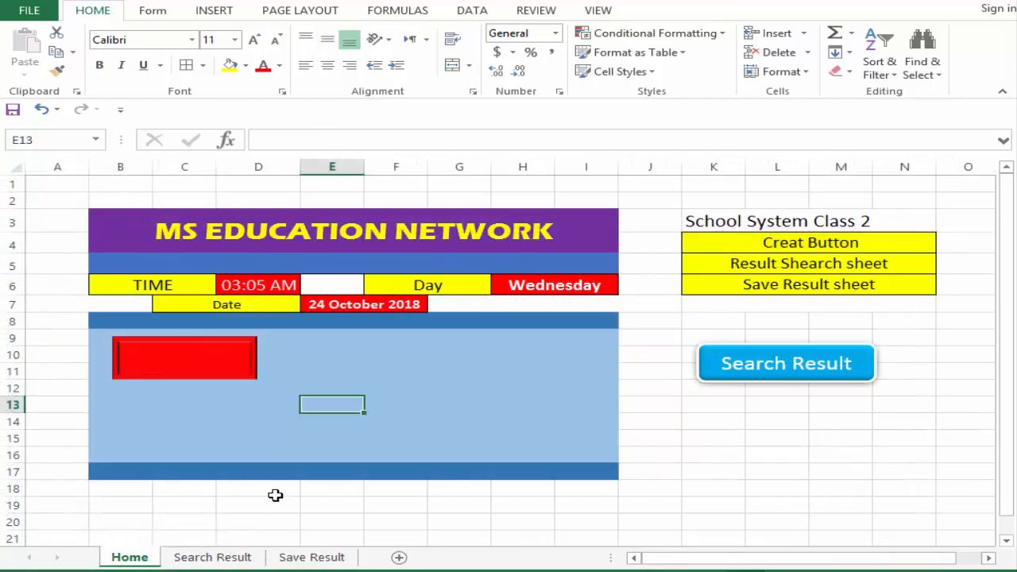
- Copy the red rectangle to the same rows across columns E to G
left_click(166, 358)
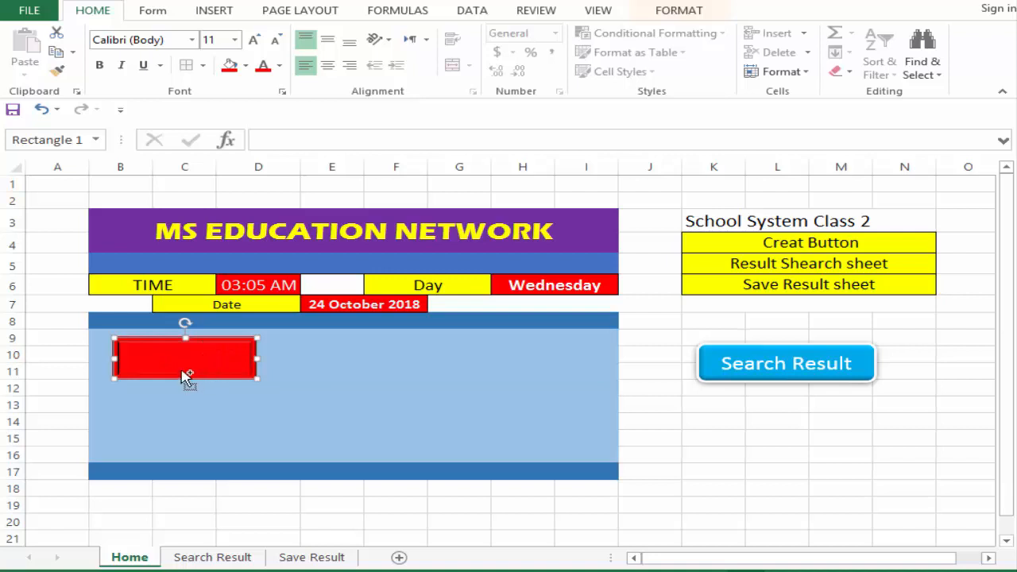
left_click_drag(156, 358, 389, 387)
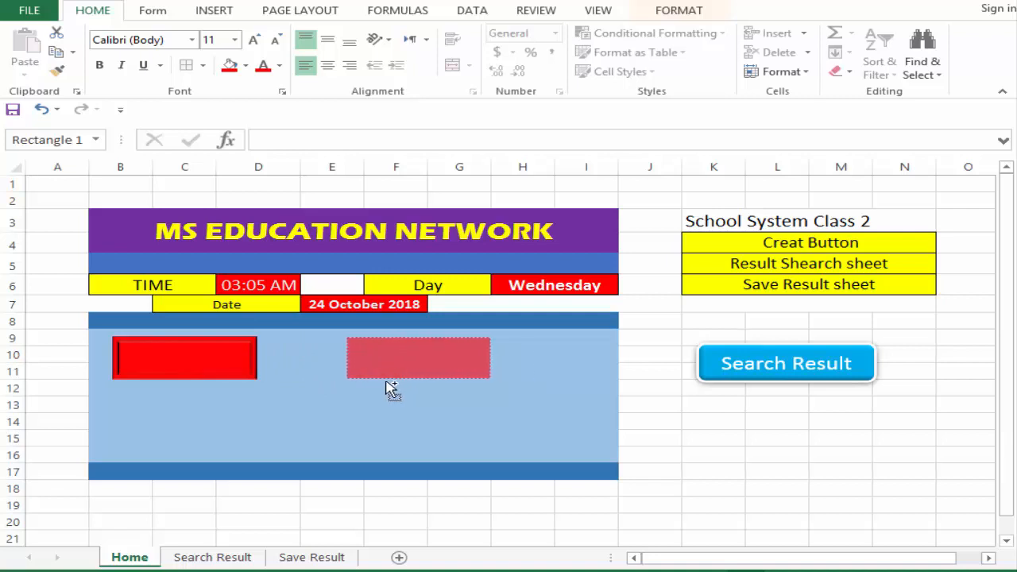
left_click_drag(391, 388, 388, 385)
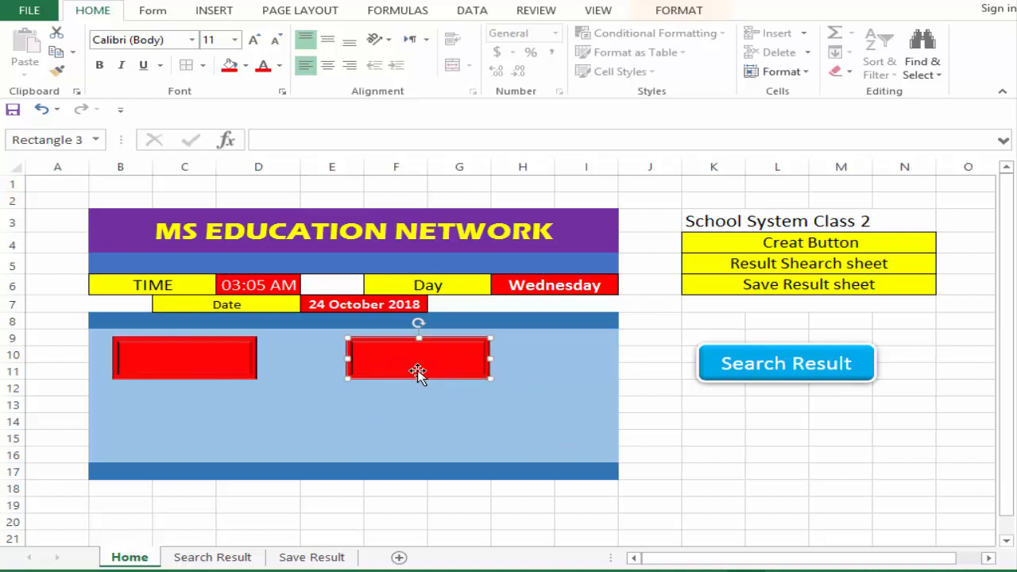
- Place a third copy of the red rectangle below and between the two existing ones, around rows 13 to 15
left_click_drag(412, 367, 285, 415)
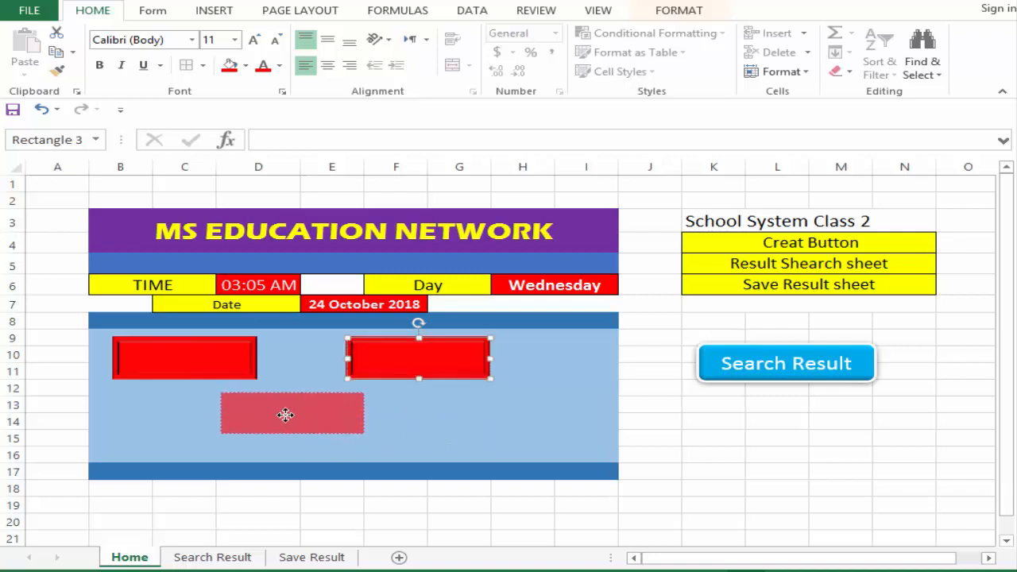
left_click_drag(286, 415, 299, 423)
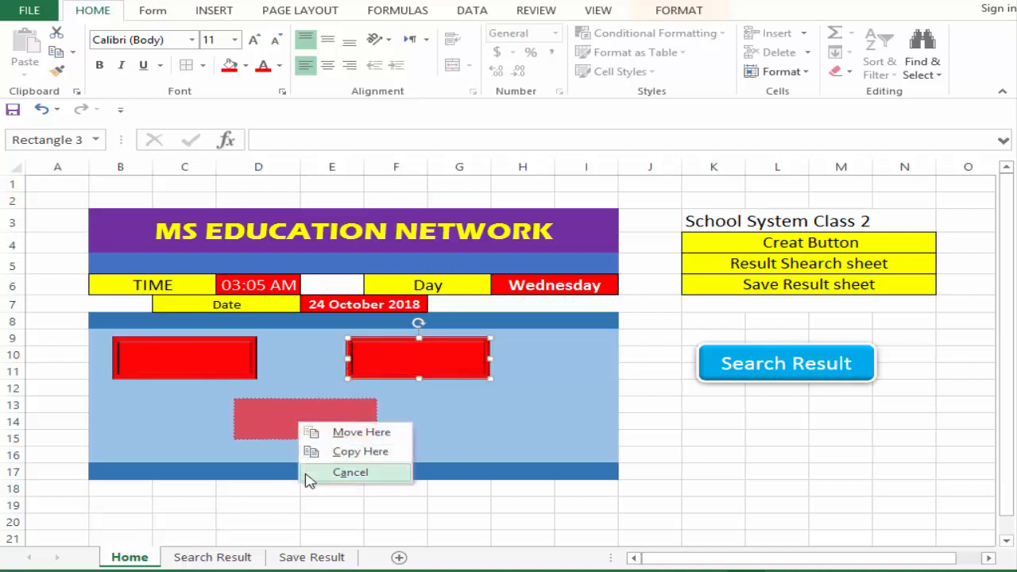
left_click(381, 455)
- Shift all three red rectangles farther right within the light-blue area, widening the gap between the upper two
left_click_drag(312, 423, 334, 425)
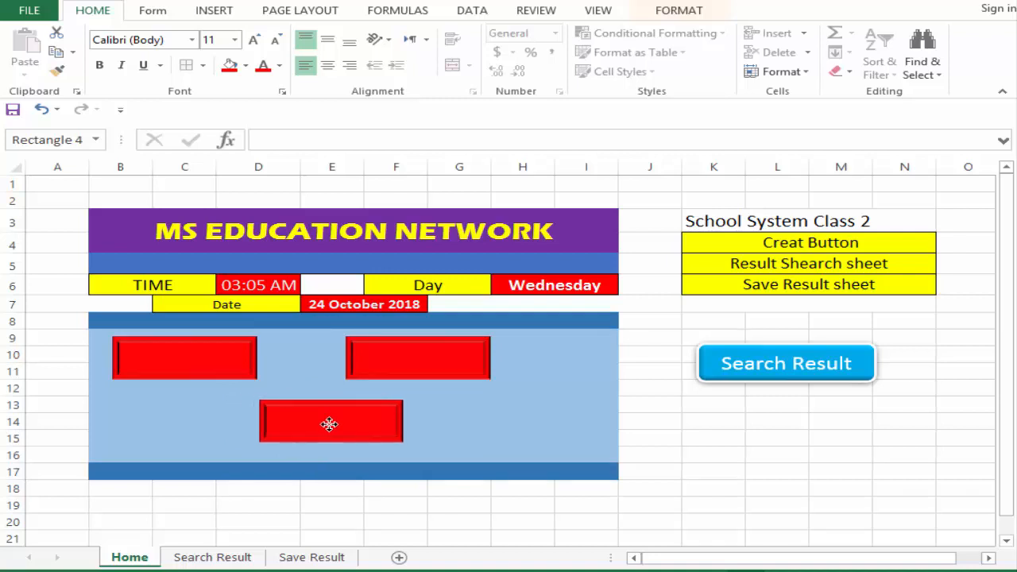
left_click_drag(409, 367, 484, 379)
left_click_drag(190, 365, 246, 364)
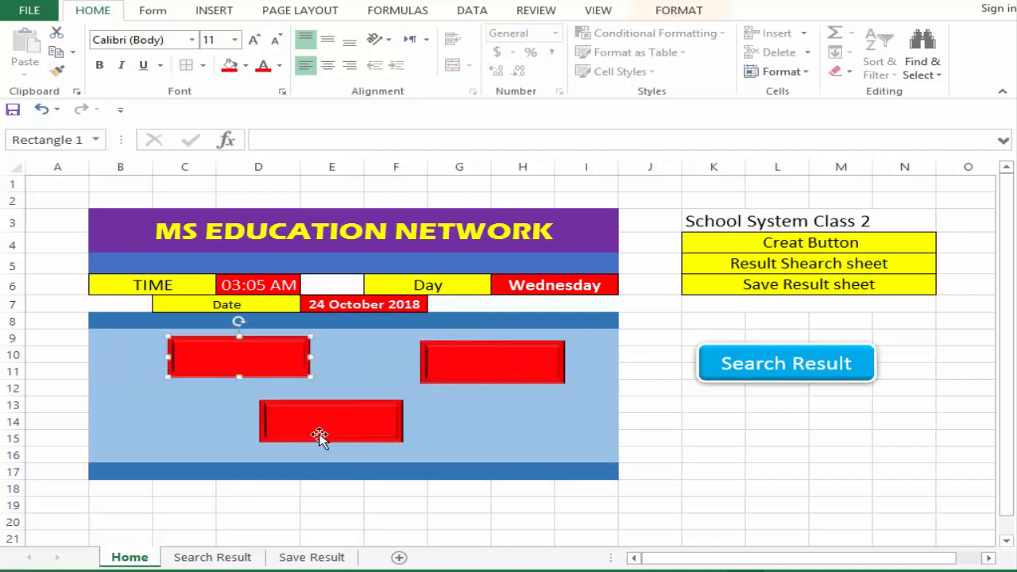
- Align the top edges of the two upper red rectangles, leaving the lower one selected
left_click(321, 438, "shift")
left_click(470, 377, "shift")
left_click(674, 10)
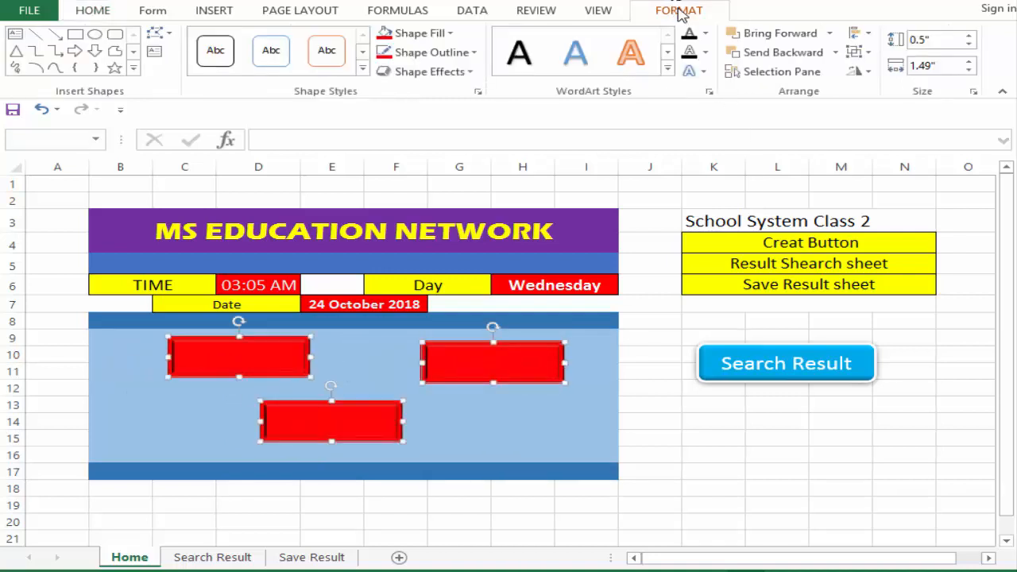
key("ctrl+z")
left_click(855, 33)
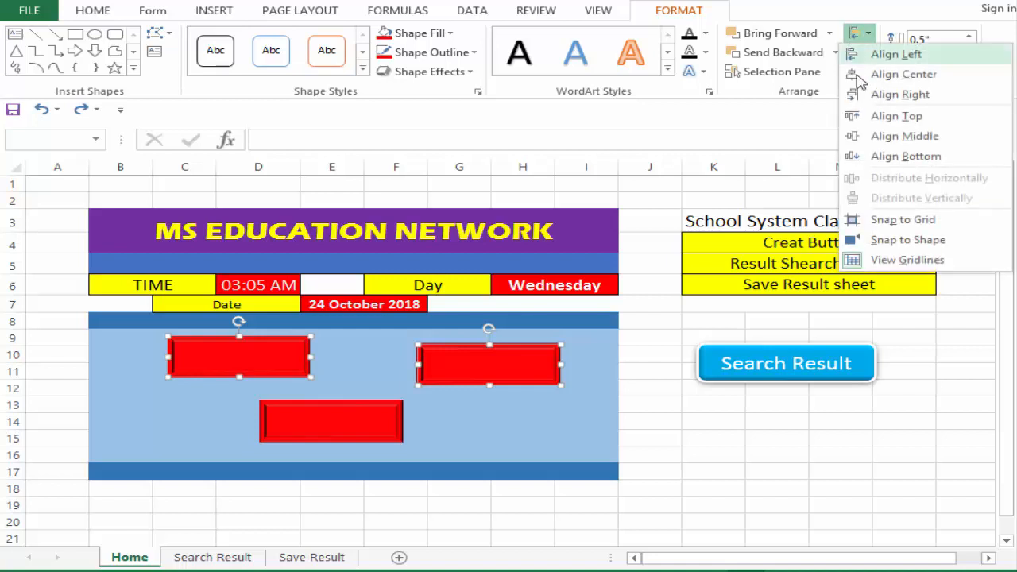
left_click(890, 116)
left_click(344, 426)
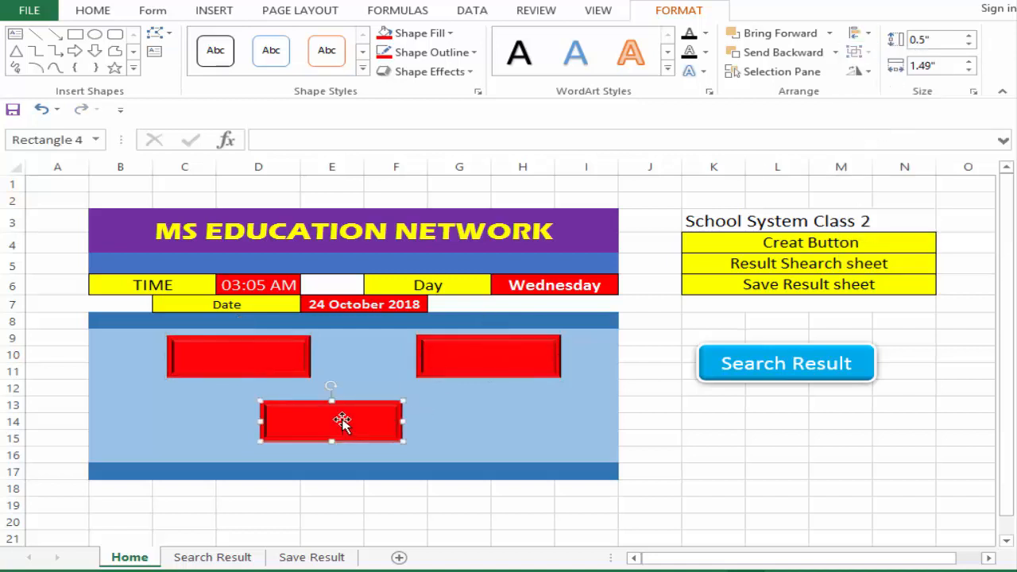
- Move the lower red rectangle so it sits centred beneath the gap between the two upper ones, and deselect it
left_click_drag(311, 428, 340, 426)
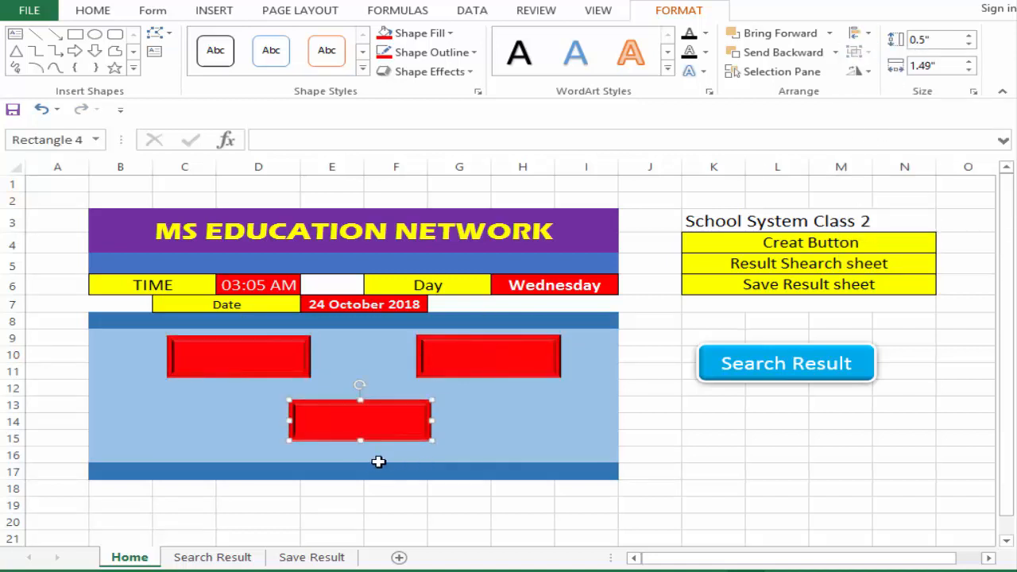
left_click(784, 247)
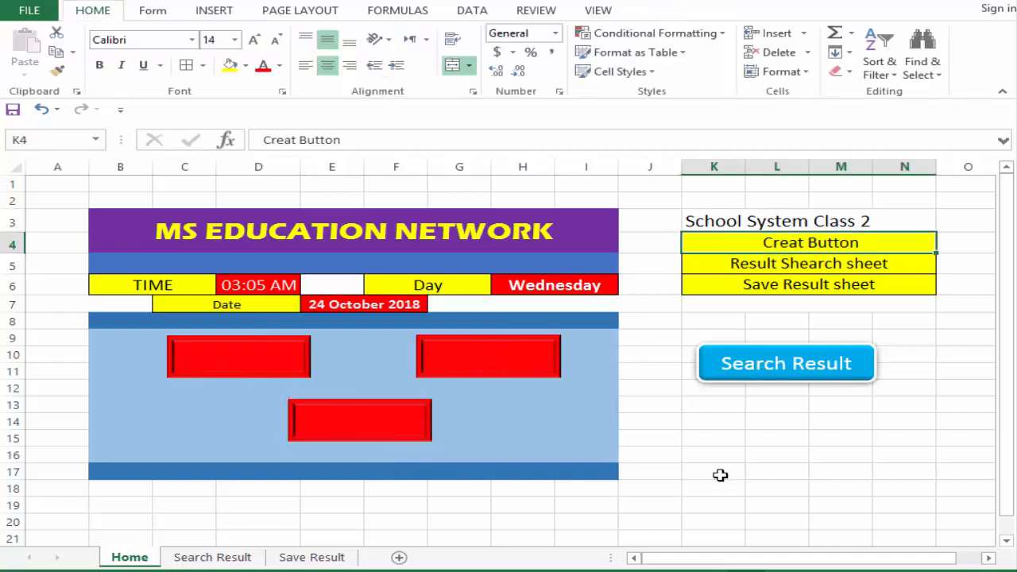
left_click(715, 473)
- Look over the Search Result and Save Result sheets and return to the Home sheet
left_click(178, 560)
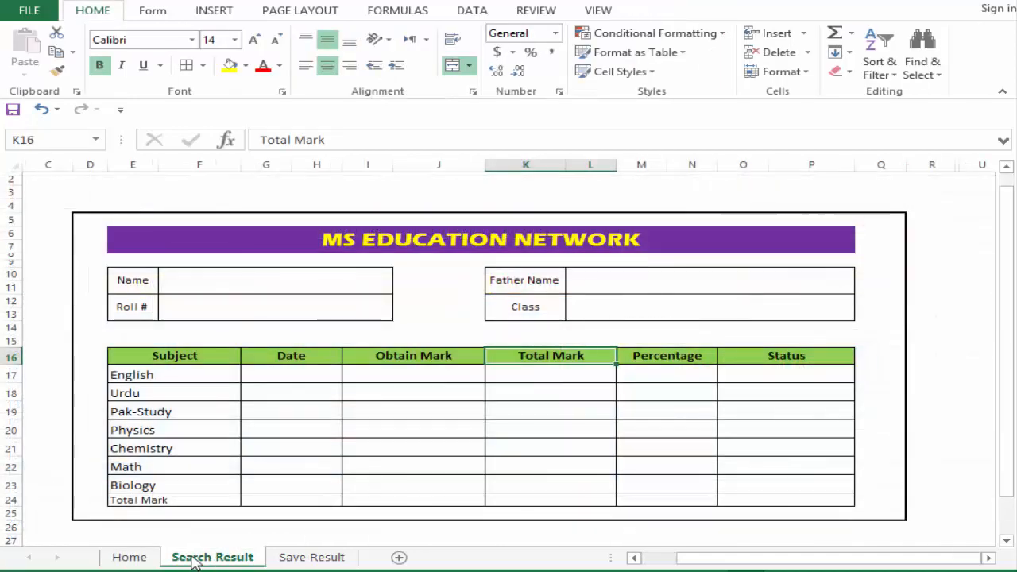
left_click(338, 557)
left_click(230, 560)
left_click(131, 557)
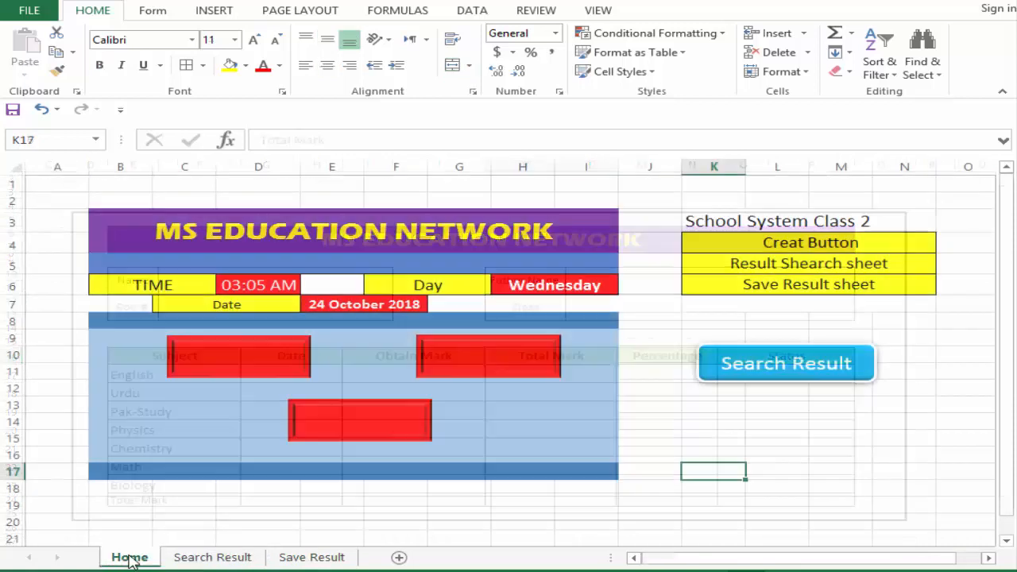
- Label the upper-left red rectangle "Search Result" and the upper-right one "Save Result"
right_click(241, 360)
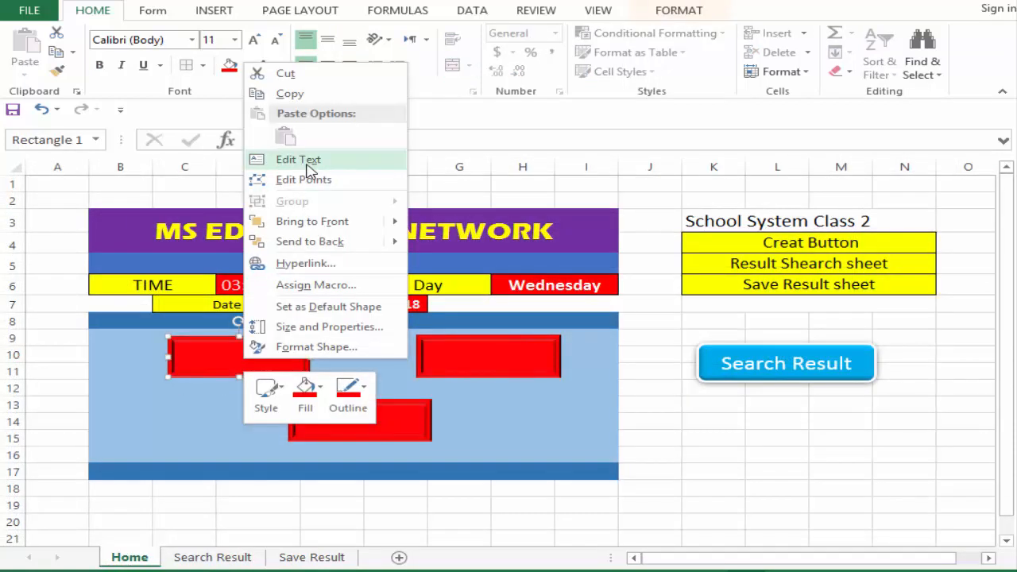
left_click(310, 169)
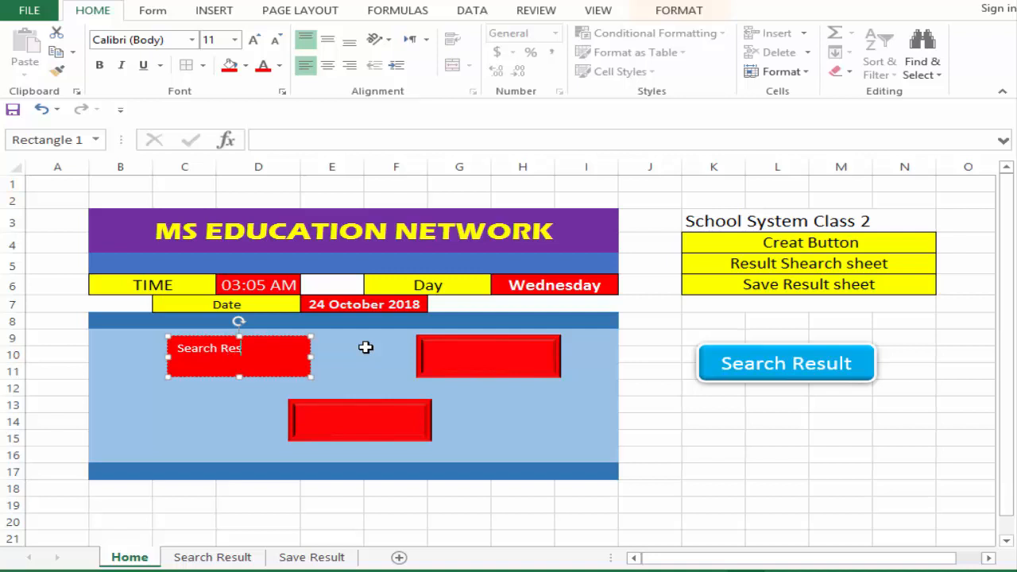
left_click(451, 363)
right_click(468, 359)
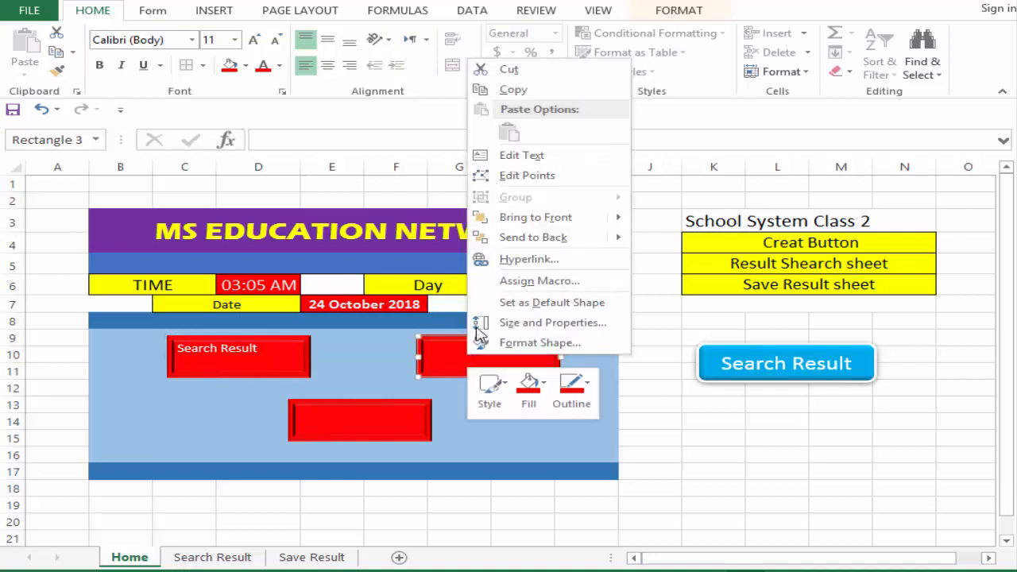
left_click(499, 156)
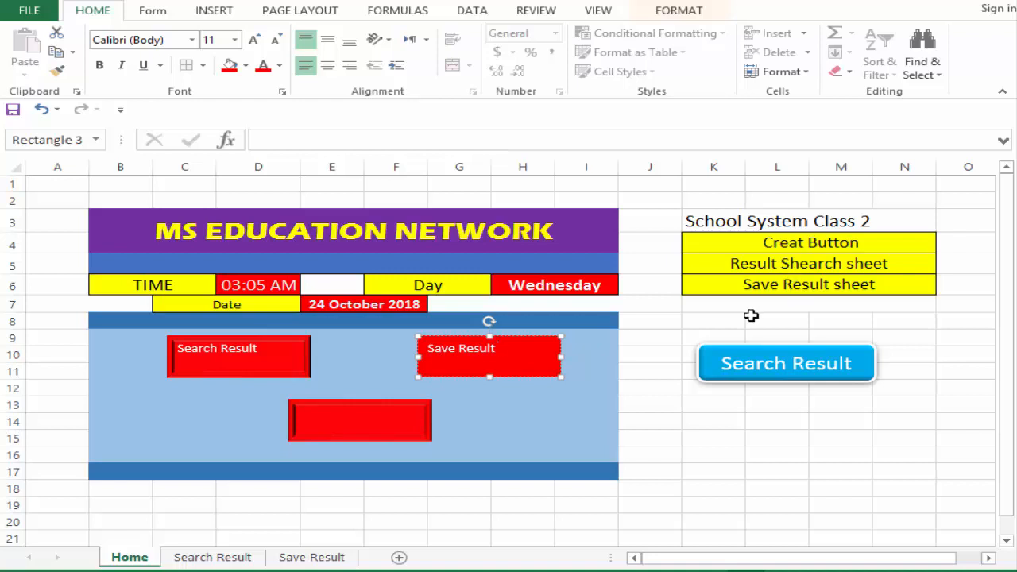
left_click(575, 441)
- Delete the unlabelled red rectangle below the two labelled ones
left_click(436, 420)
left_click(422, 409)
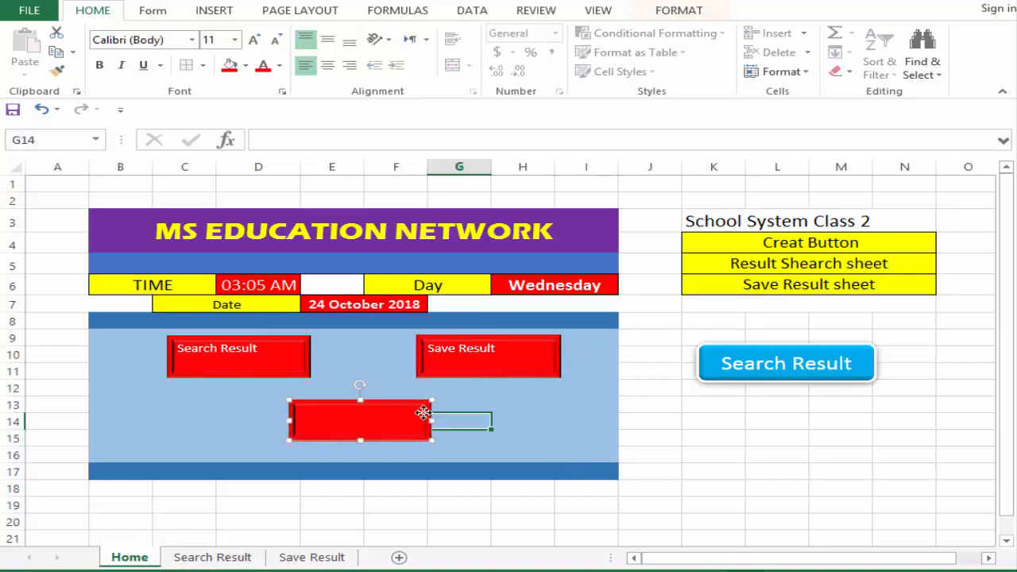
key("Delete")
- Set the red Search Result button's text to size 16 and centre it horizontally and vertically
left_click(213, 340)
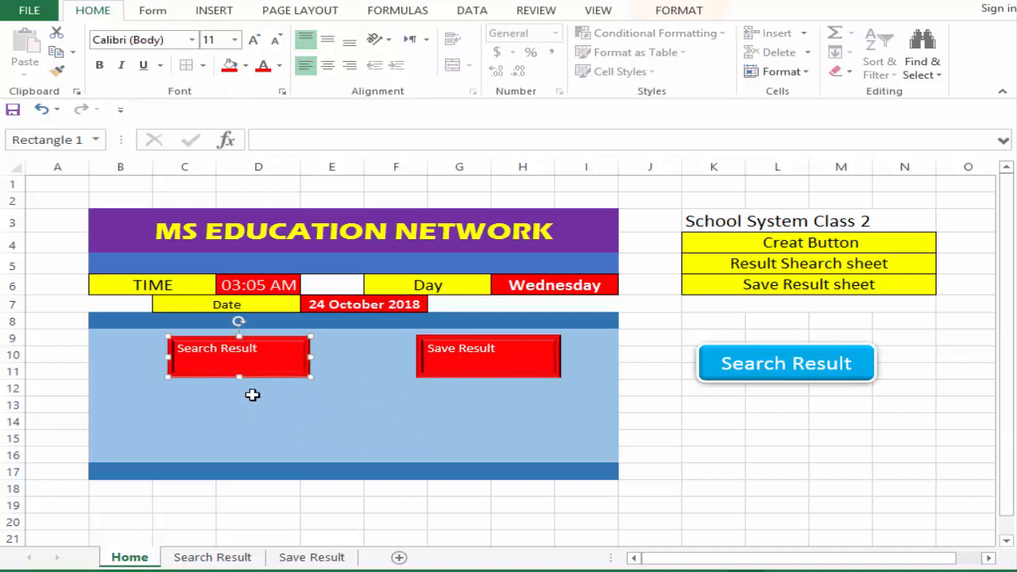
left_click(254, 40)
left_click(254, 40)
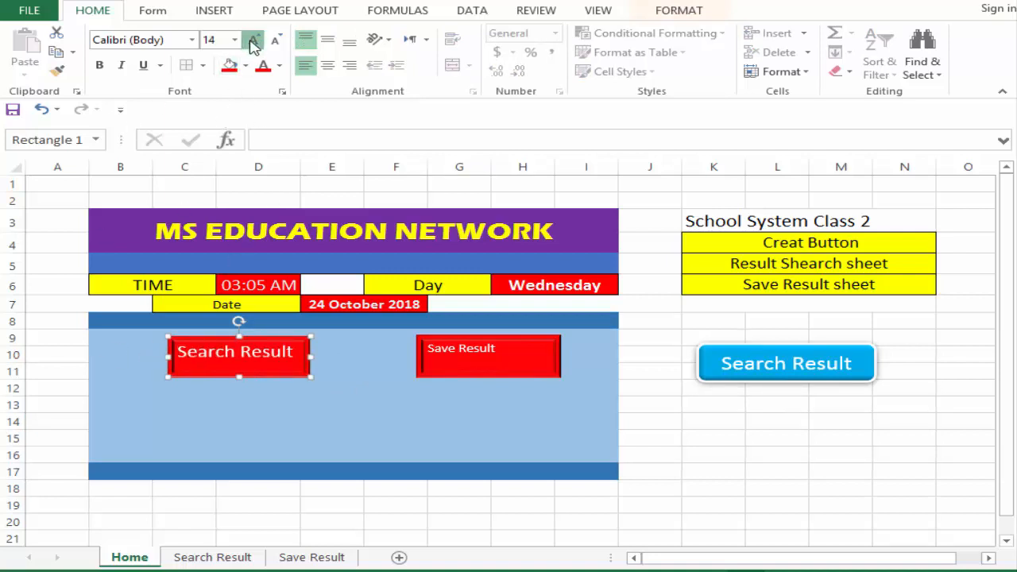
left_click(253, 40)
left_click(254, 40)
left_click(275, 40)
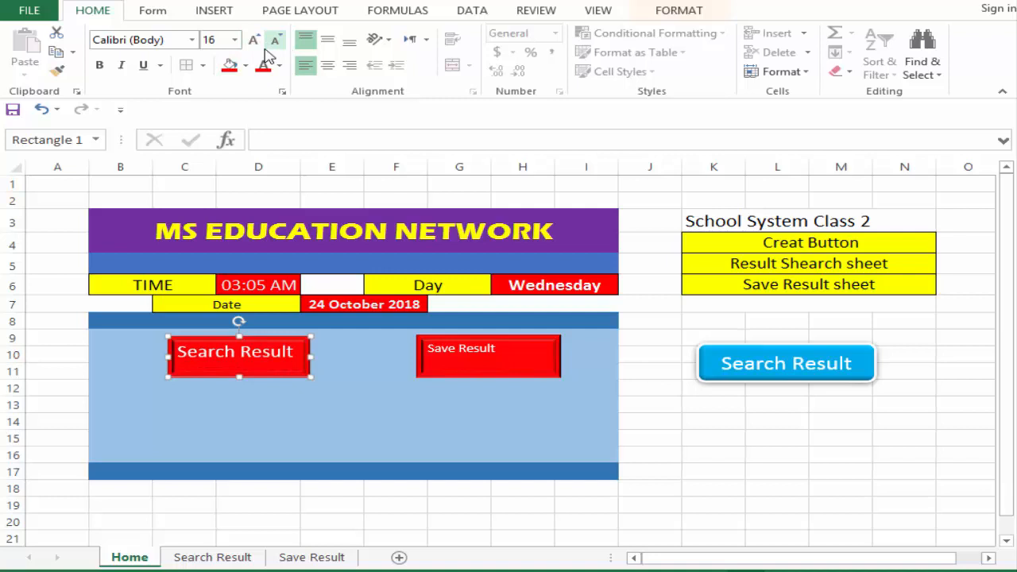
left_click(327, 65)
left_click(328, 40)
- Centre the Save Result button's text horizontally and vertically and set its font size to 18
left_click(535, 348)
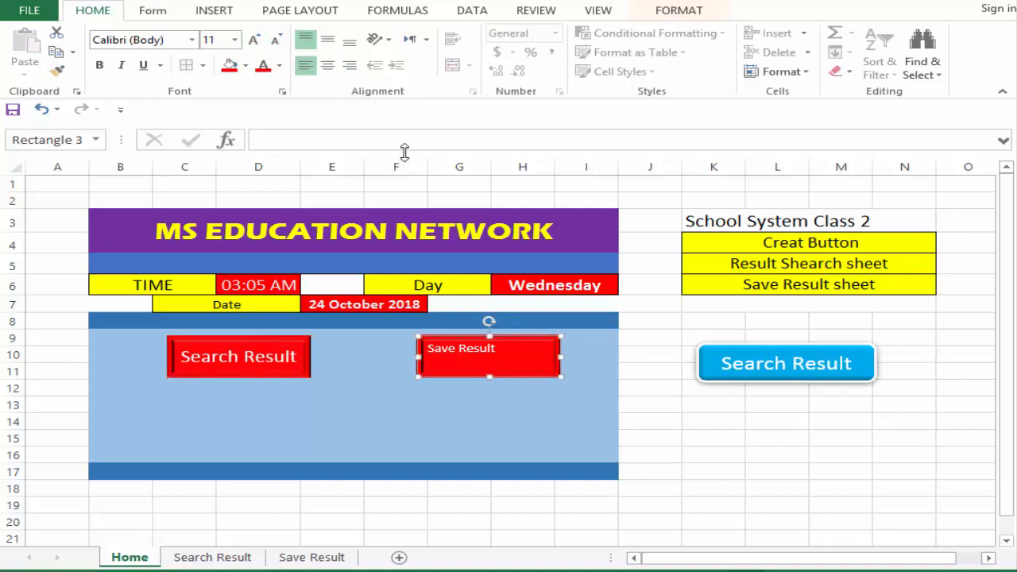
left_click(328, 65)
left_click(327, 40)
left_click(254, 40)
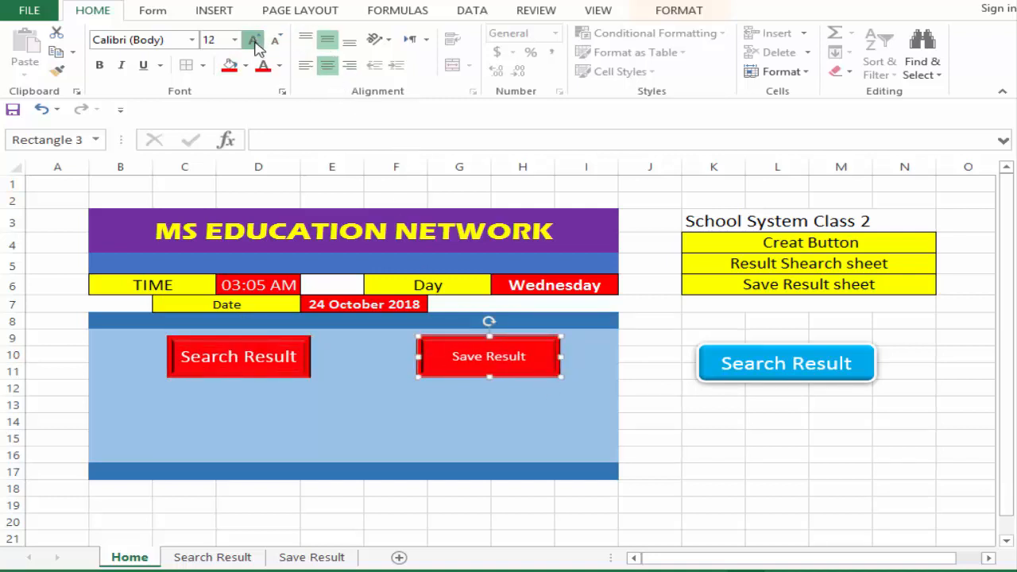
left_click(254, 40)
left_click(253, 40)
left_click(254, 40)
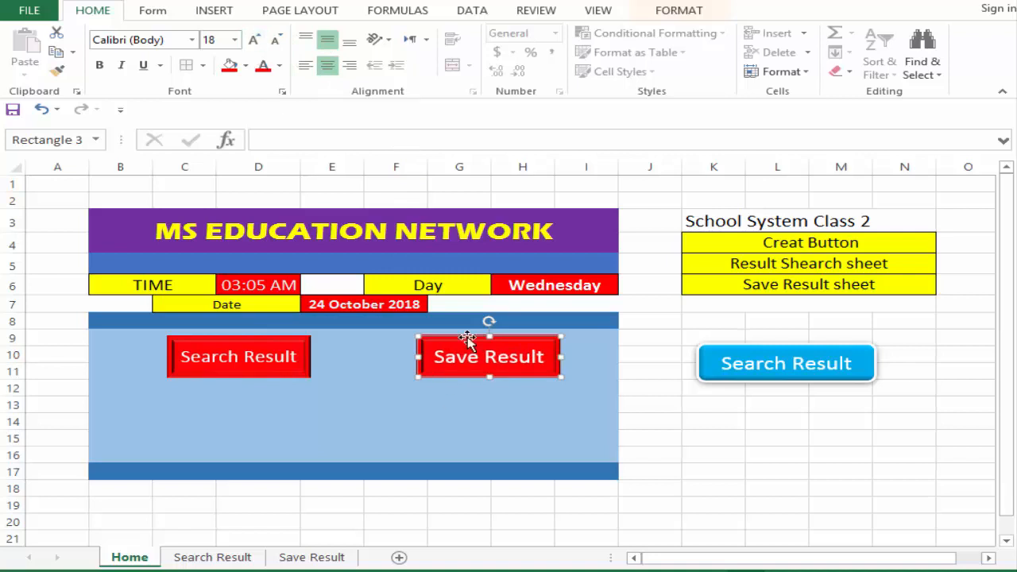
- Move the two red buttons closer together, Save Result starting in column F and Search Result spanning columns C to E
left_click_drag(466, 341, 432, 336)
left_click(431, 336)
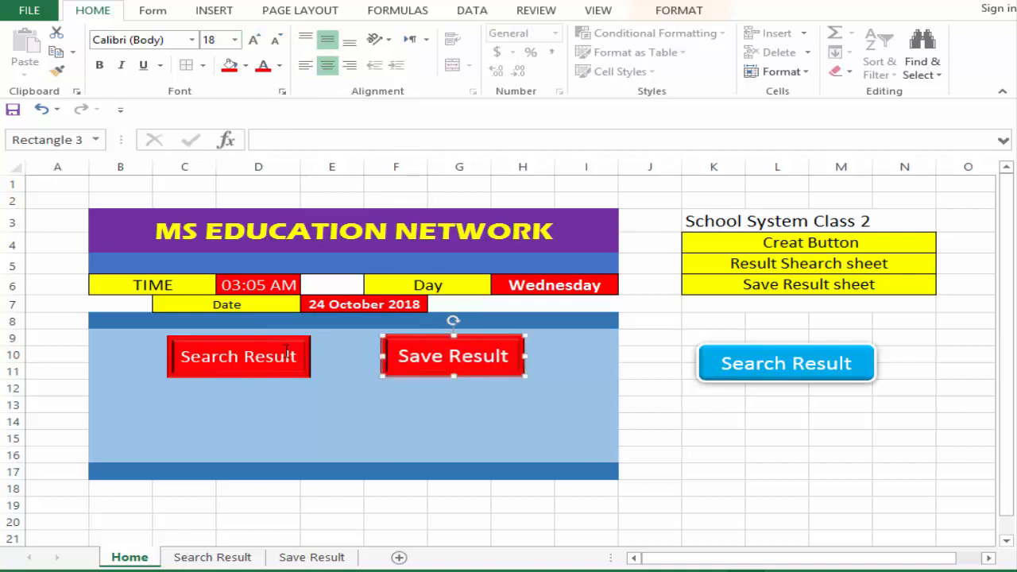
left_click_drag(270, 346, 298, 339)
left_click(336, 395)
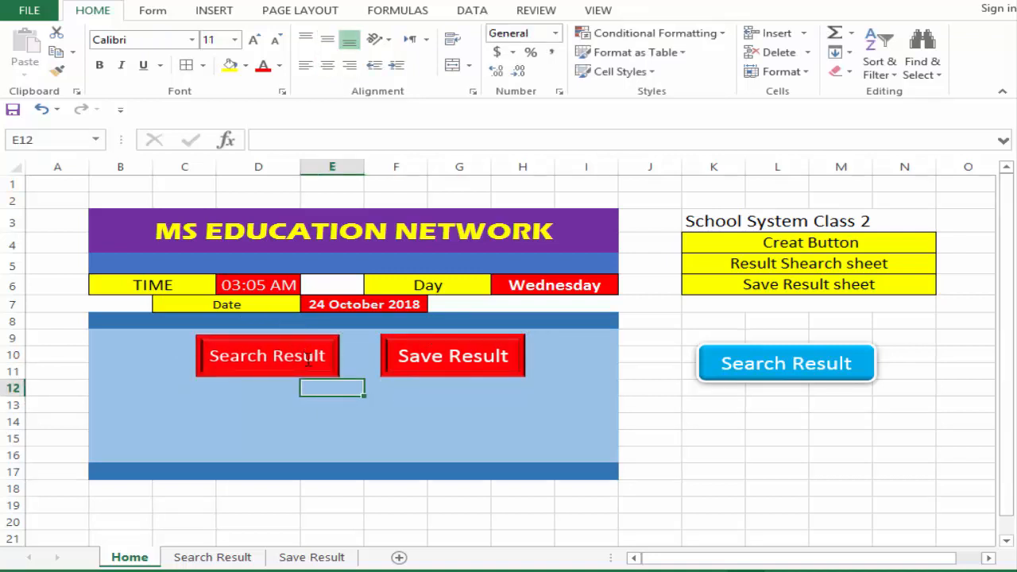
left_click(305, 355)
left_click(329, 411)
left_click(304, 360)
left_click(330, 389)
left_click(305, 364)
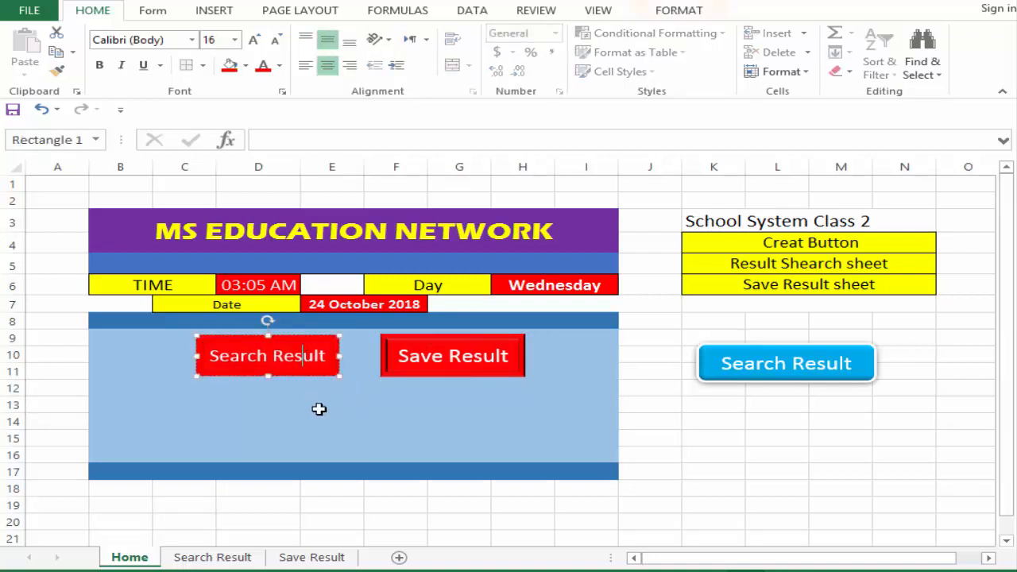
left_click(322, 408)
left_click(305, 360)
left_click(342, 417)
- Delete the blue Search Result button outside the panel and look through the Search Result and Save Result sheets
left_click(769, 362)
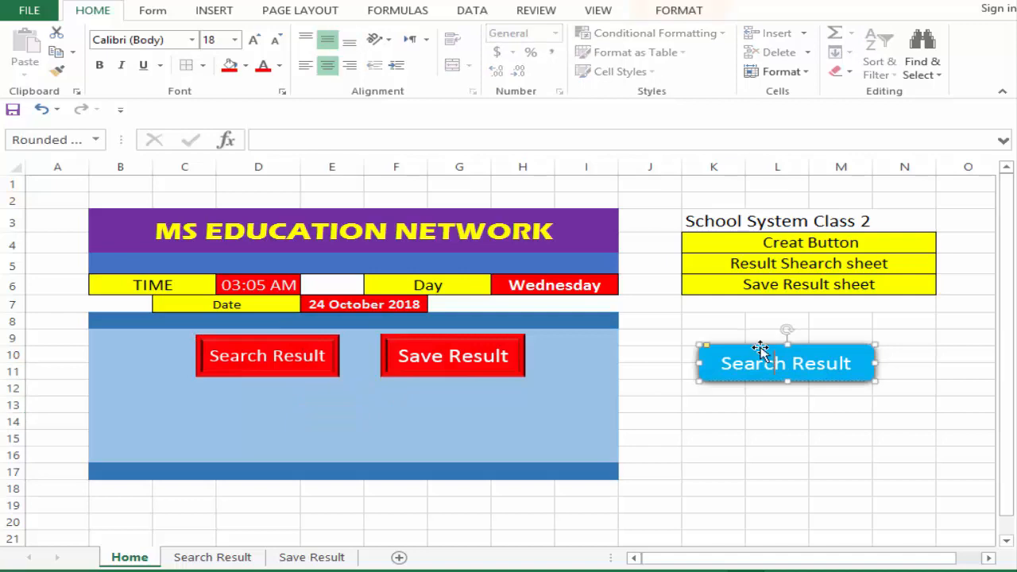
key("Delete")
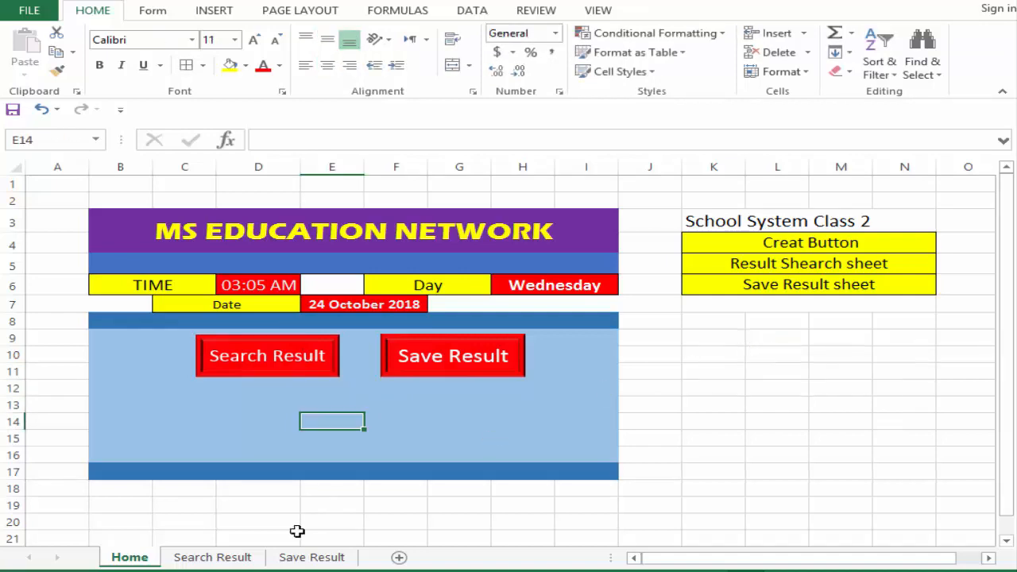
left_click(231, 561)
left_click(294, 563)
left_click(130, 557)
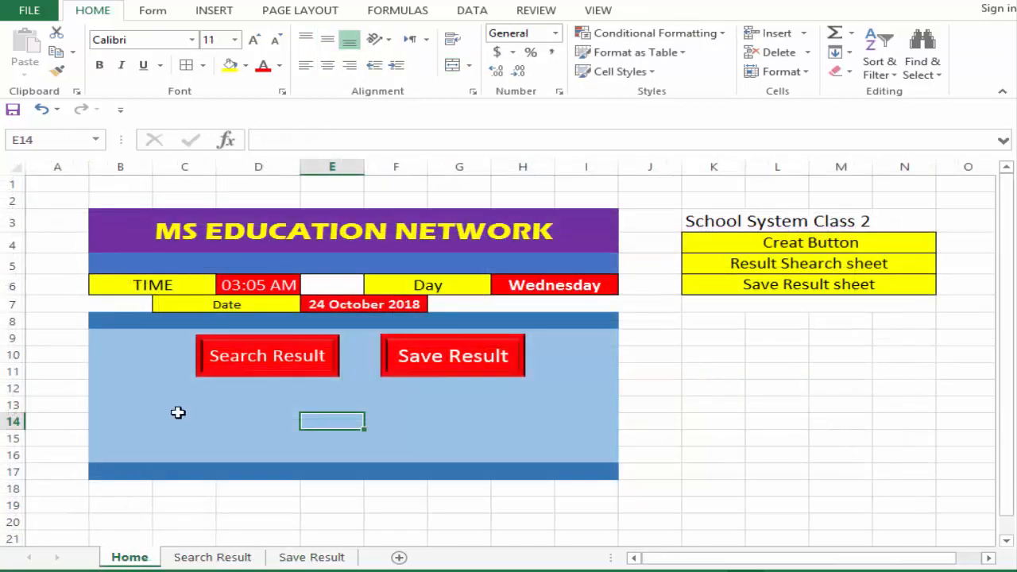
- Hyperlink the red Search Result button to cell A1 of the Search Result sheet in this document
left_click(248, 340)
left_click(219, 10)
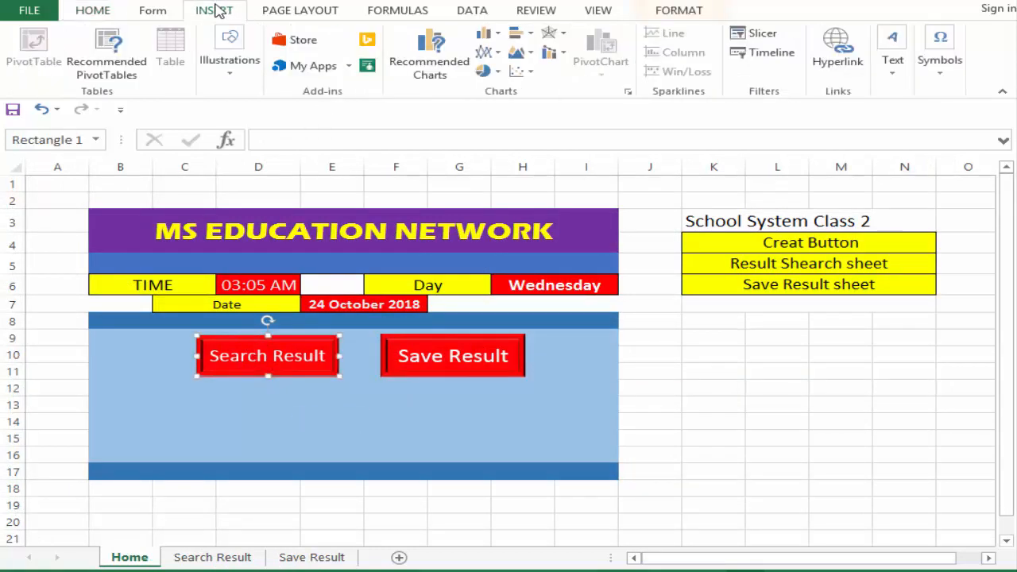
left_click(837, 46)
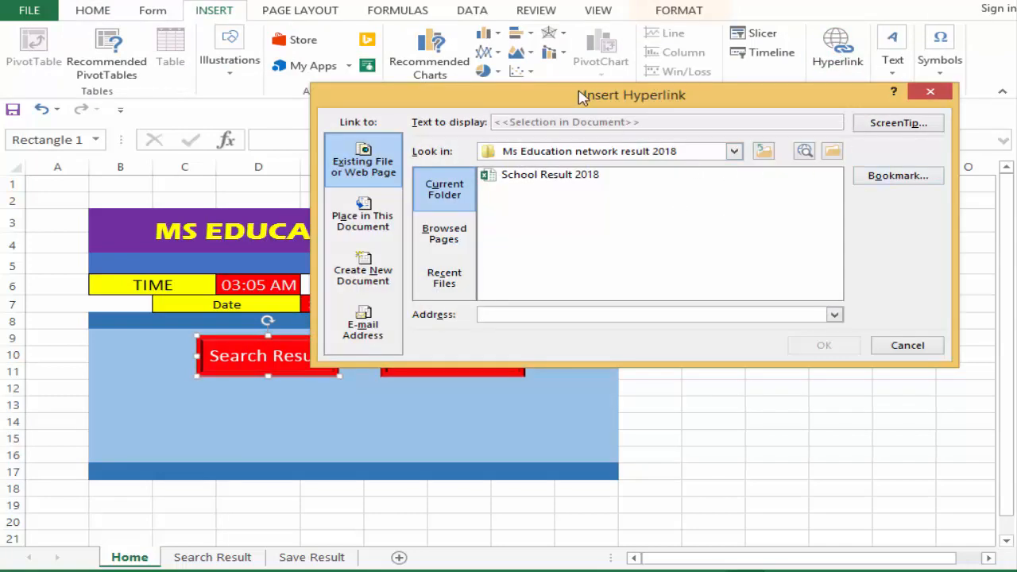
left_click_drag(580, 95, 591, 7)
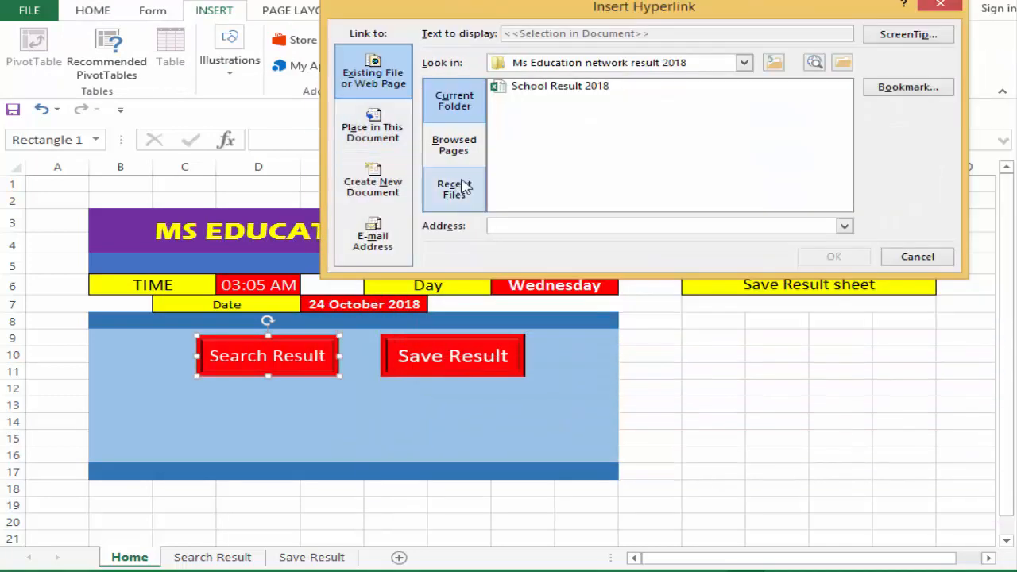
left_click(382, 139)
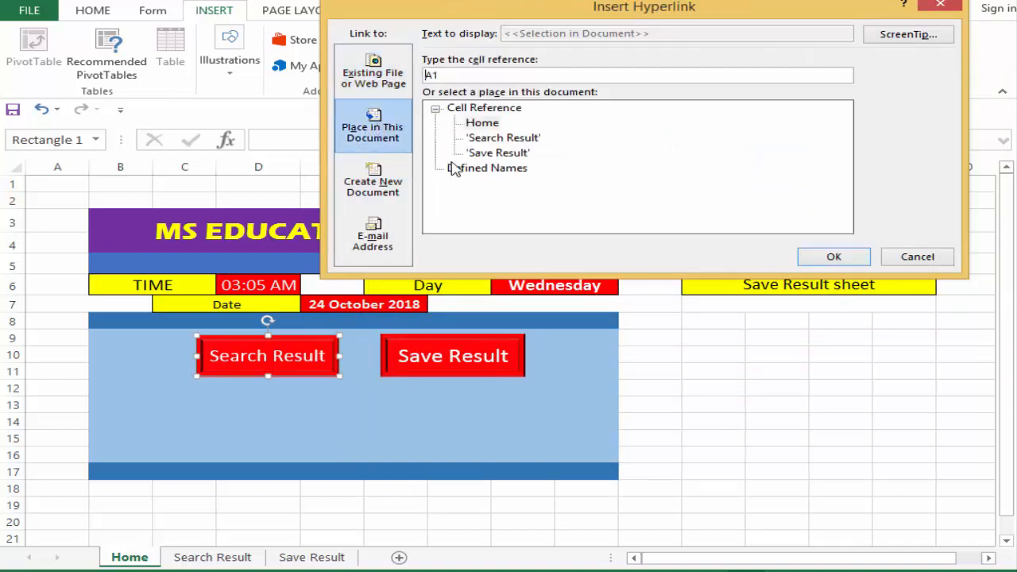
left_click(485, 139)
left_click(504, 154)
left_click(482, 122)
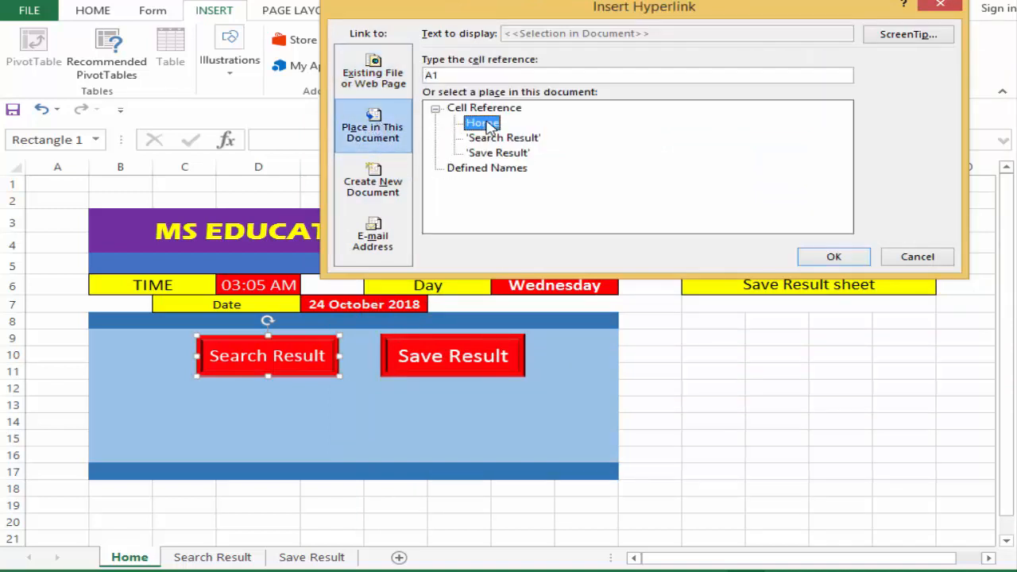
left_click(507, 154)
left_click(482, 108)
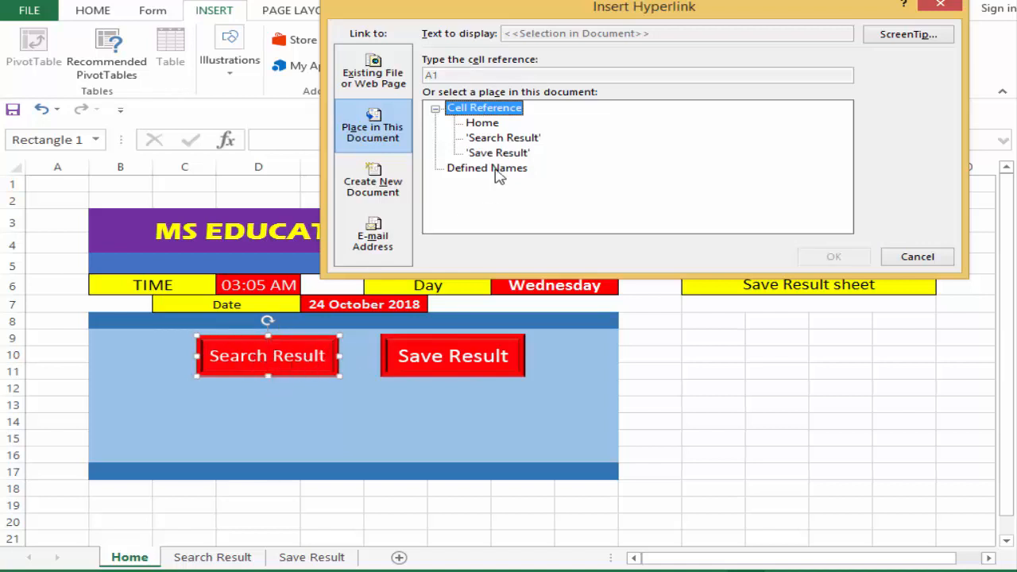
left_click(498, 140)
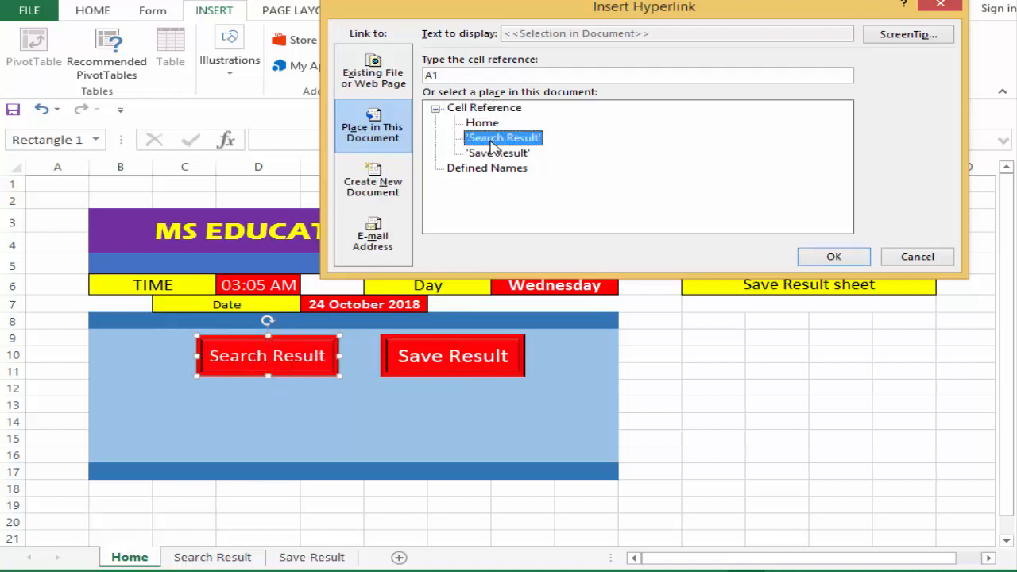
left_click(821, 254)
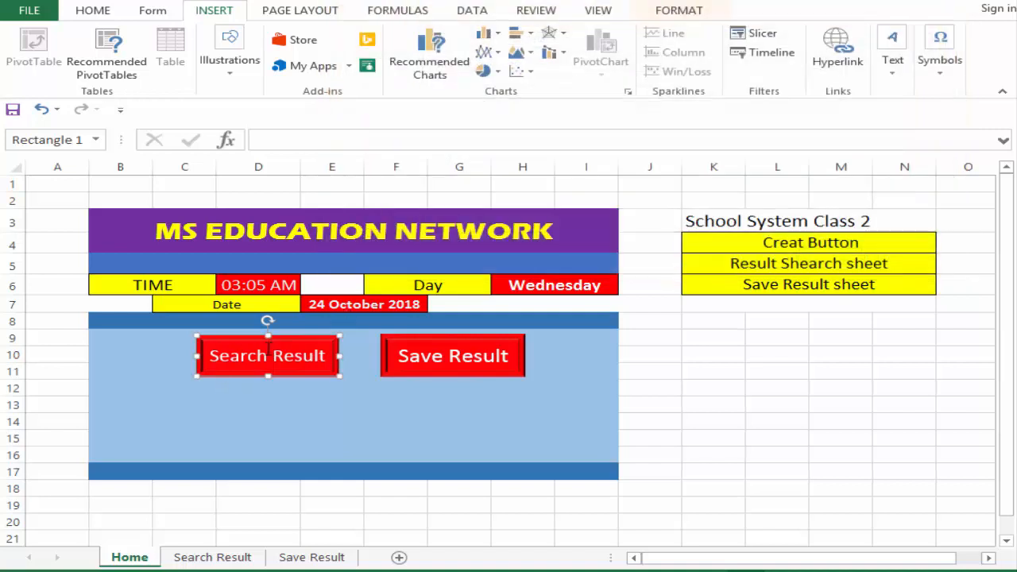
- Hyperlink the Save Result button to cell A1 of the Save Result sheet in this document
left_click(408, 353)
left_click(442, 336)
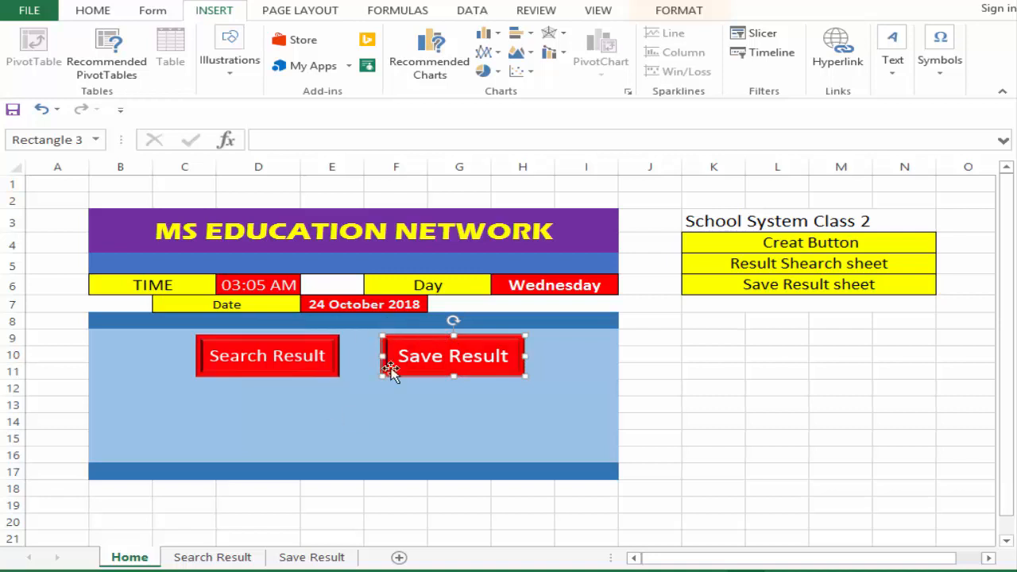
left_click(838, 49)
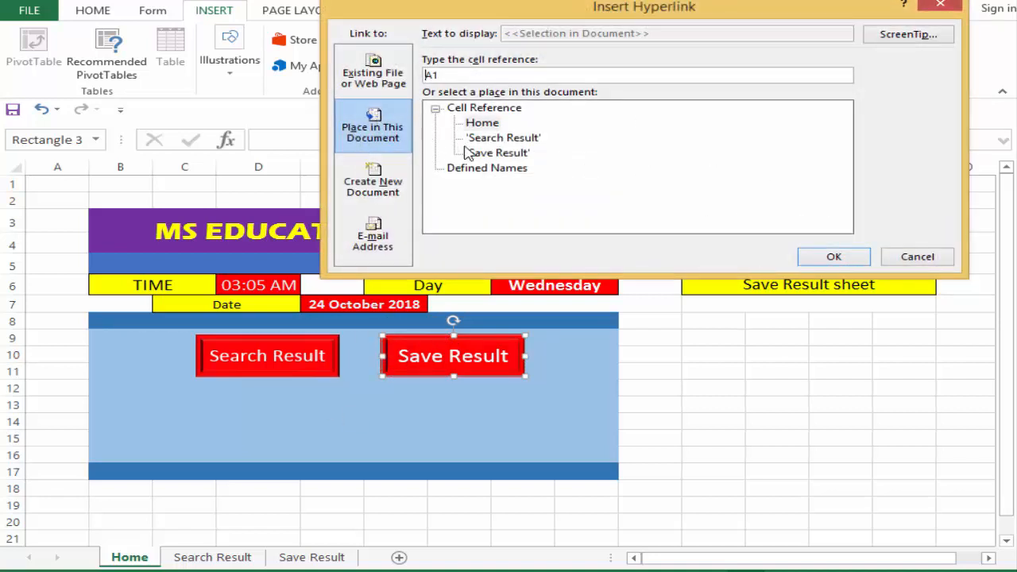
left_click(494, 153)
left_click(834, 257)
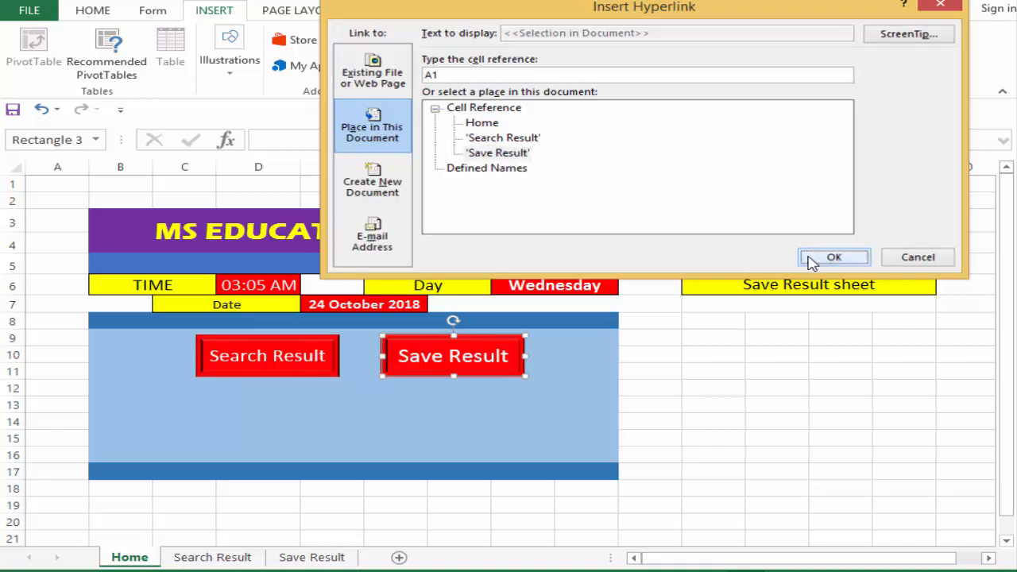
- Test both button links from the Home sheet, following Search Result first and Save Result second
left_click(313, 429)
left_click(278, 362)
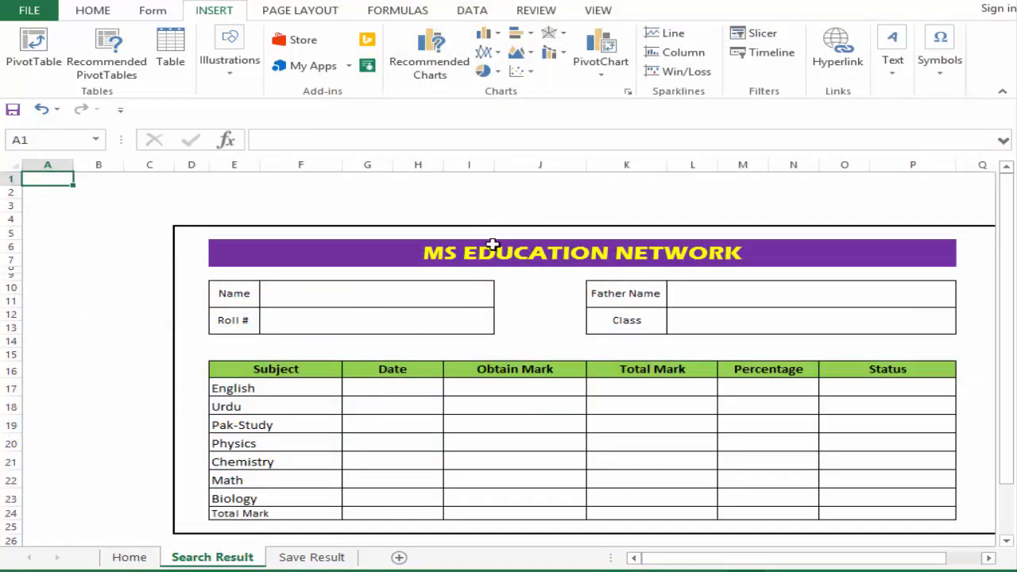
left_click(131, 559)
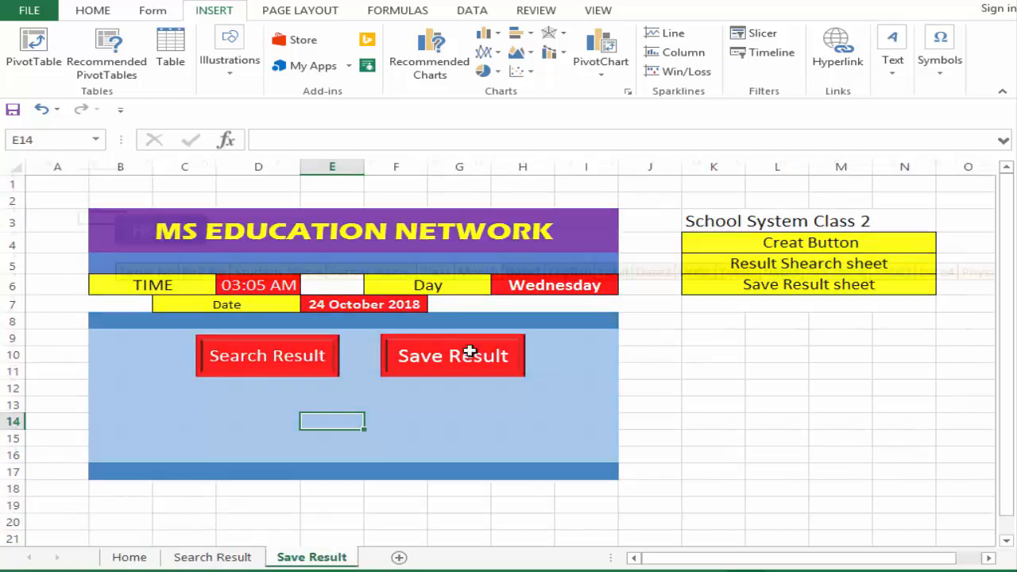
left_click(469, 358)
left_click(322, 199)
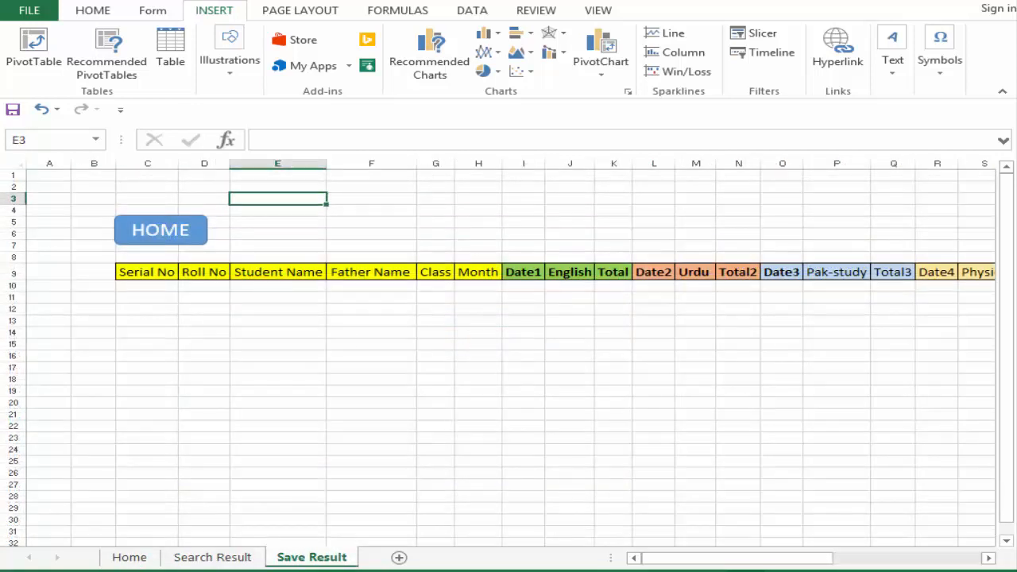
- Look through the Search Result and Save Result sheets, testing the Search Result link and the Save Result sheet's HOME button
left_click(224, 562)
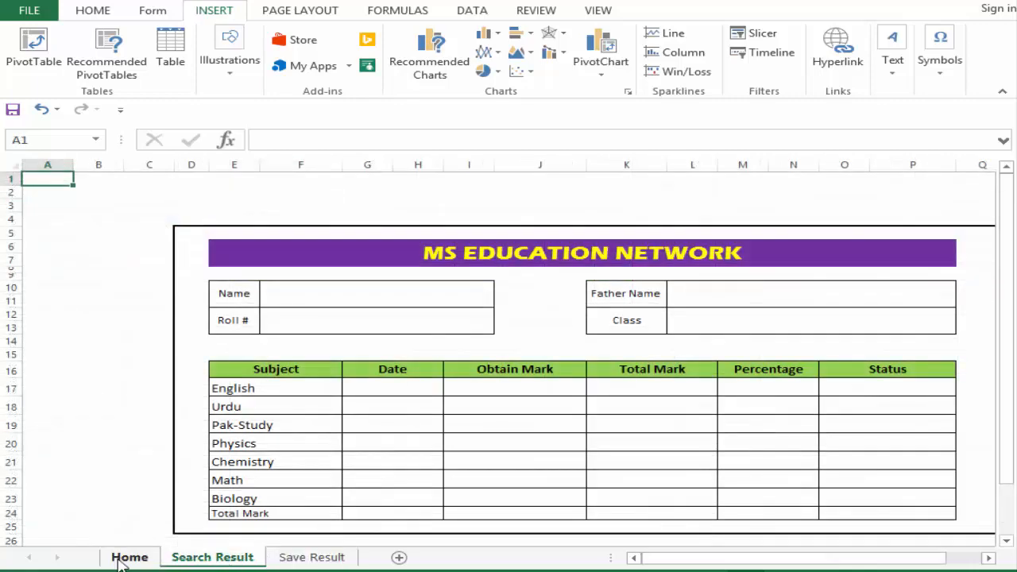
left_click(127, 558)
left_click(264, 353)
left_click_drag(298, 196, 311, 216)
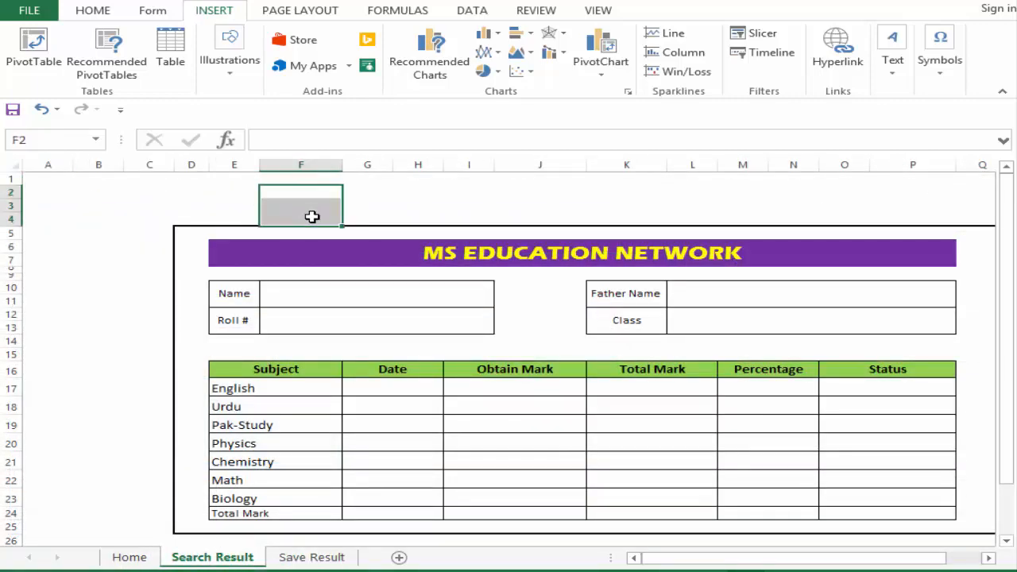
left_click(133, 560)
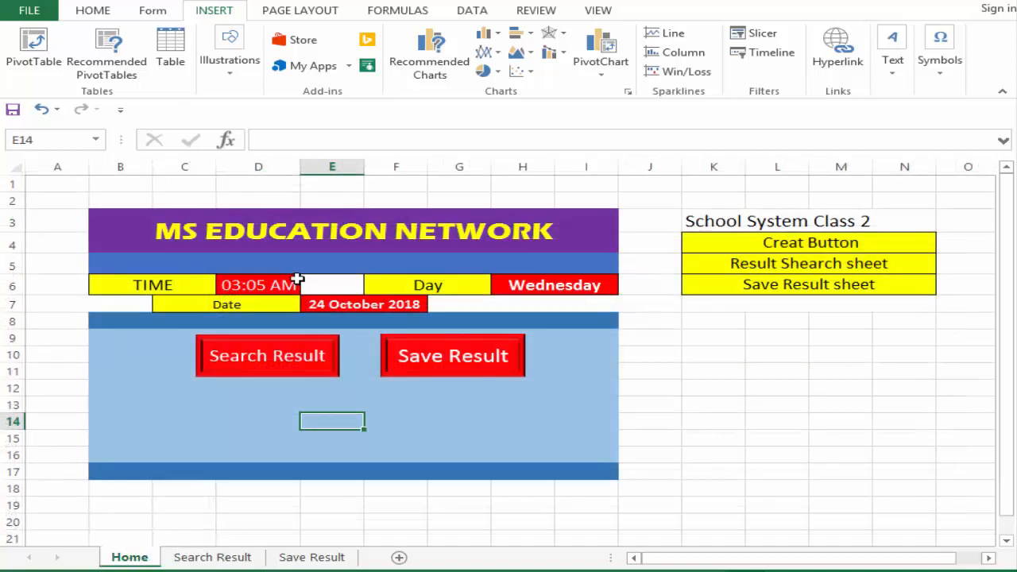
left_click(238, 560)
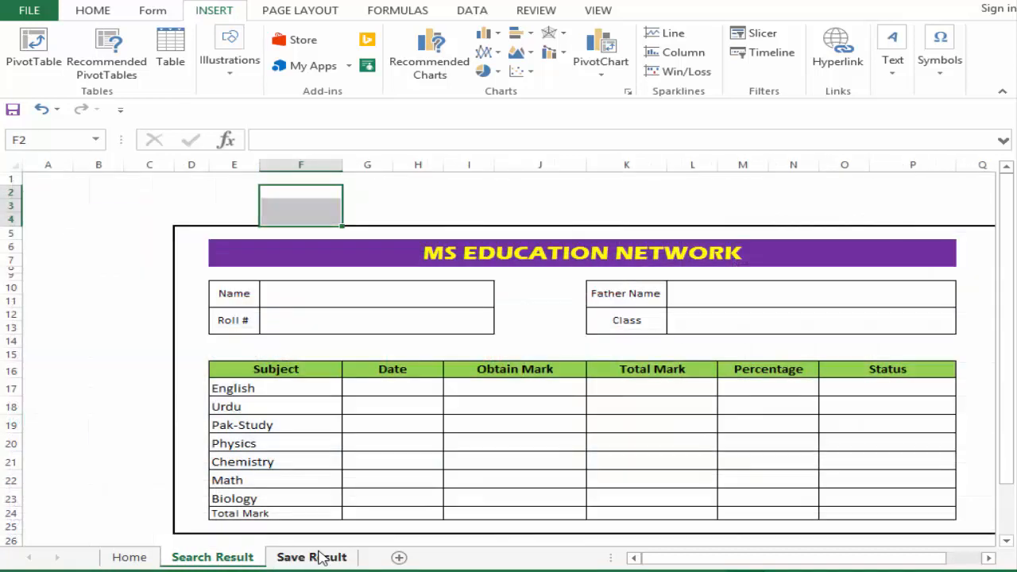
left_click(329, 557)
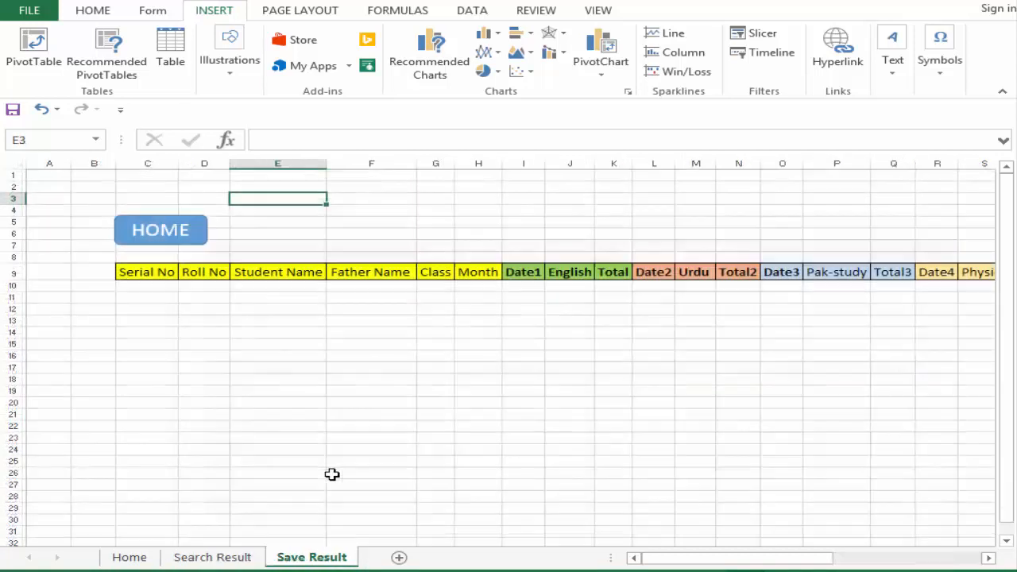
left_click(167, 229)
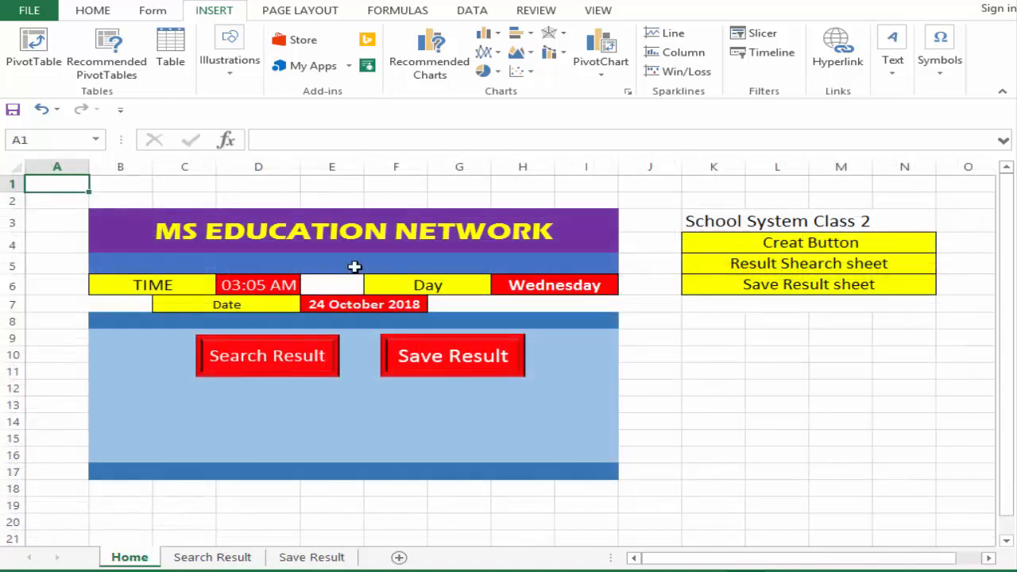
- Draw a rounded rectangle about 1.59" wide and 0.6" high above the form on the Search Result sheet and label it HOME
left_click(208, 557)
left_click(223, 193)
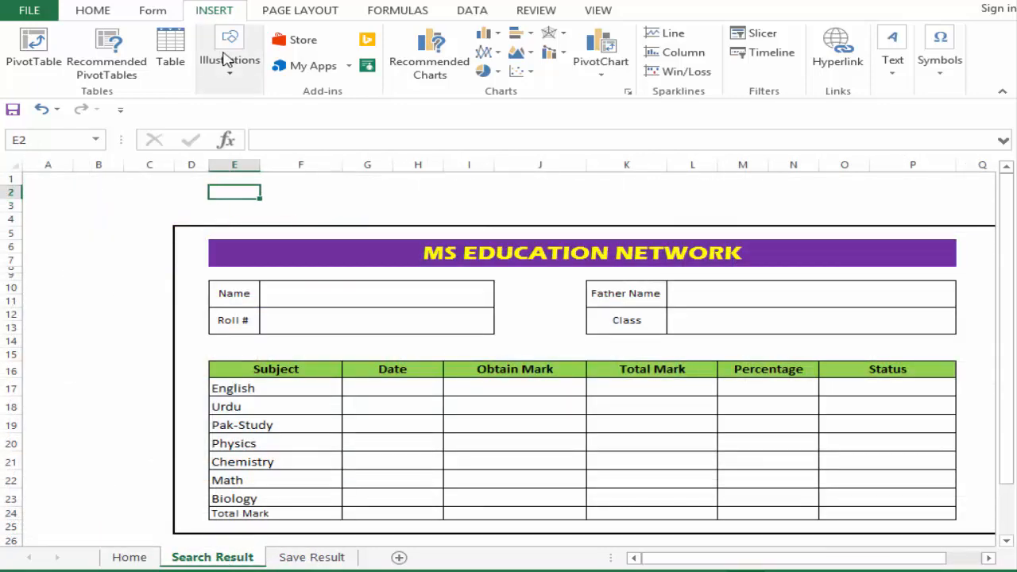
left_click(230, 59)
left_click(313, 124)
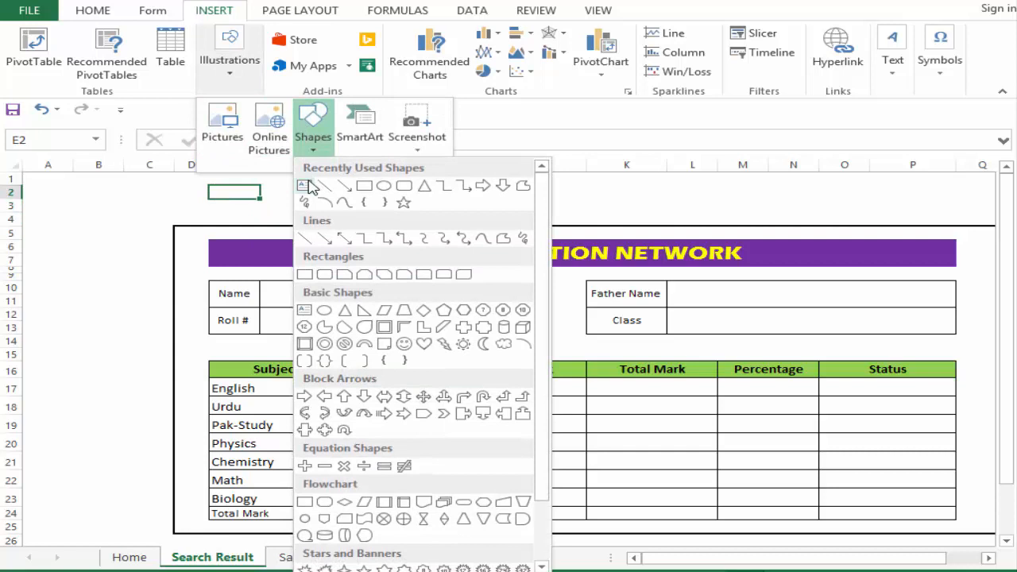
left_click(404, 186)
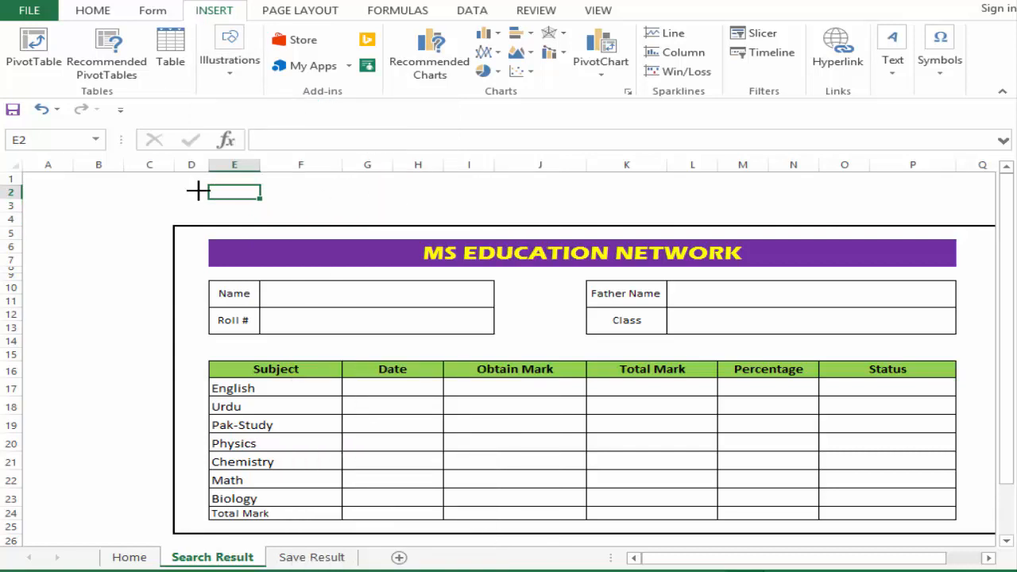
left_click_drag(194, 182, 315, 220)
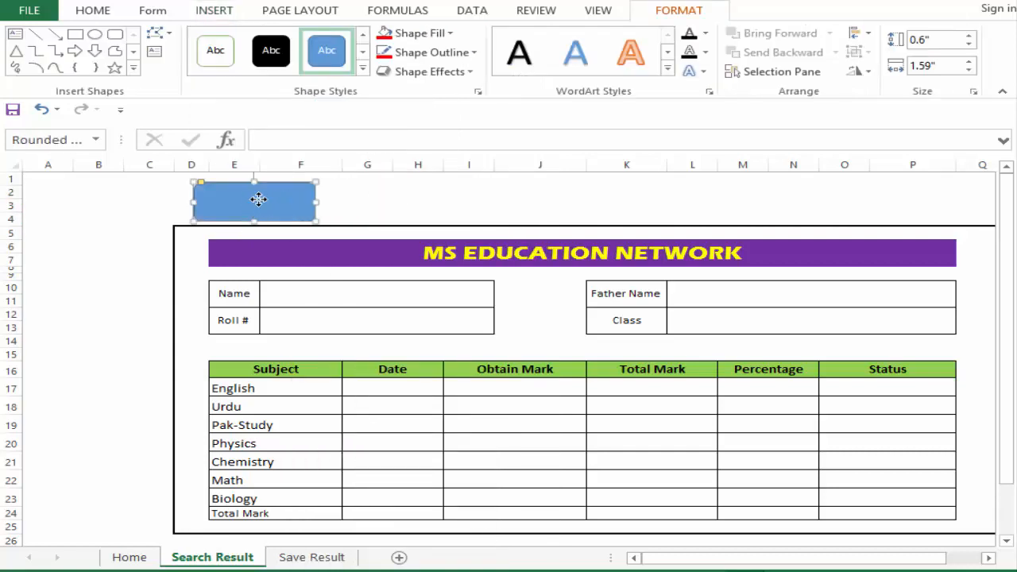
right_click(258, 199)
left_click(294, 296)
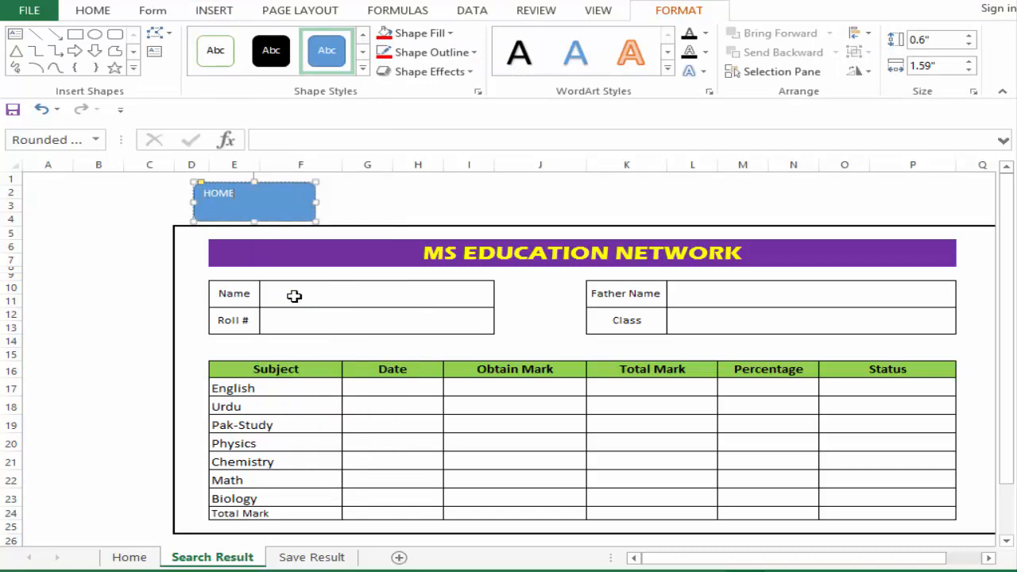
left_click(334, 218)
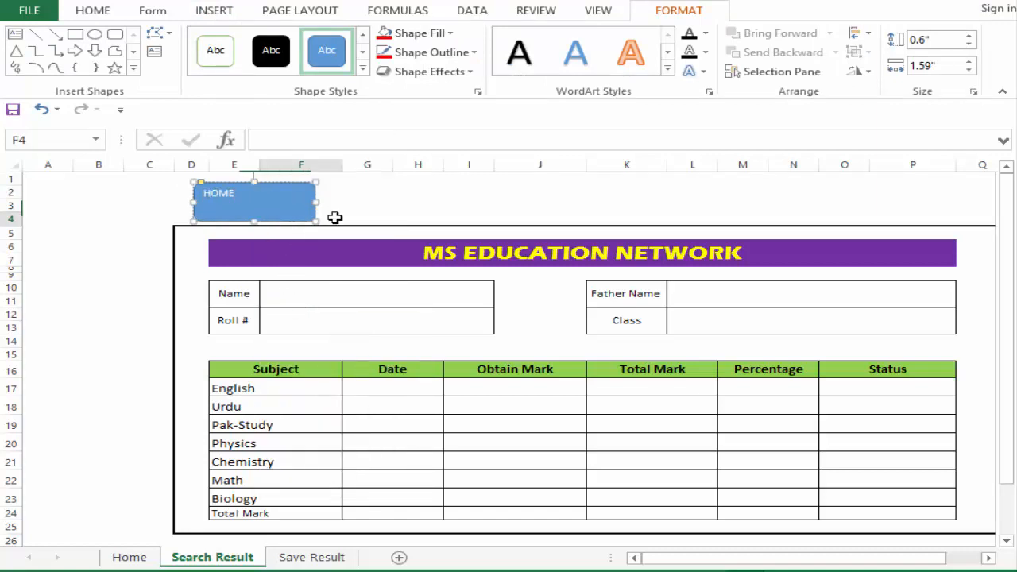
- Centre the new HOME button's text horizontally and vertically and enlarge its font size to 28
left_click(277, 185)
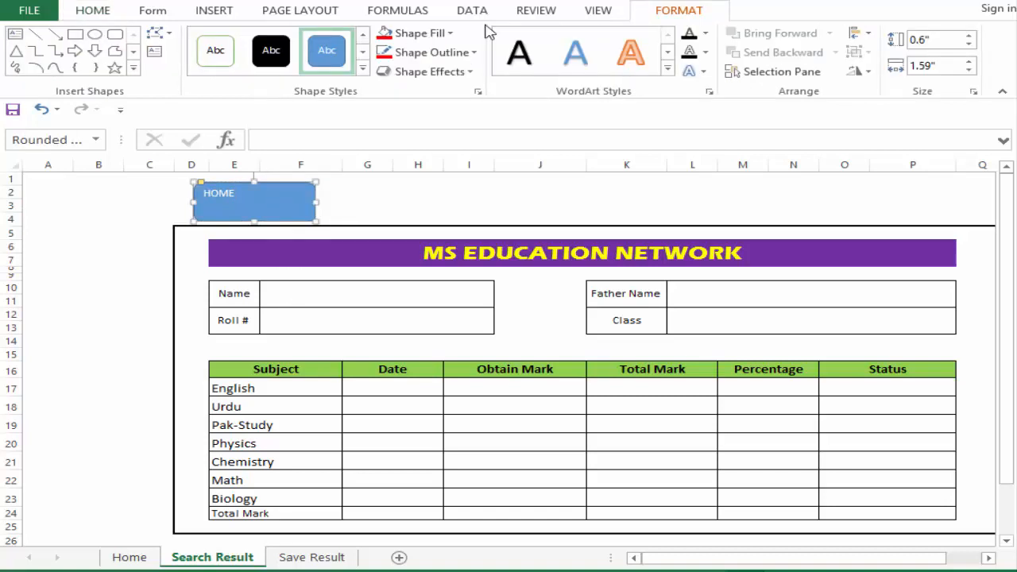
left_click(94, 11)
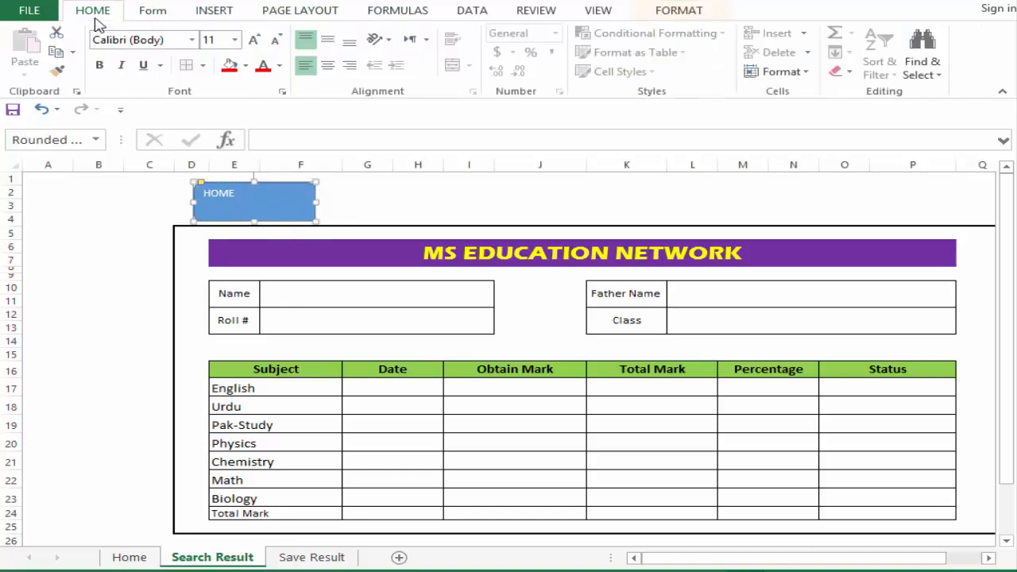
left_click(327, 65)
left_click(328, 40)
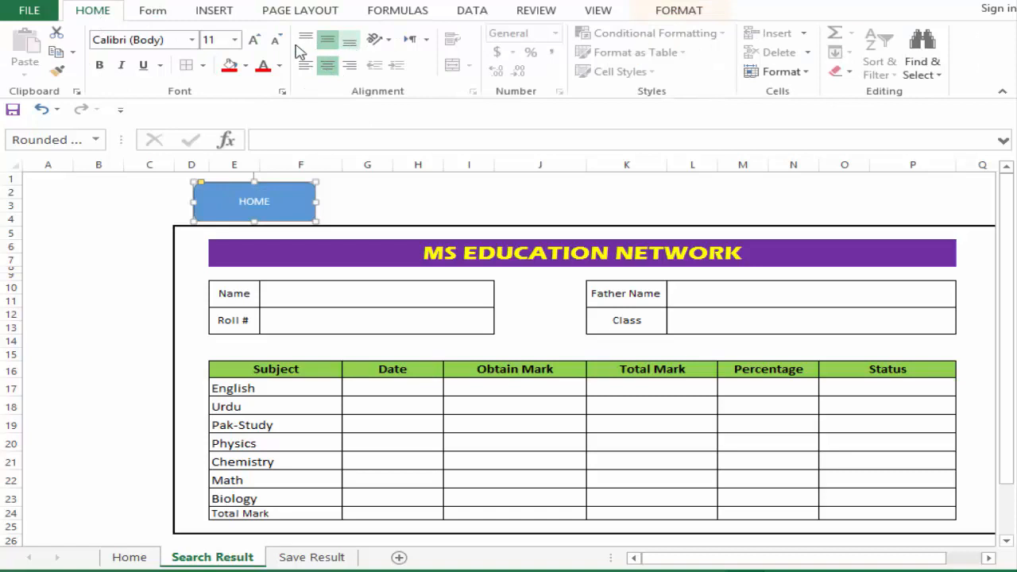
left_click(254, 40)
left_click(253, 40)
left_click(254, 40)
left_click(253, 39)
left_click(253, 40)
left_click(253, 40)
left_click(254, 40)
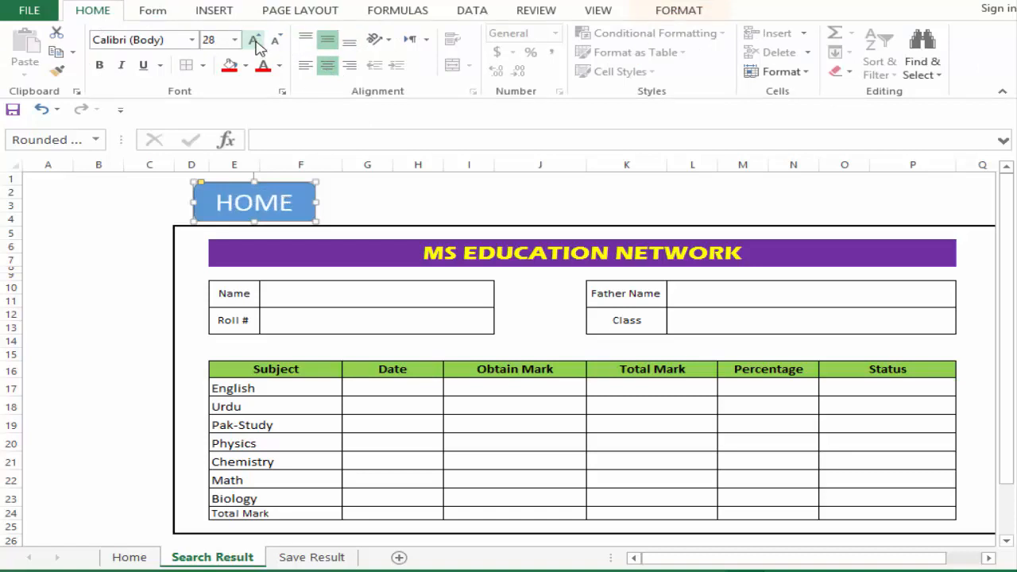
- Move the HOME button into the empty area beside the result form, across columns A to C at rows 5 to 7
left_click(363, 202)
left_click_drag(298, 198, 31, 256)
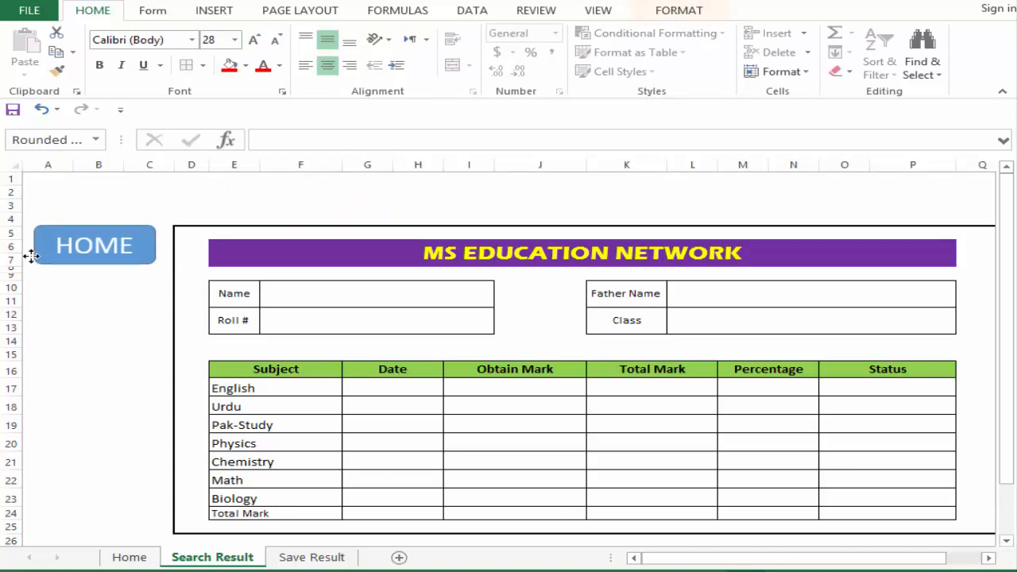
left_click(32, 300)
- Hyperlink the Search Result sheet's HOME button to cell A1 of the Home sheet in this document
left_click(88, 231)
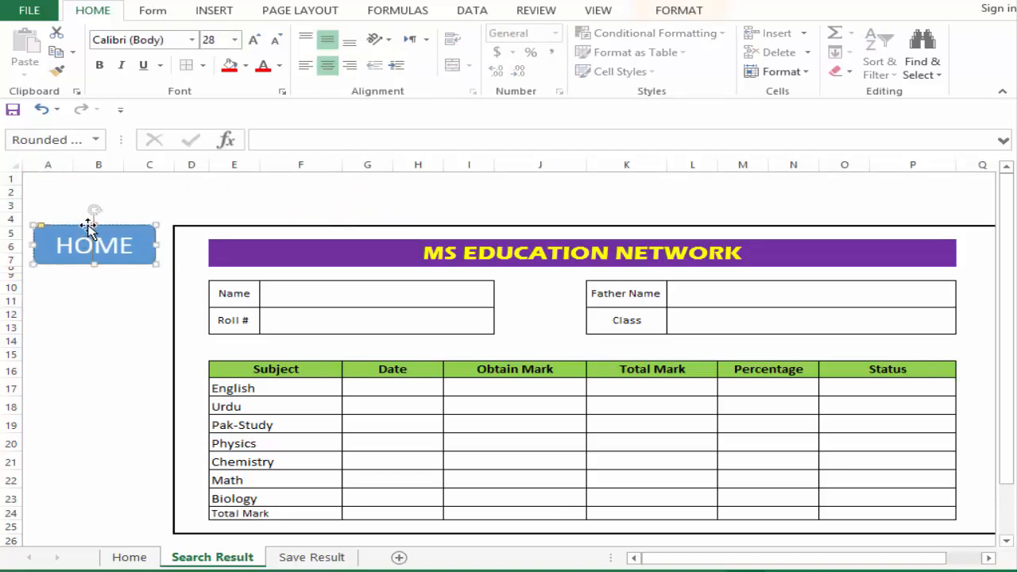
left_click(221, 11)
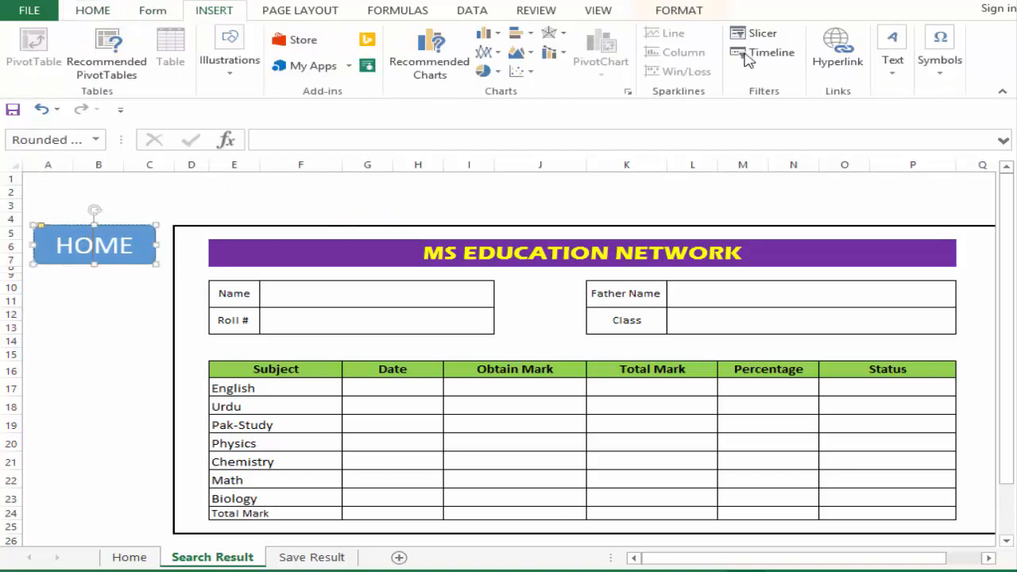
left_click(818, 49)
left_click(480, 124)
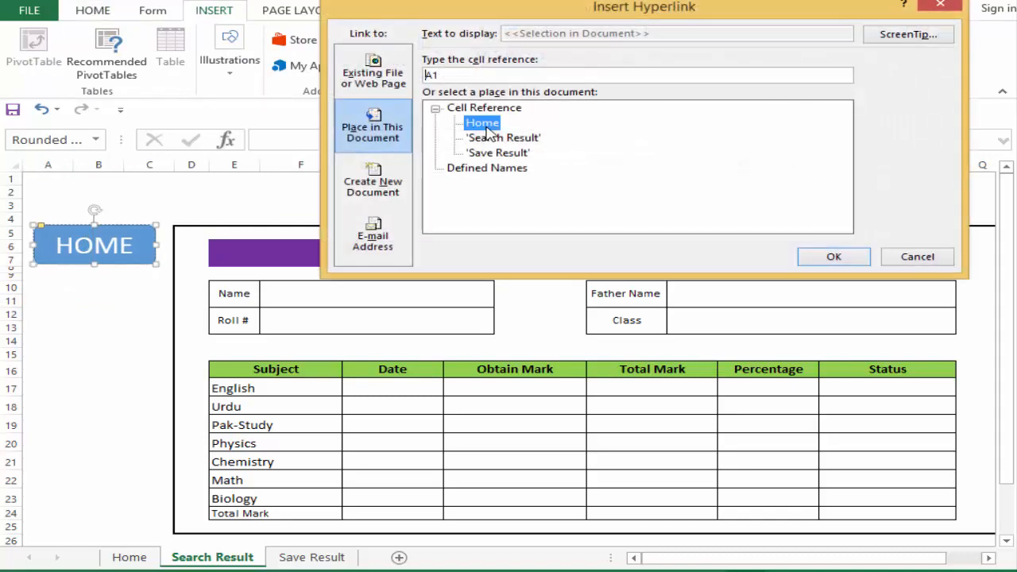
left_click(824, 260)
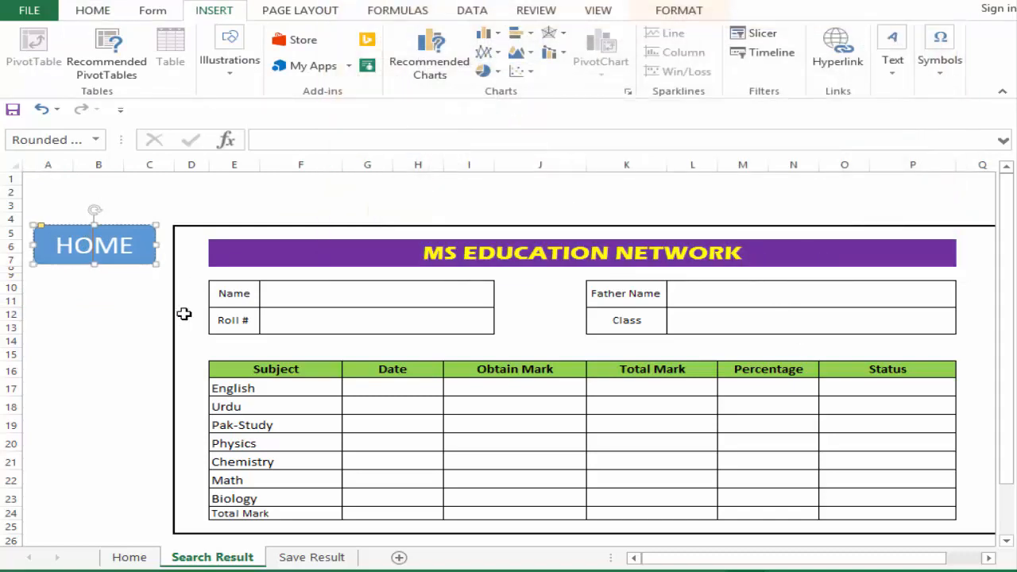
left_click(102, 404)
- Test the navigation links by going back and forth between the Home sheet and the Search Result and Save Result sheets
left_click(103, 256)
left_click(265, 363)
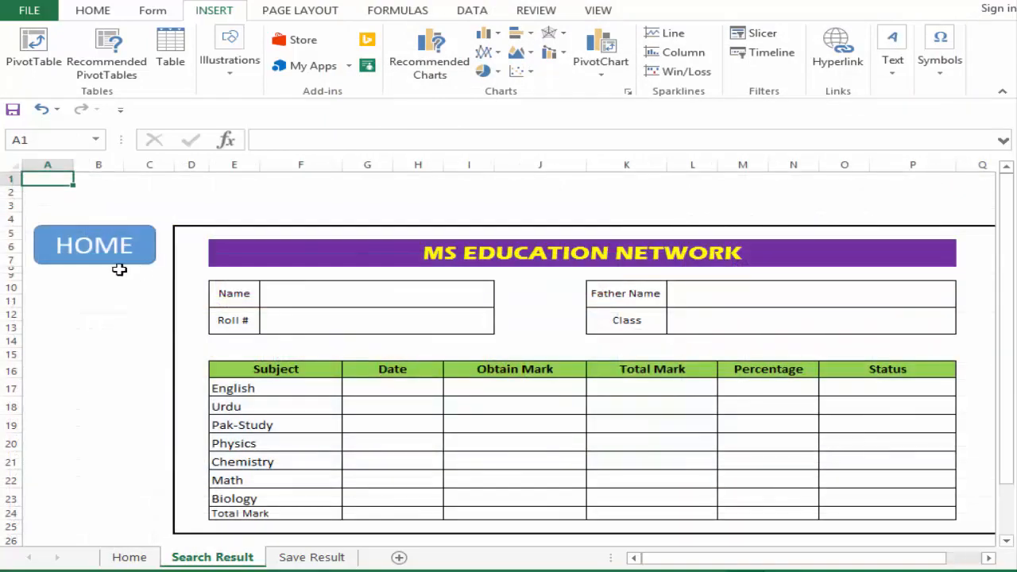
left_click(115, 261)
left_click(431, 357)
left_click(211, 237)
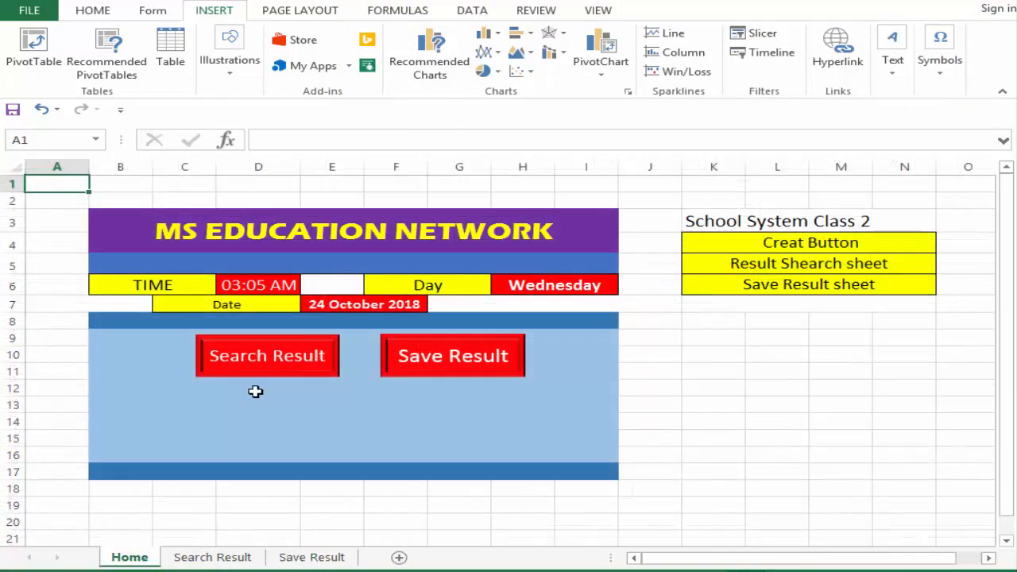
left_click(279, 407)
left_click(289, 367)
left_click(113, 247)
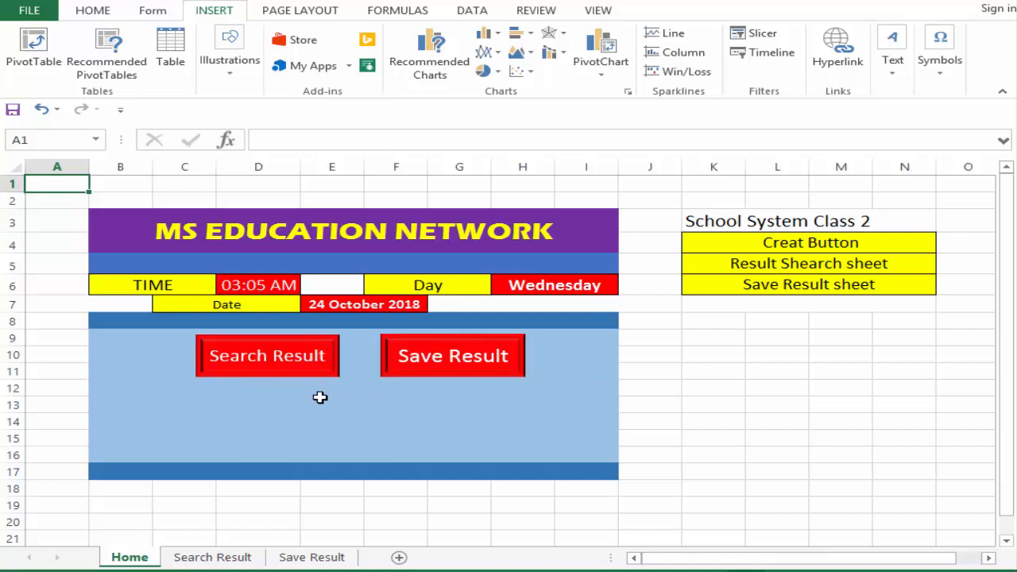
- Follow the Search Result button and examine the complete result form on its sheet
left_click(221, 350)
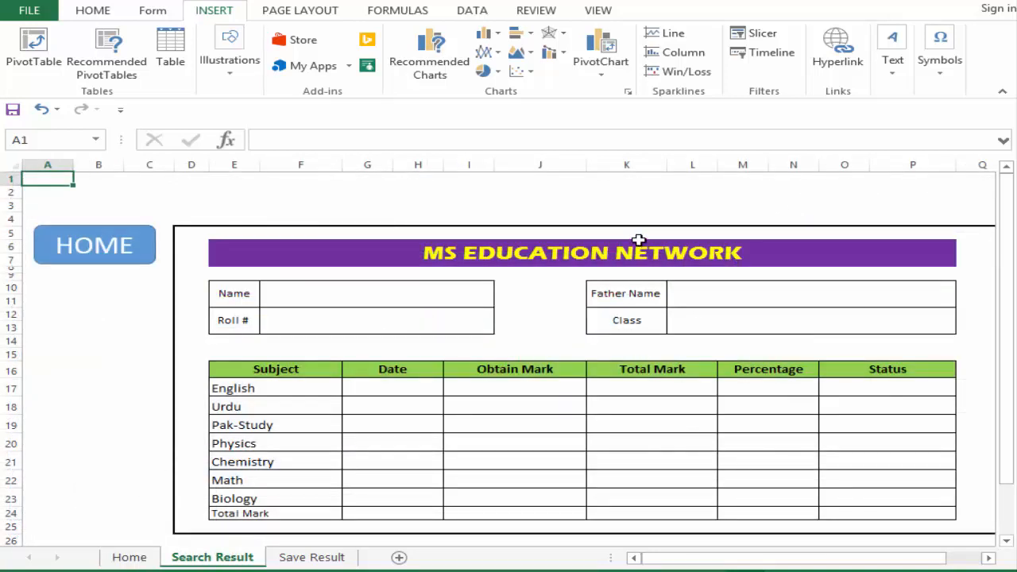
left_click_drag(258, 234, 937, 525)
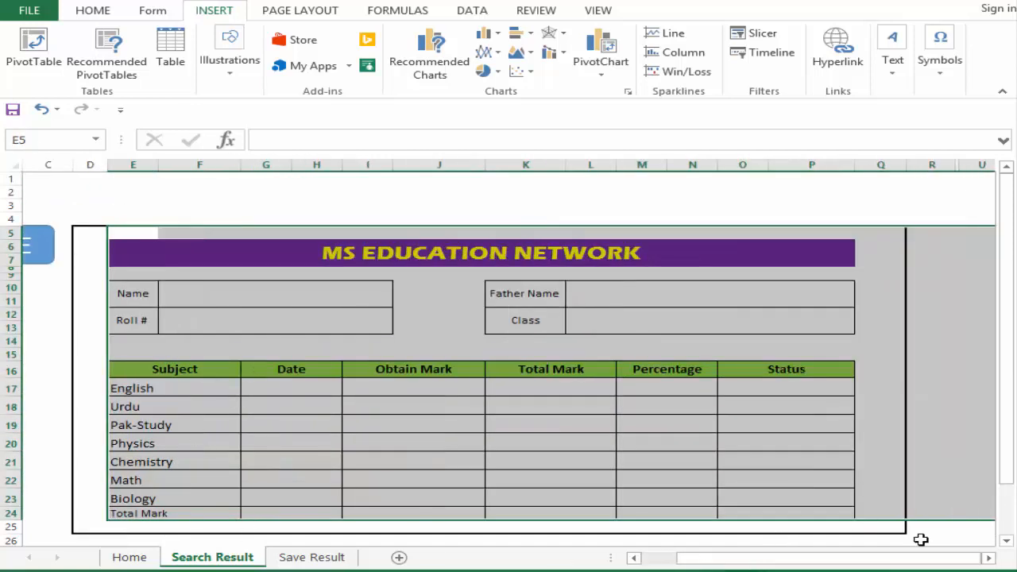
left_click_drag(910, 571, 874, 571)
left_click(579, 442)
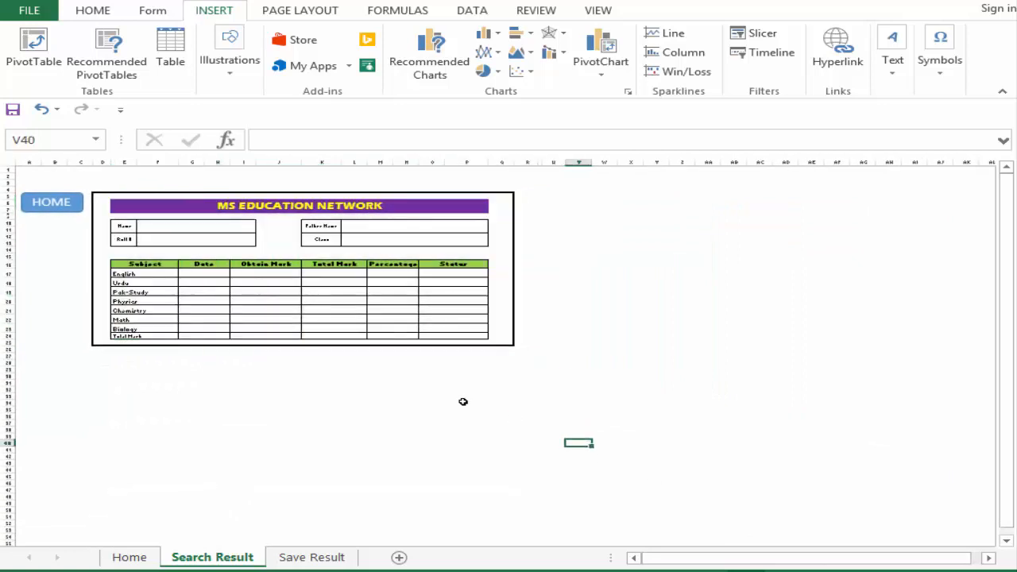
left_click(464, 401)
left_click(270, 278)
- Examine the column headings of the record table on the Save Result sheet, from Serial No through the subject columns
left_click(322, 558)
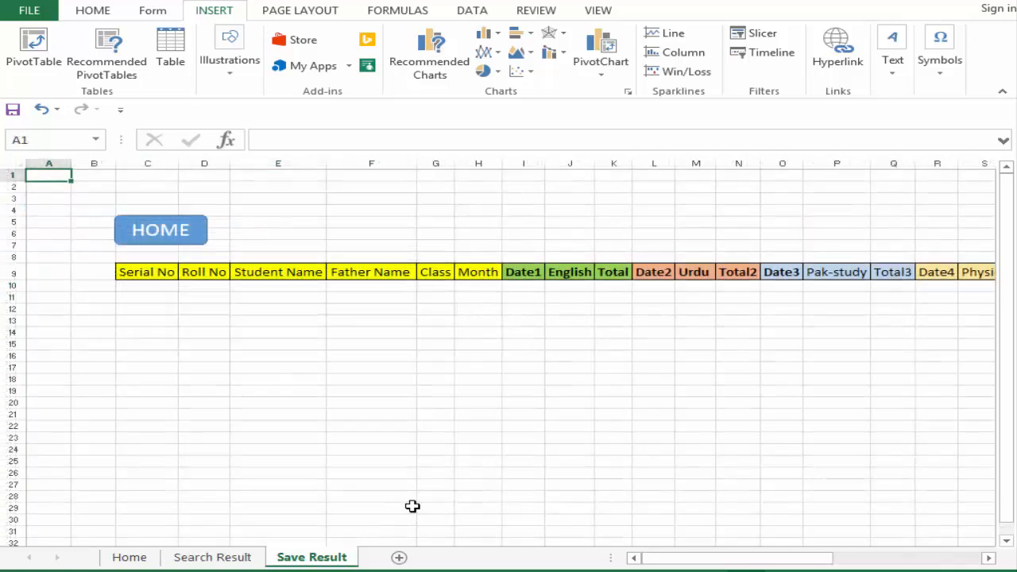
left_click(152, 310)
left_click(1011, 478)
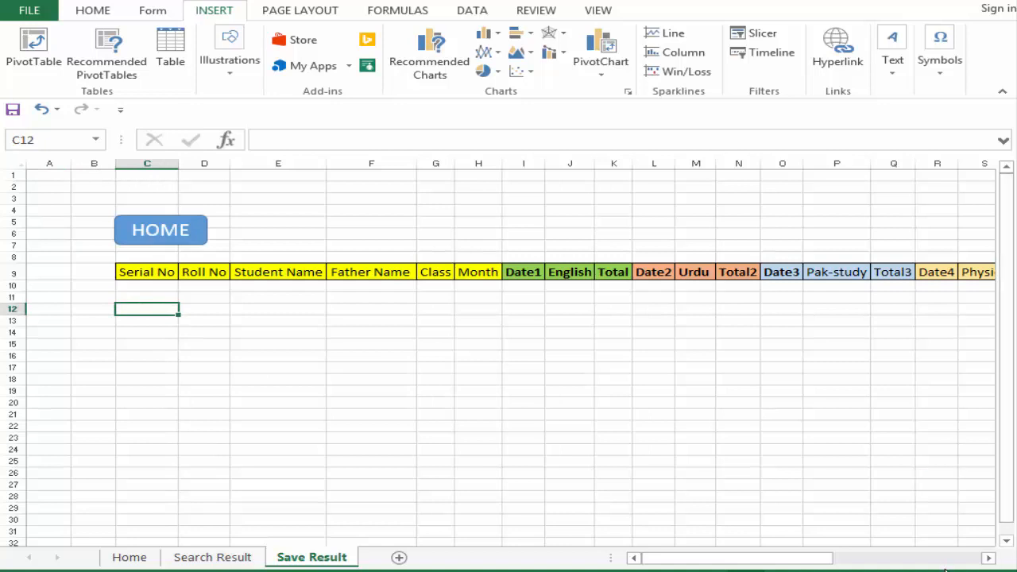
scroll(510, 352, "up", 3)
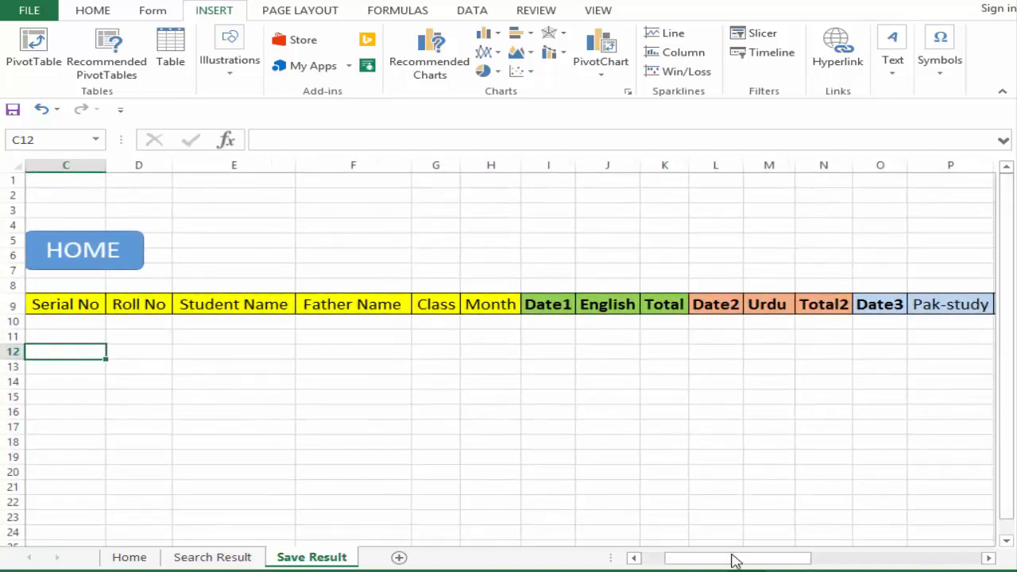
left_click_drag(735, 560, 713, 564)
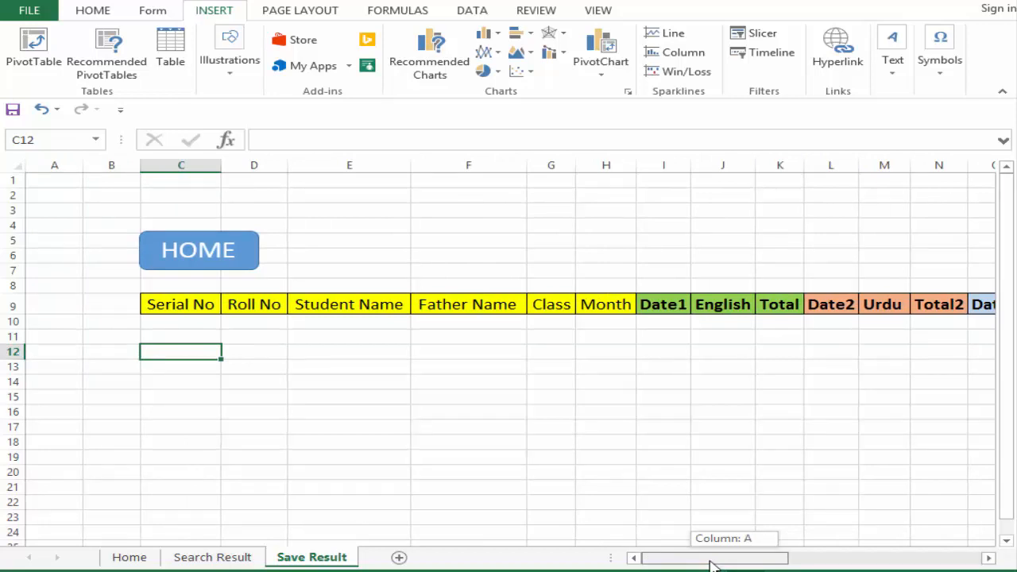
left_click(552, 337)
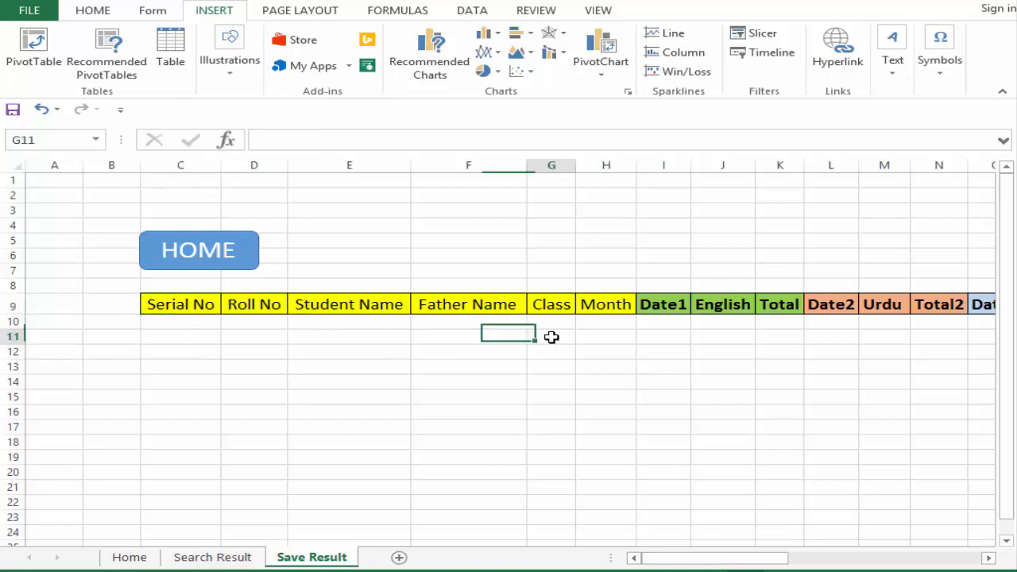
left_click(564, 394)
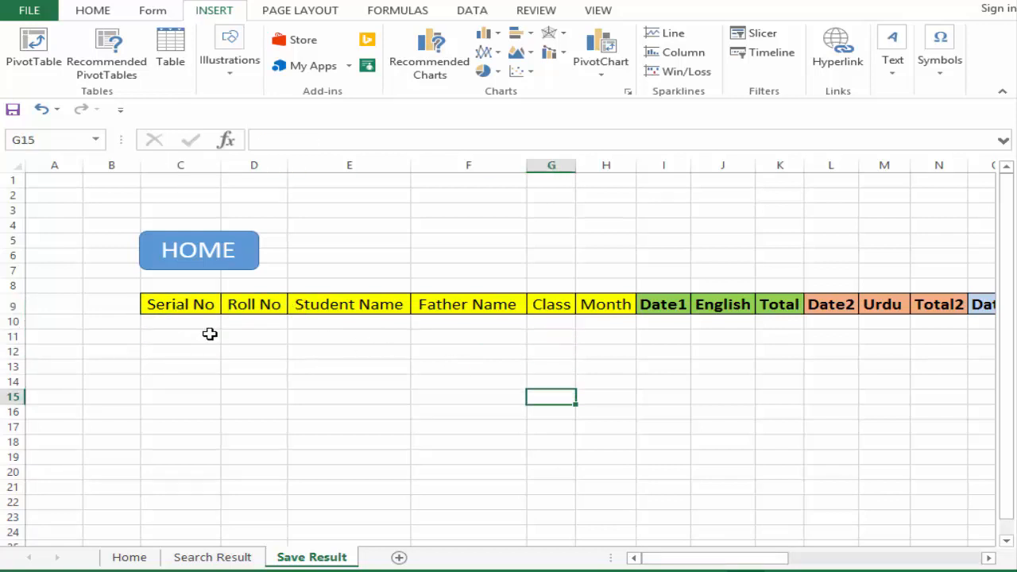
left_click(361, 320)
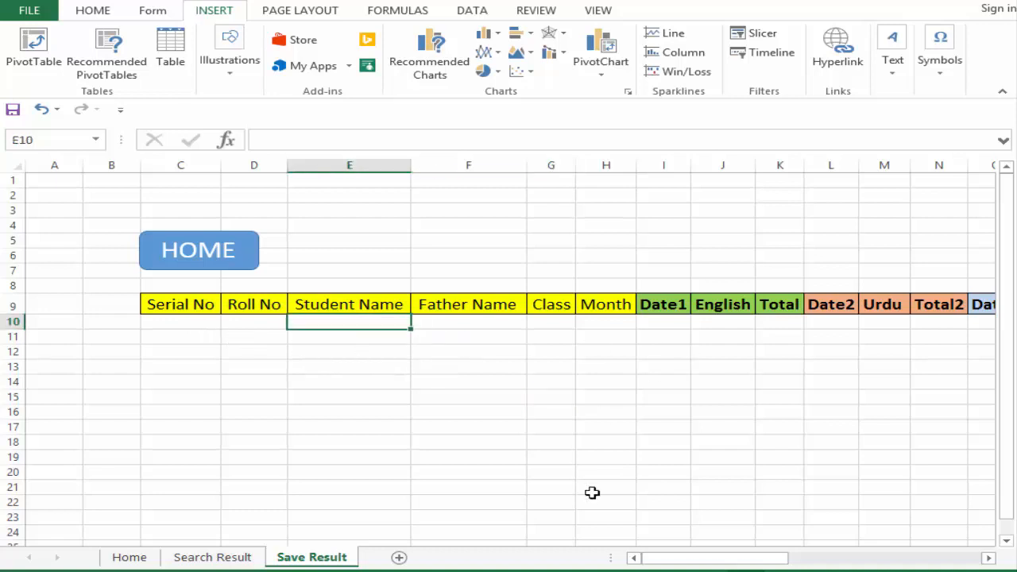
left_click_drag(692, 557, 677, 529)
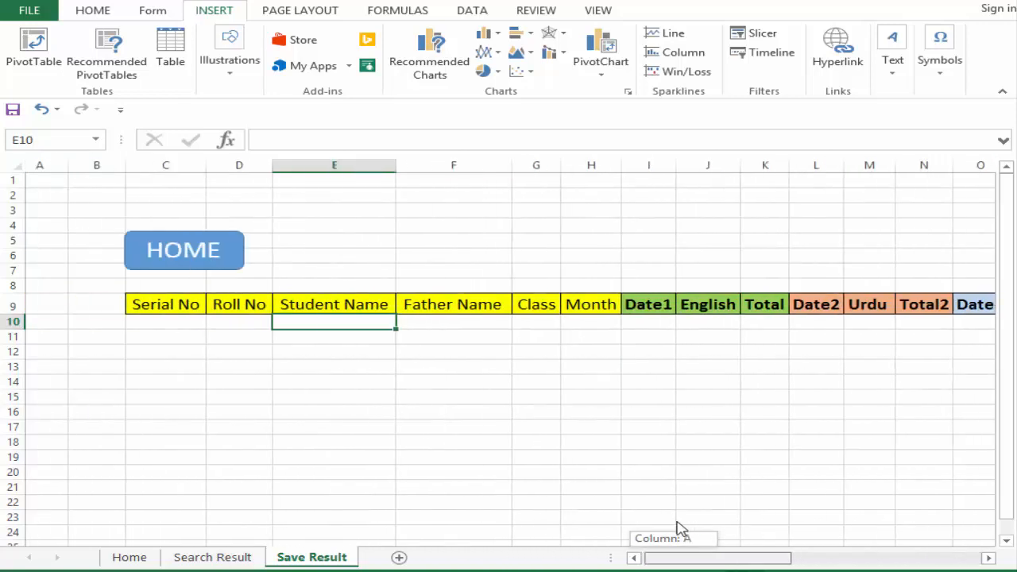
left_click(165, 298)
left_click_drag(165, 298, 67, 375)
left_click(67, 376)
left_click_drag(755, 560, 627, 560)
left_click(199, 338)
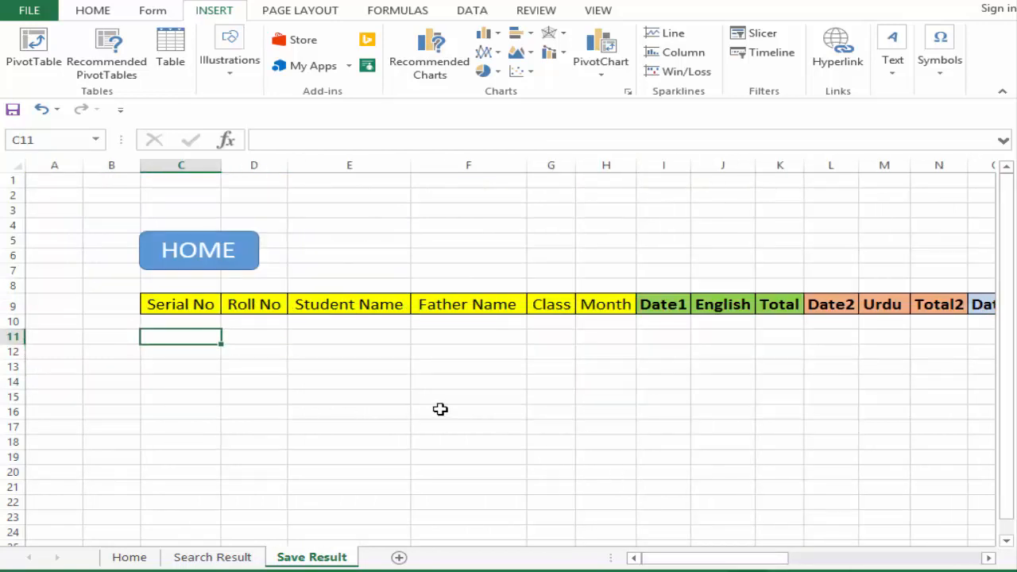
- Enter the sample headings "Serial No", "Roll" and "Stdunet Name" in cells C13 to E13 of the Save Result sheet
left_click(164, 307)
left_click(215, 365)
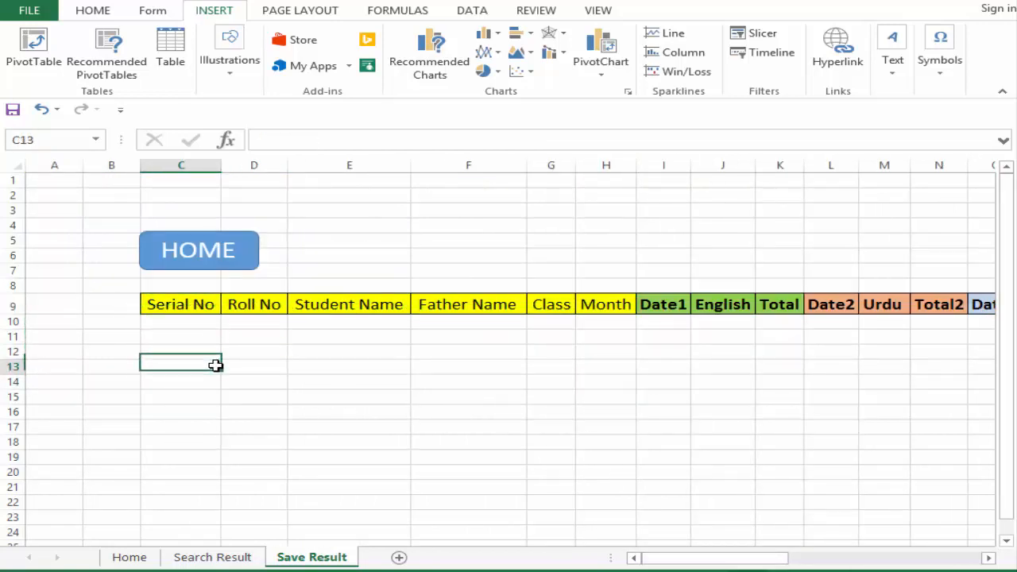
type("Serial")
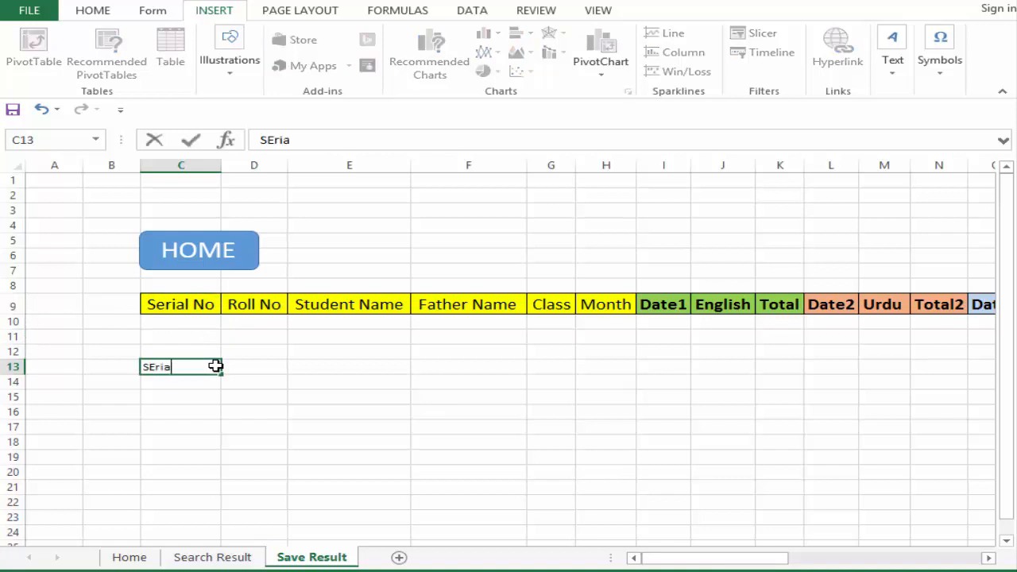
type(" No")
key("Tab")
type("R")
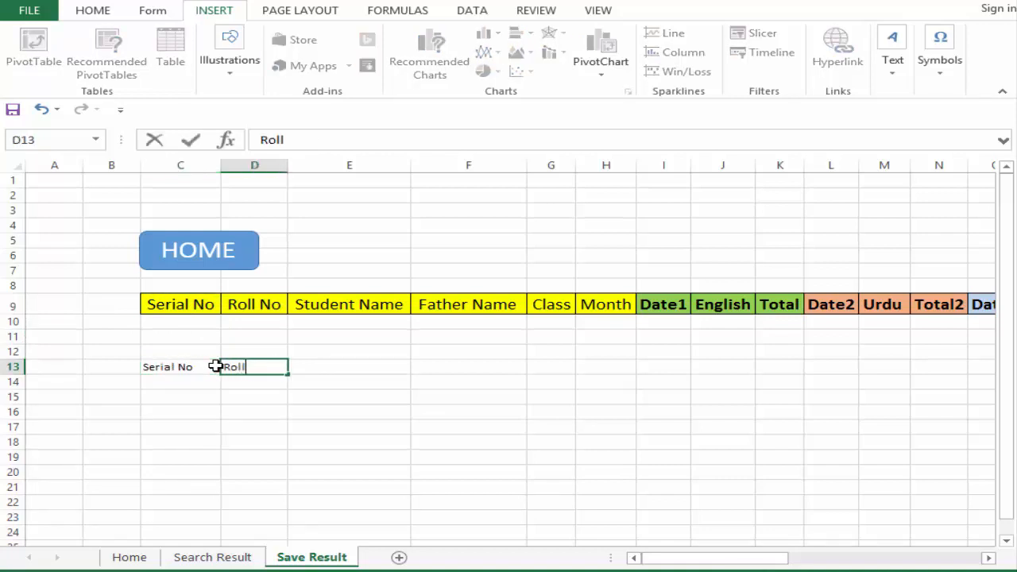
key("Tab")
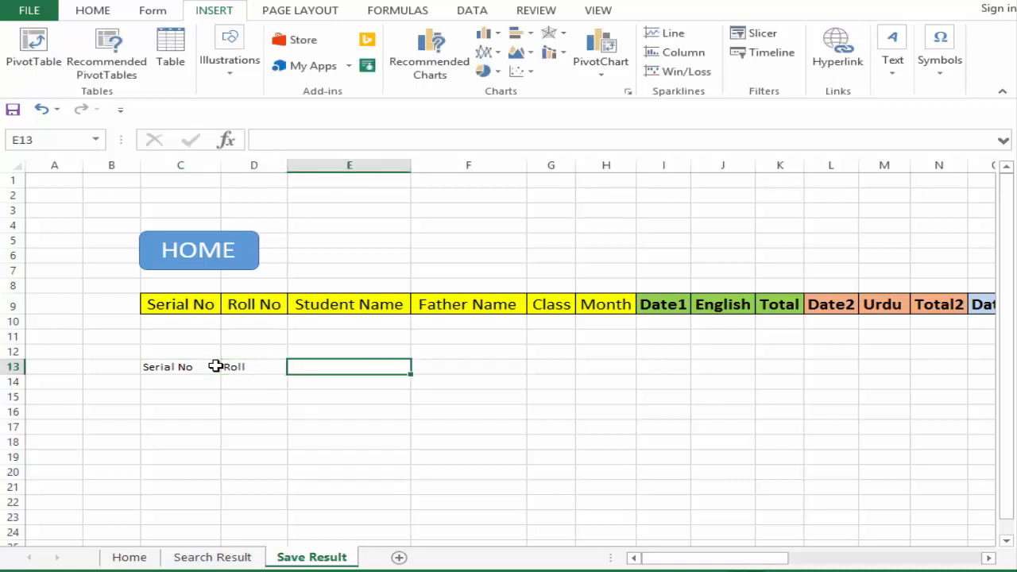
type("Stdunet Name")
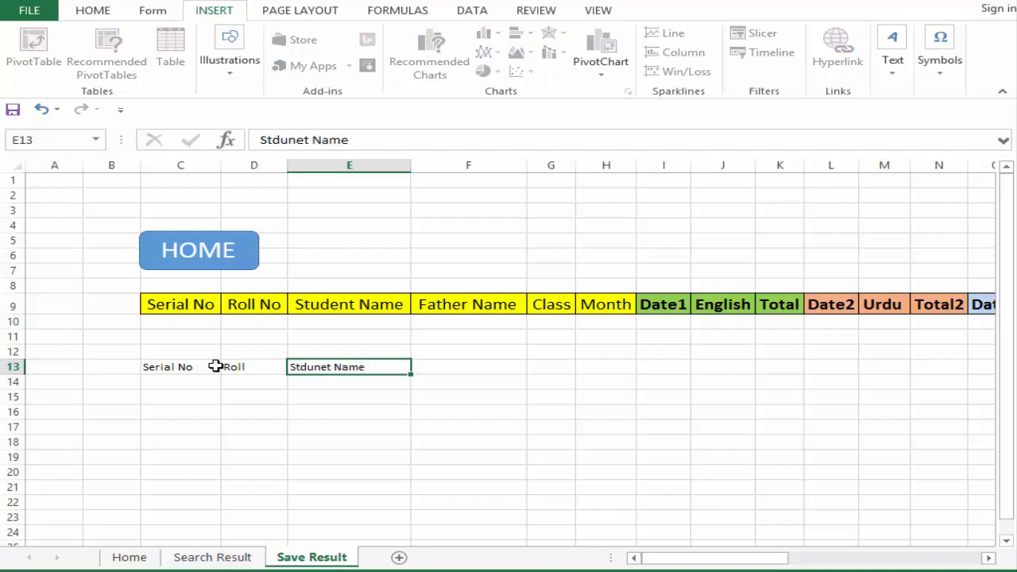
key("Tab")
- Continue the sample heading row with "Father Name", "Class" and "Month" in cells F13 to H13
type("Fathe")
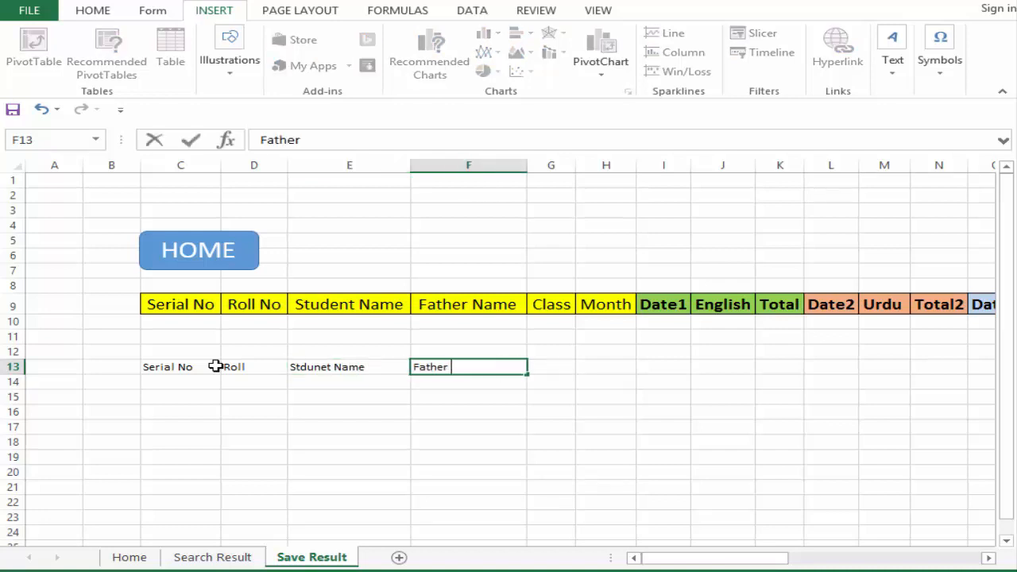
type("r Name")
key("Tab")
type("C")
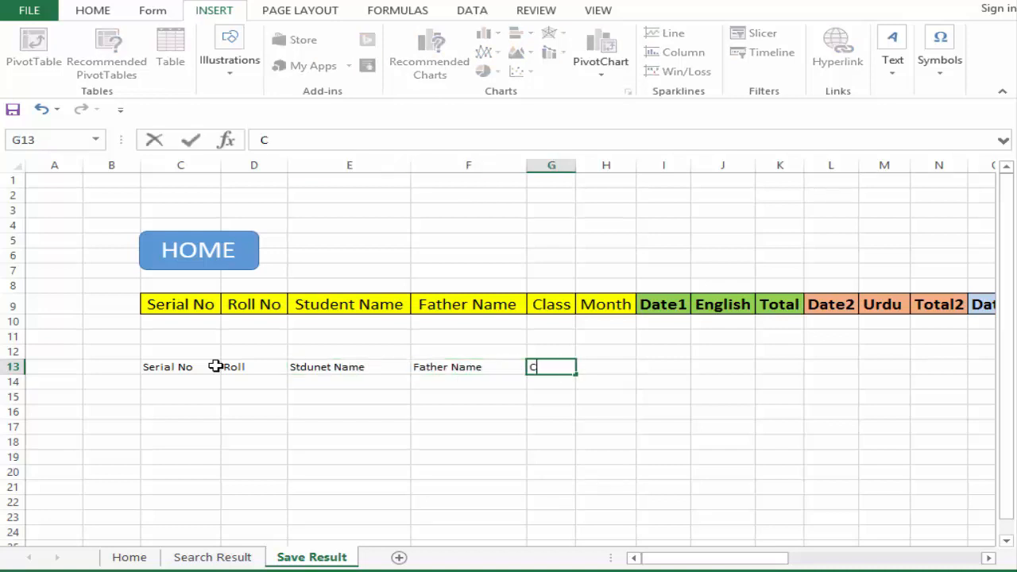
type("lass")
key("Tab")
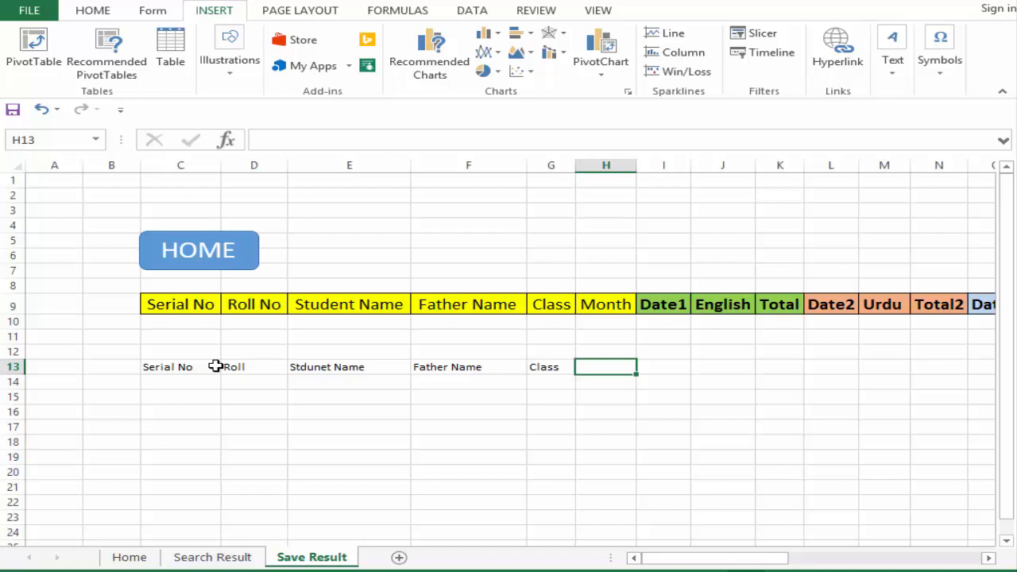
type("Month")
key("Tab")
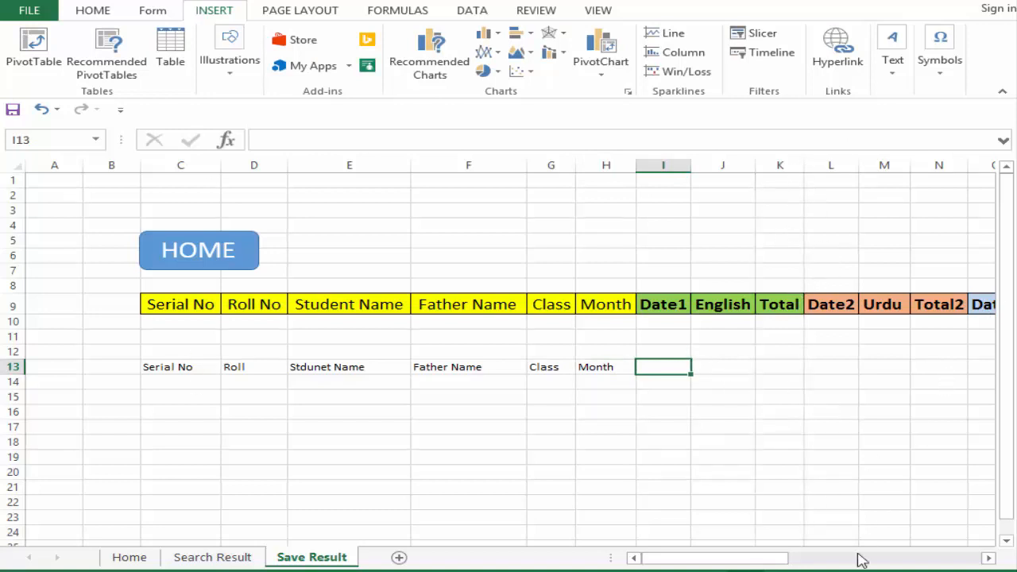
- Open the recent workbook "School test sysem"
mouse_move(765, 561)
left_mouse_down()
mouse_move(813, 564)
mouse_move(779, 564)
left_mouse_up()
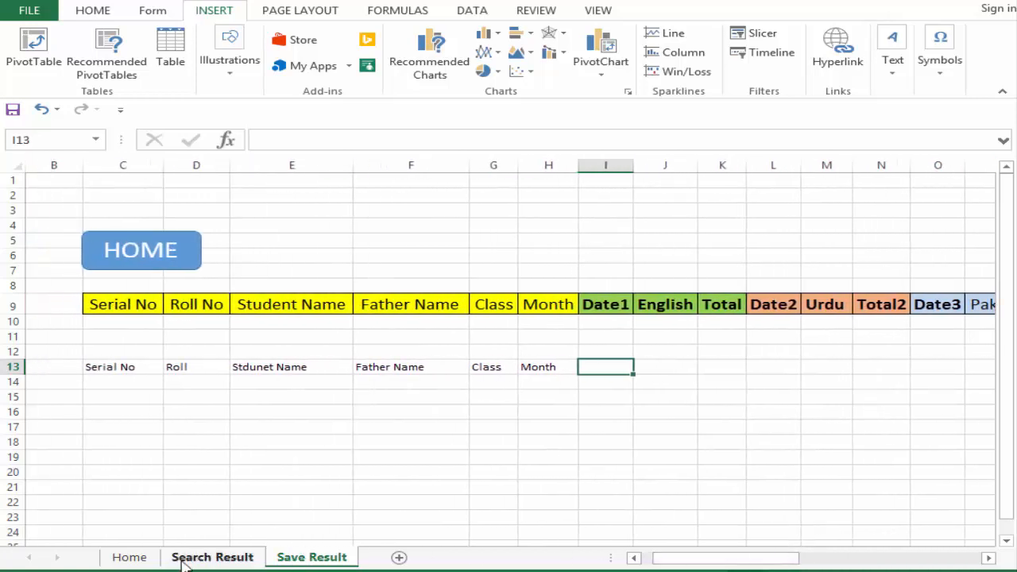
left_click(32, 10)
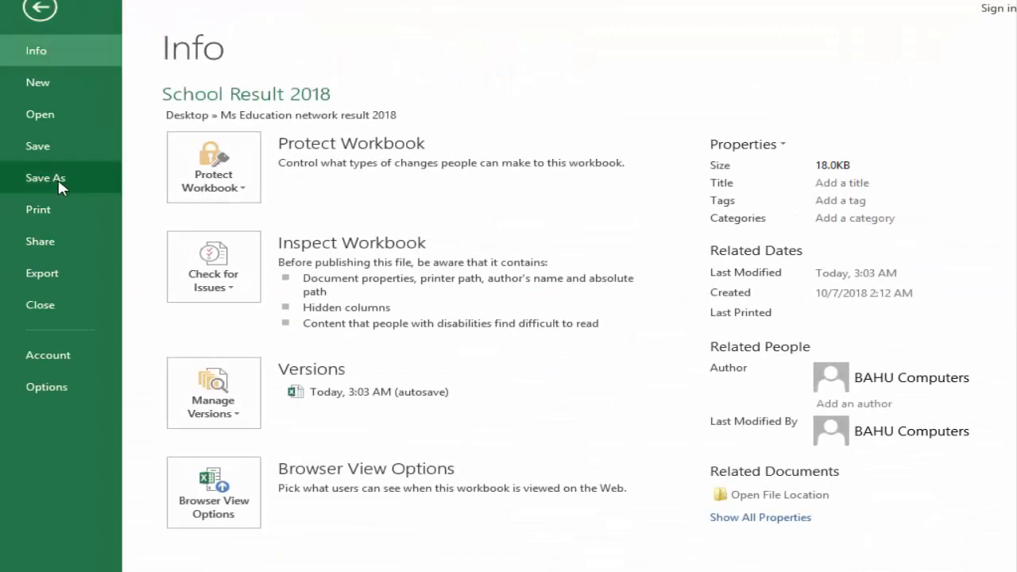
left_click(43, 117)
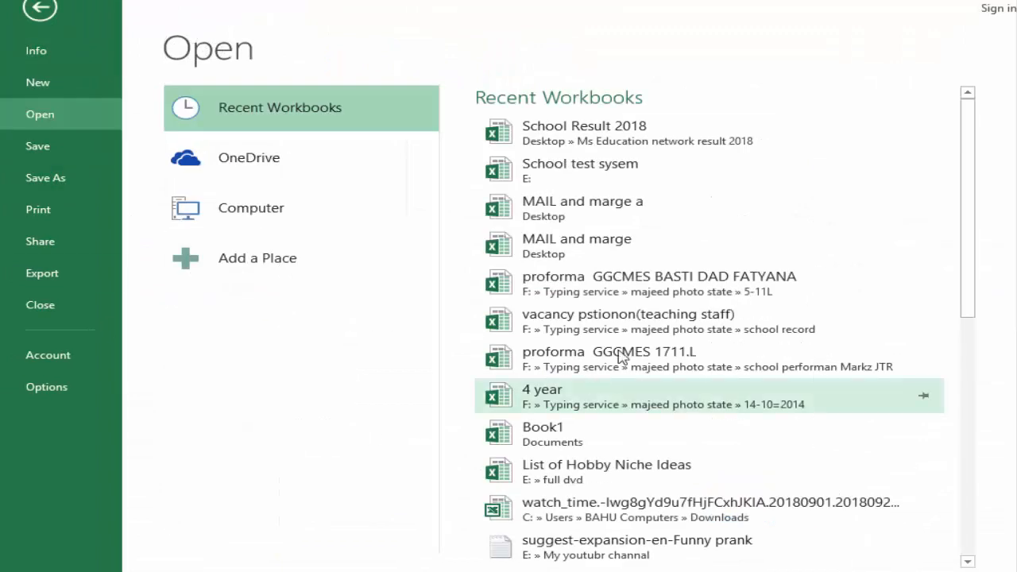
left_click(561, 173)
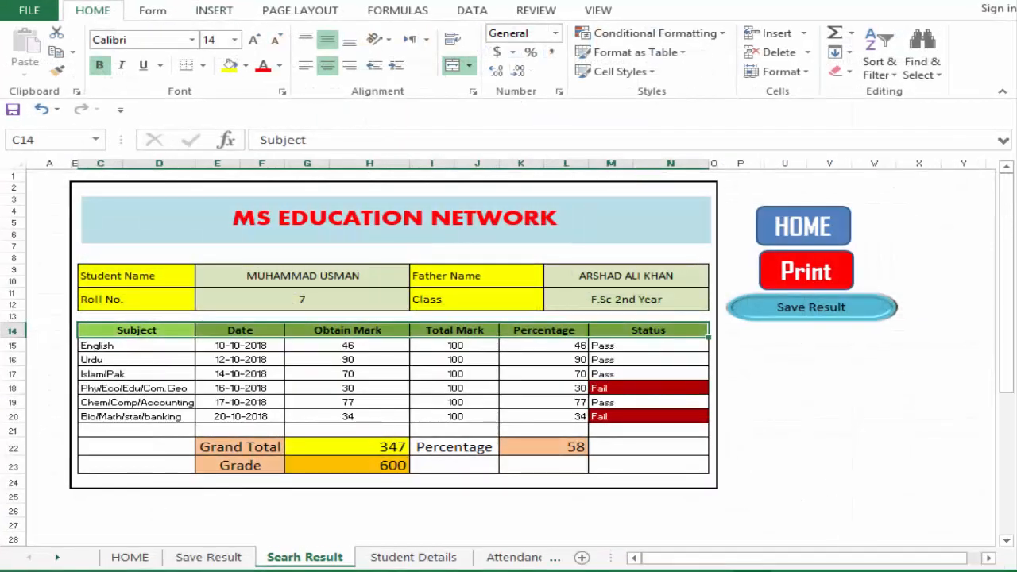
- Examine the subject rows of the Searh Result sheet and the lookup formulas in their Total Mark cells
scroll(201, 405, "up", 3)
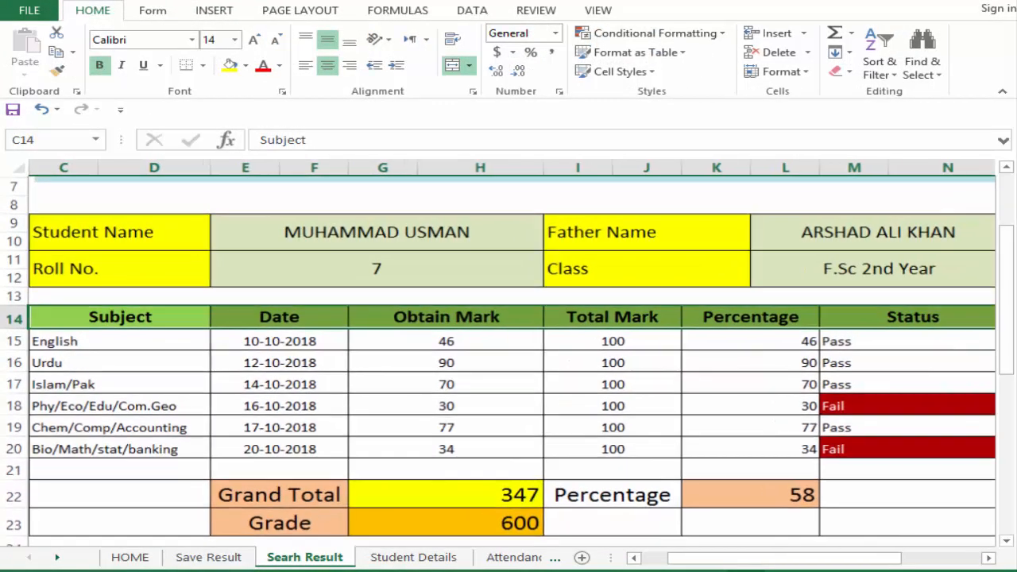
left_click(50, 347)
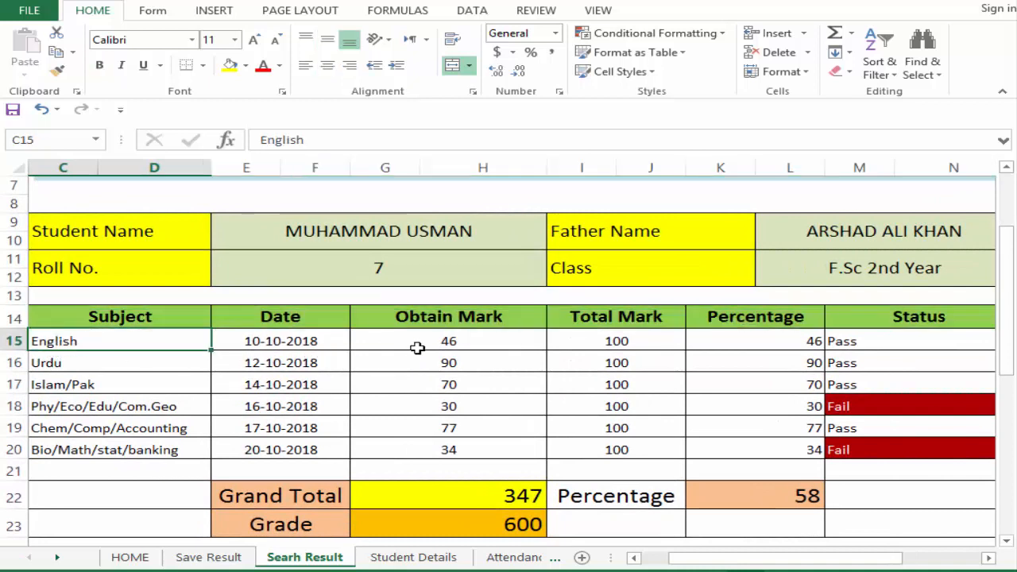
left_click(613, 345)
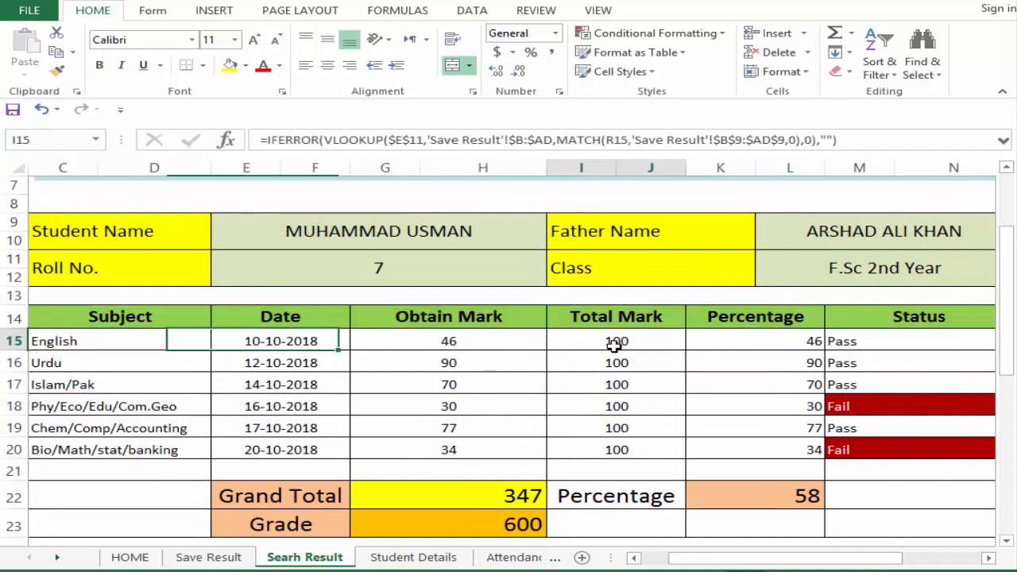
left_click(136, 365)
left_click(568, 359)
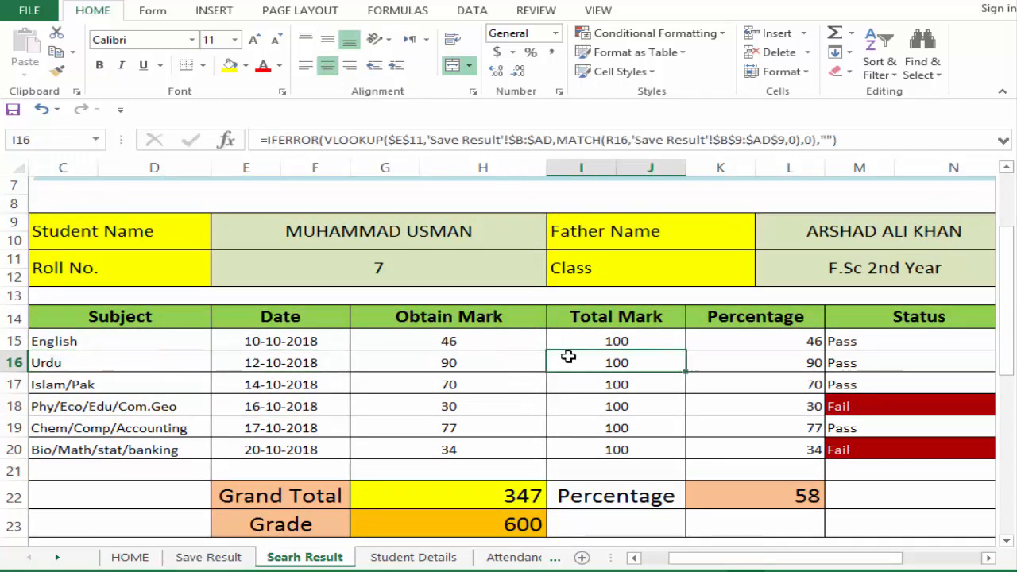
left_click(154, 388)
left_click(645, 413)
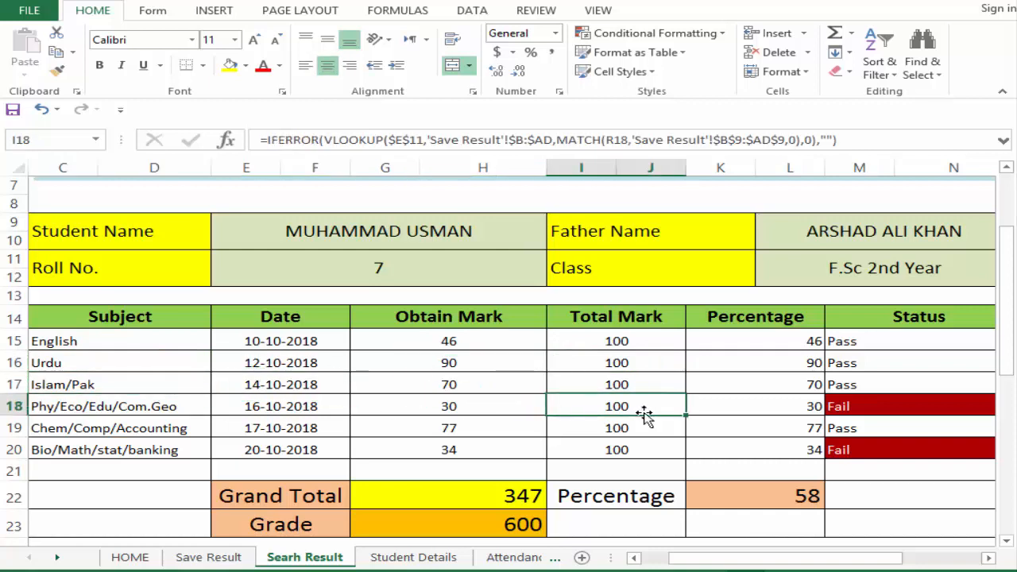
- Compare the subjects with their Obtain Mark cells and check the Percentage column of the result table
left_click(97, 342)
left_click(433, 362)
left_click(191, 363)
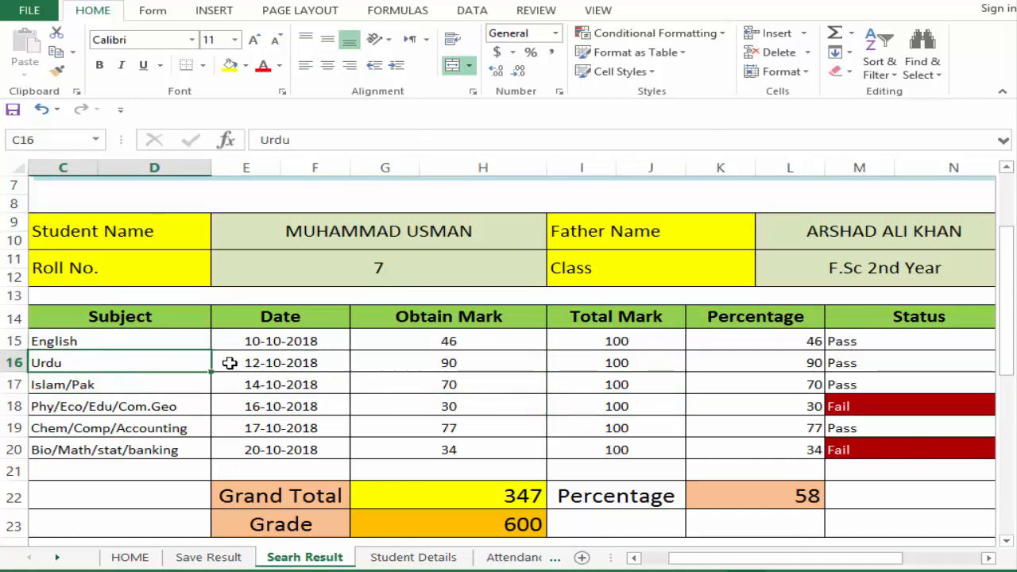
left_click(369, 364)
left_click(127, 405)
left_click(483, 406)
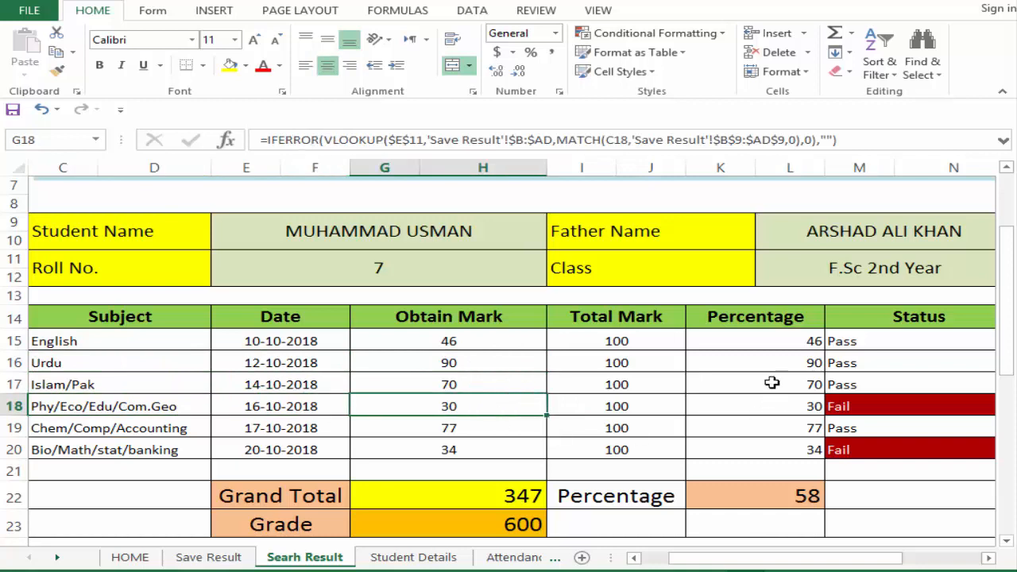
left_click(781, 351)
left_click(848, 485)
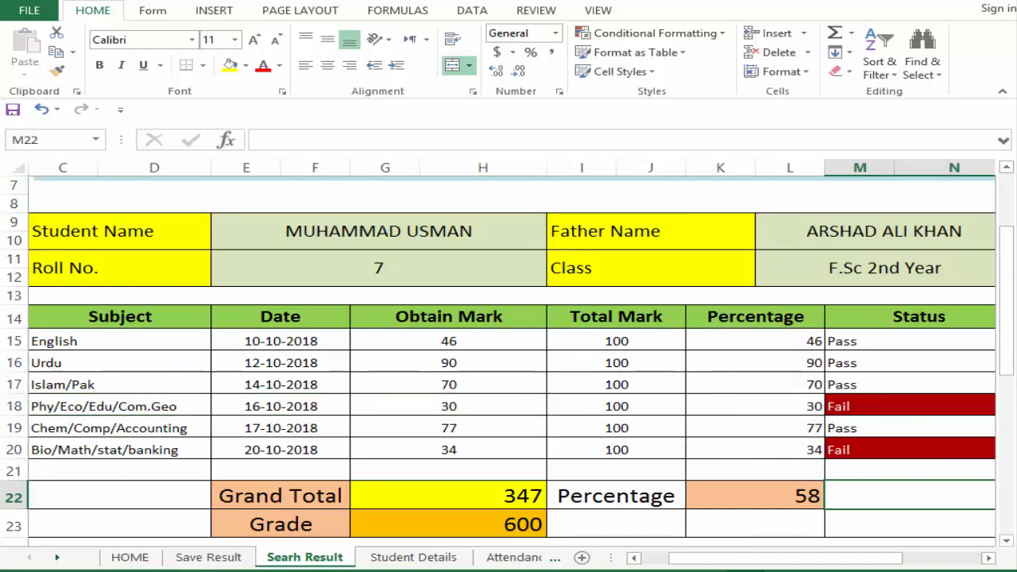
- Examine the English exam date formula and the whole Total Mark column of the result table
left_click(476, 362)
left_click(302, 341)
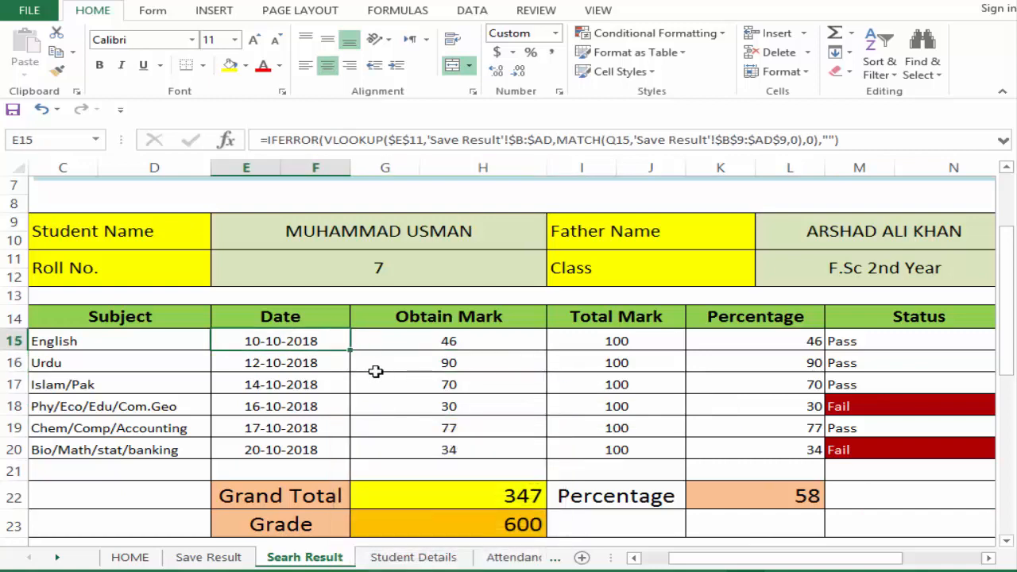
left_click(458, 302)
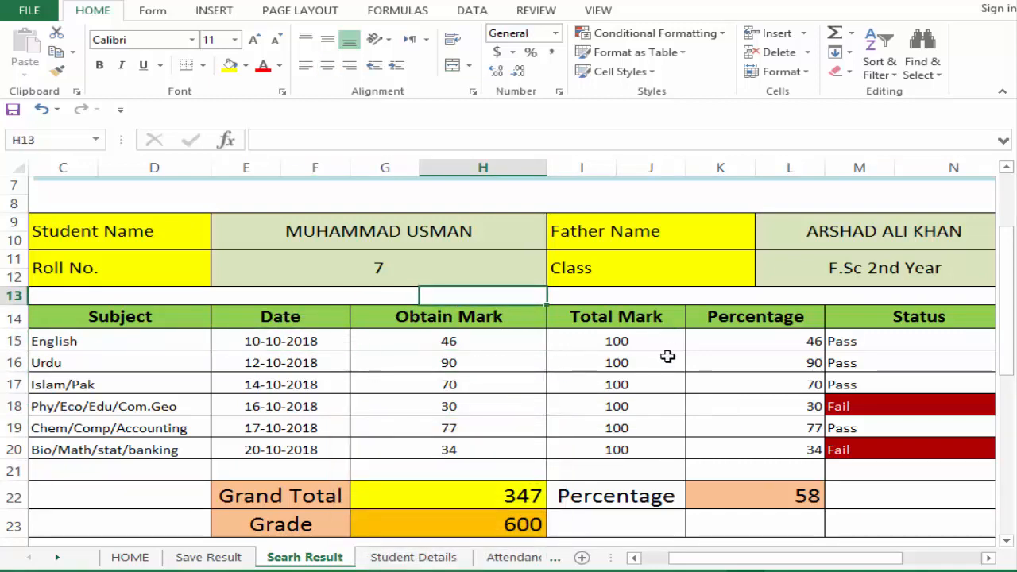
left_click_drag(656, 342, 650, 452)
left_click(609, 357)
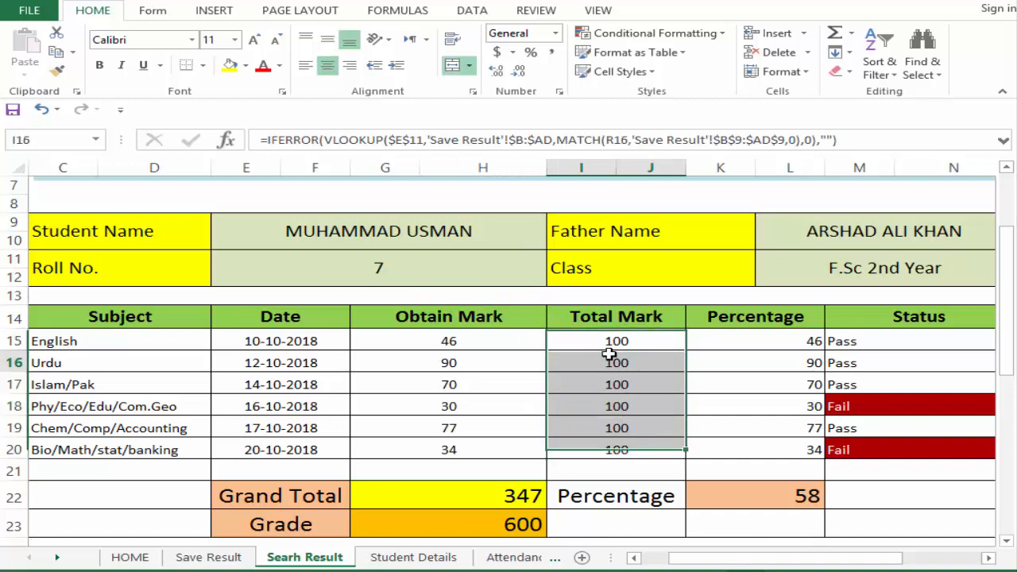
left_click(608, 344)
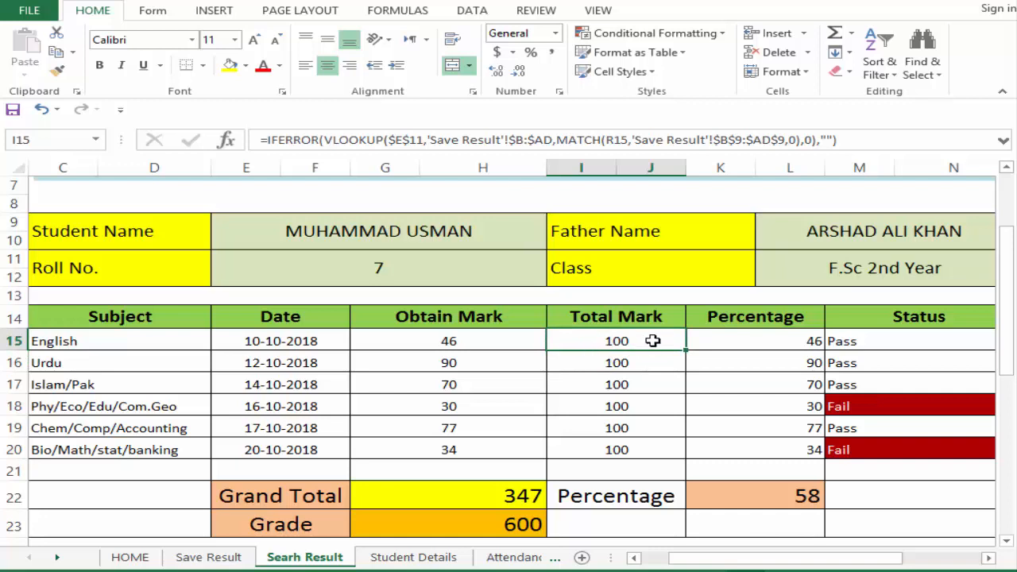
left_click(163, 350)
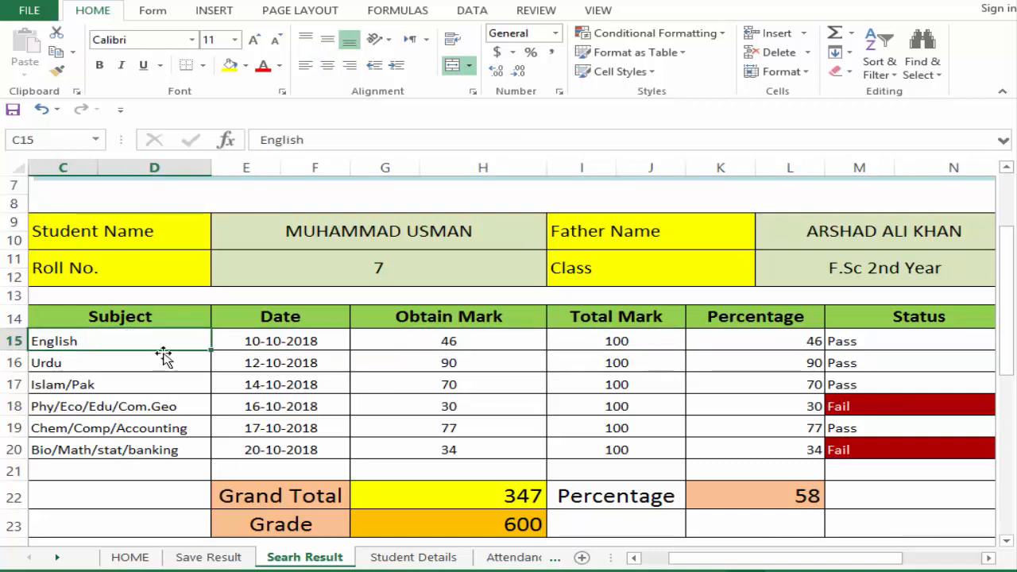
- Set the Roll No. in the result form to 8 and select the Obtain Mark values of all subjects
left_click(332, 254)
type("8")
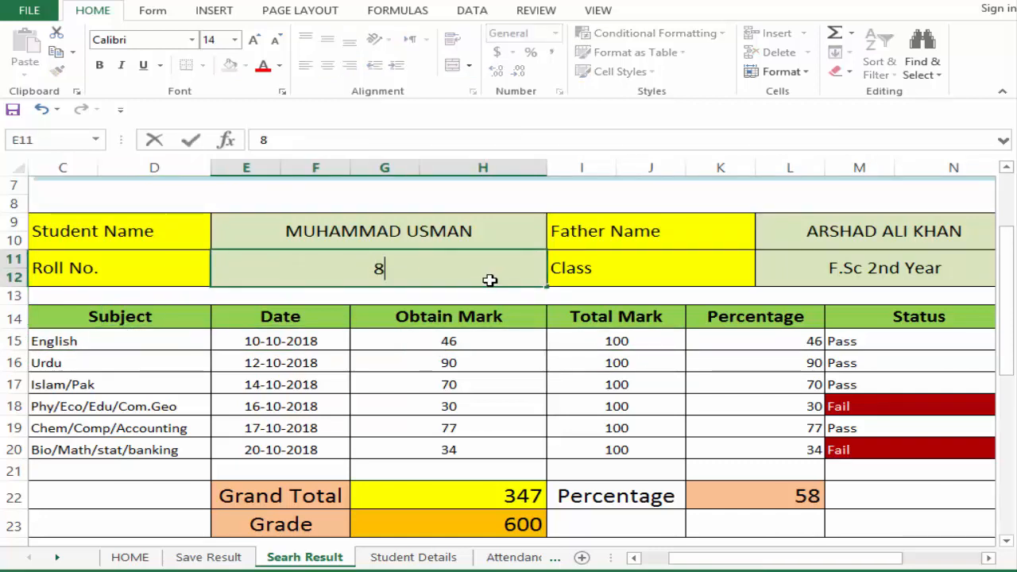
key("Return")
left_click_drag(473, 340, 470, 447)
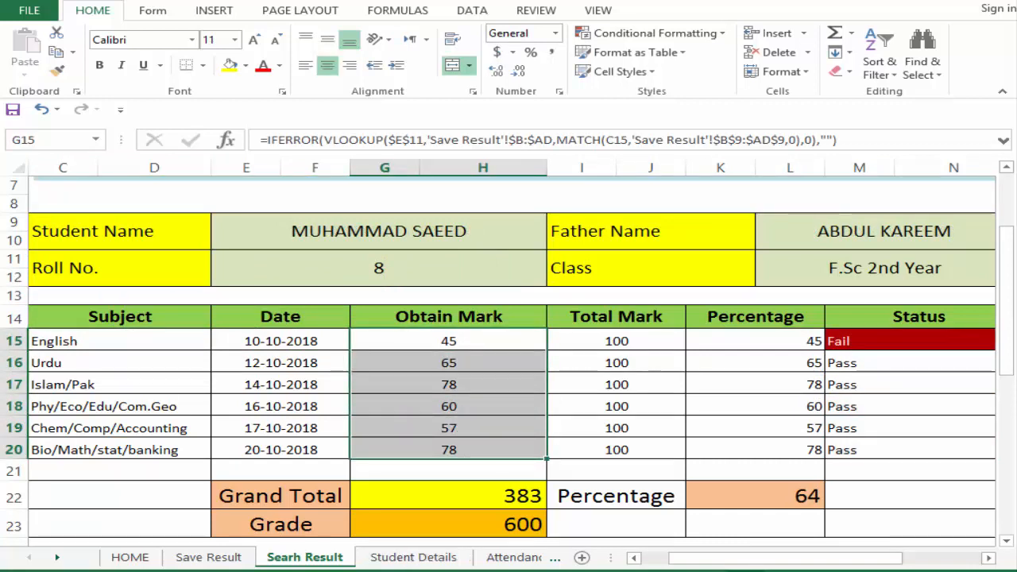
- Switch to the School Result 2018 workbook and examine the English Total heading and the following subject headings on Save Result
mouse_move(136, 568)
left_click(136, 548)
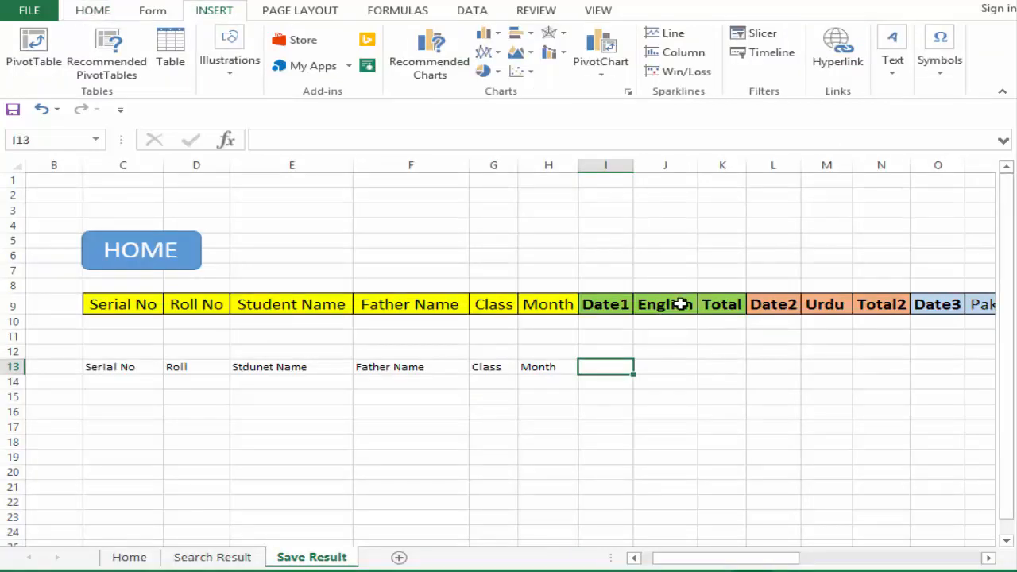
left_click(721, 305)
left_click_drag(699, 559, 713, 558)
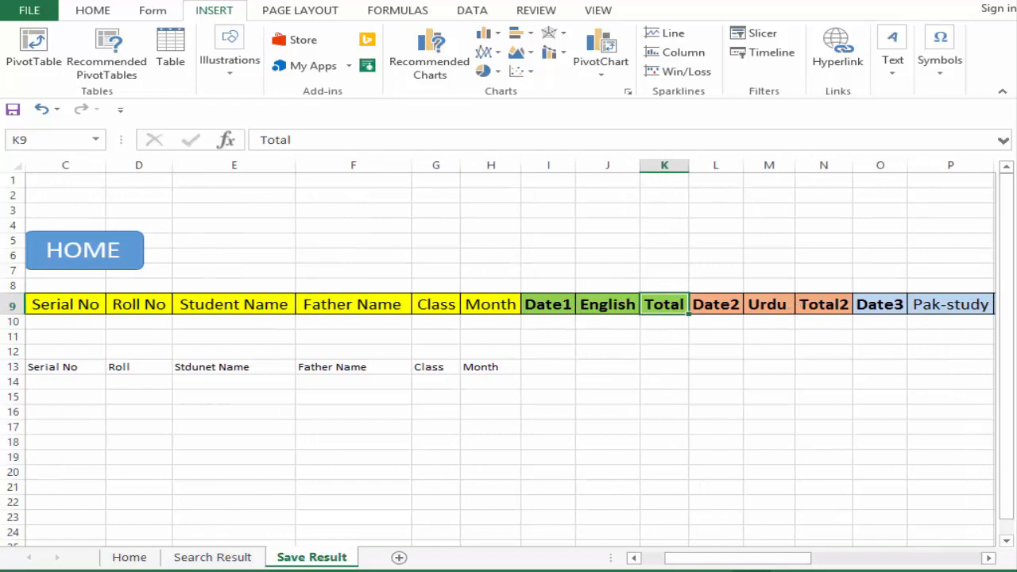
- Return to the School test sysem workbook and examine the Date cells of all six subjects
mouse_move(136, 569)
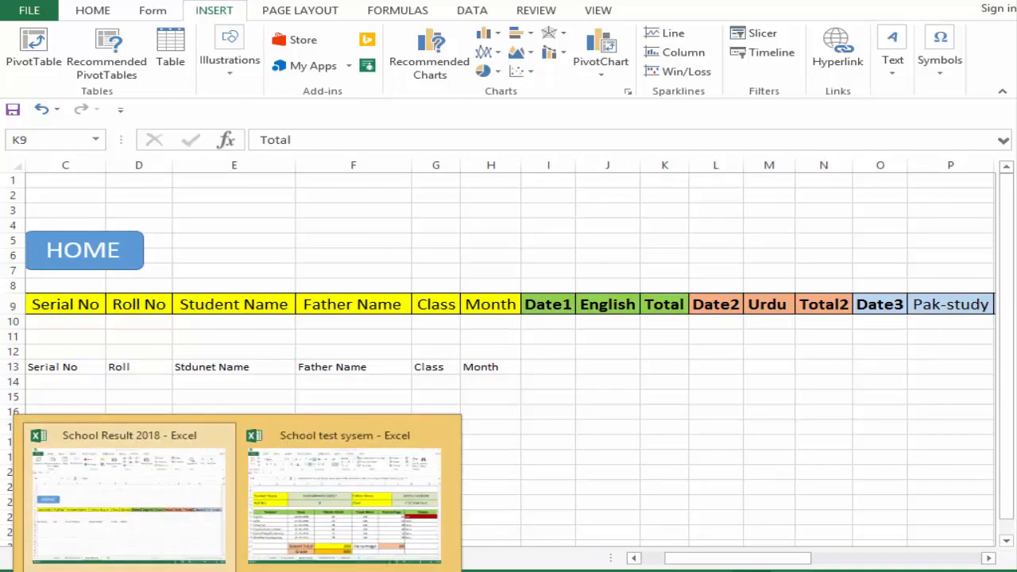
left_click(302, 534)
left_click(280, 387)
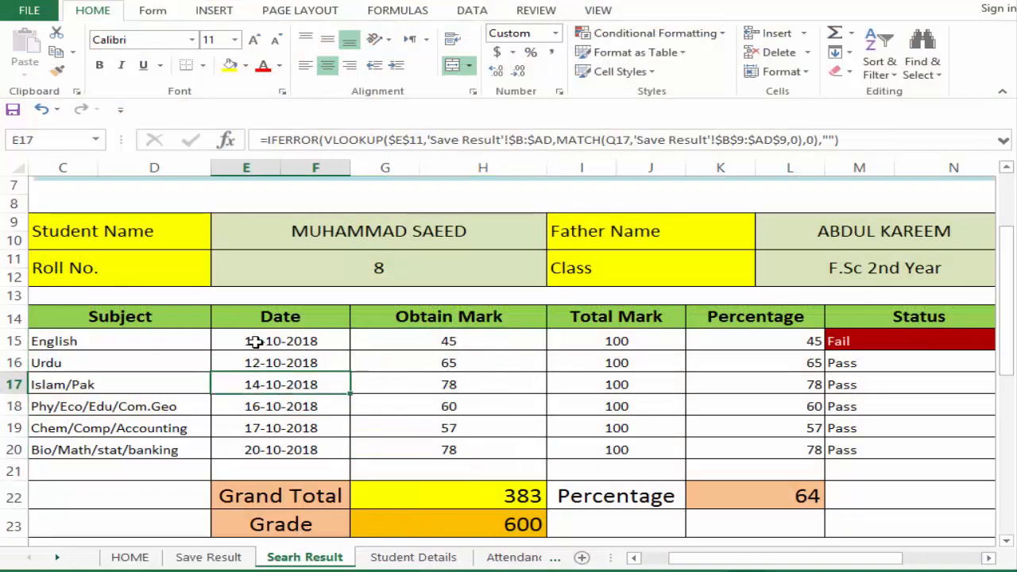
left_click(254, 343)
left_click(273, 429)
left_click(262, 450)
left_click(259, 406)
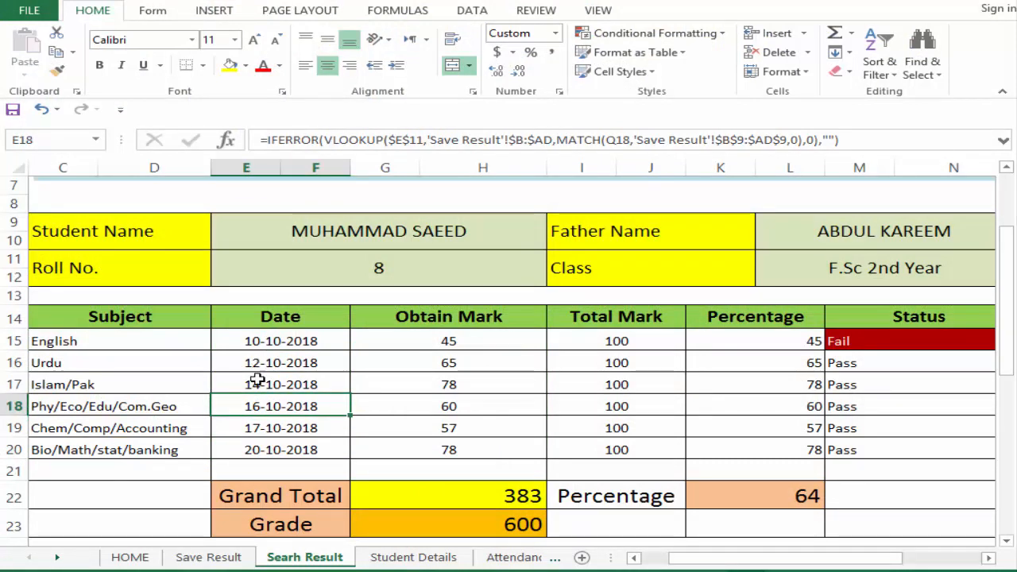
left_click_drag(256, 363, 256, 450)
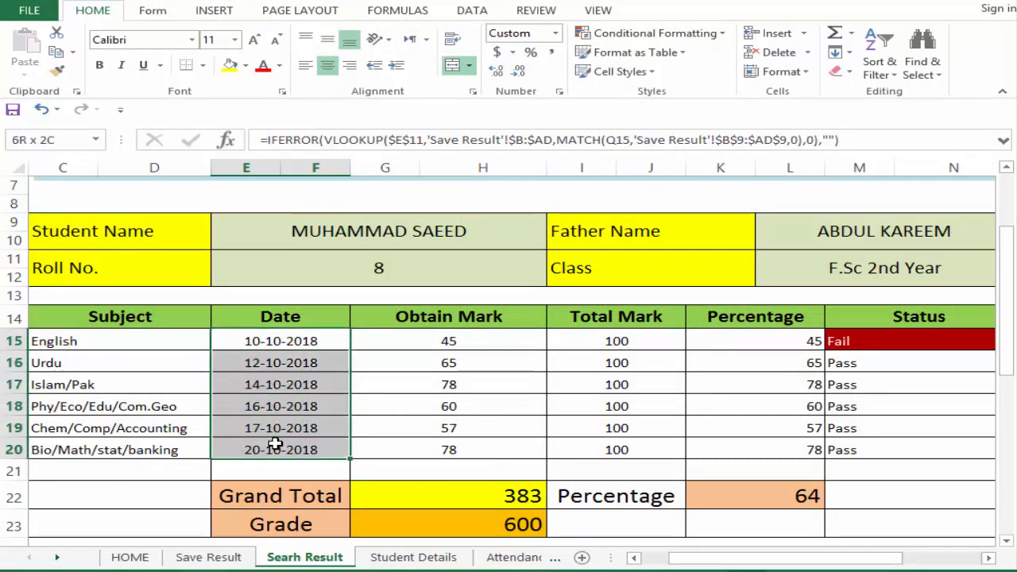
- Examine the Date formulas of the individual subjects and the Roll No. cell in the result form
left_click(258, 367)
left_click_drag(270, 342, 298, 469)
left_click(284, 426)
left_click(268, 363)
left_click(269, 347)
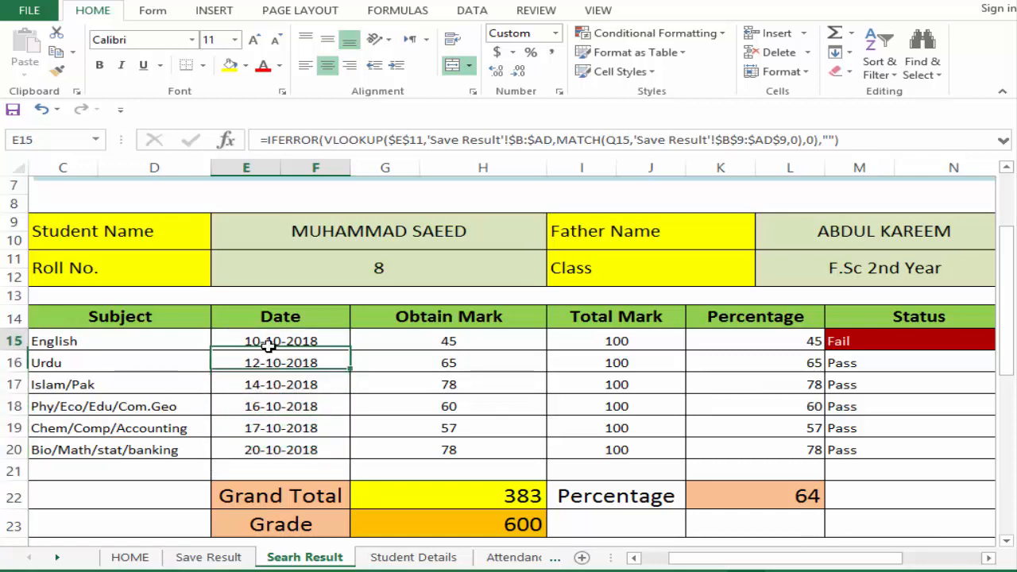
left_click(331, 270)
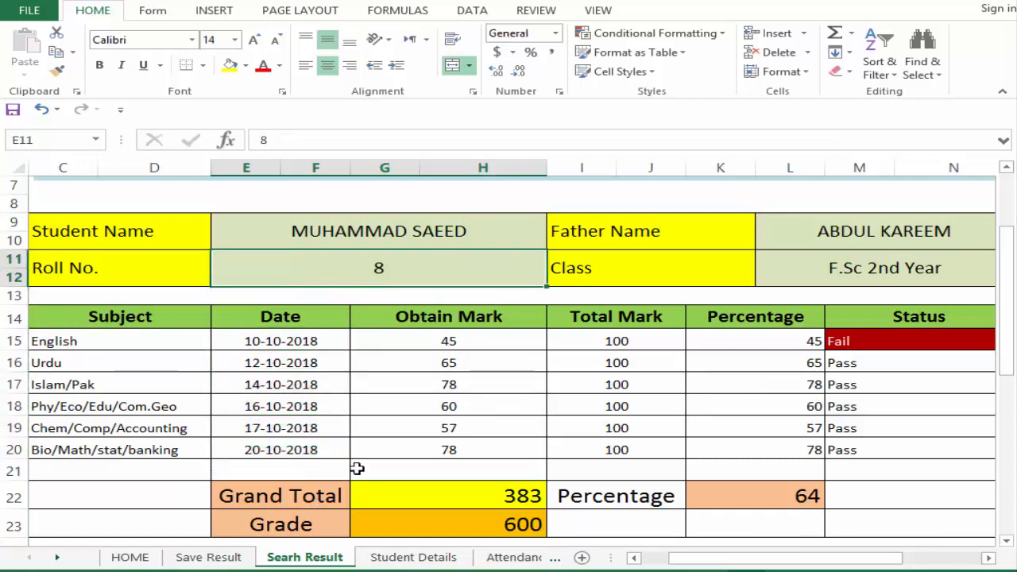
left_click_drag(292, 340, 286, 493)
left_click(293, 390)
left_click(294, 363)
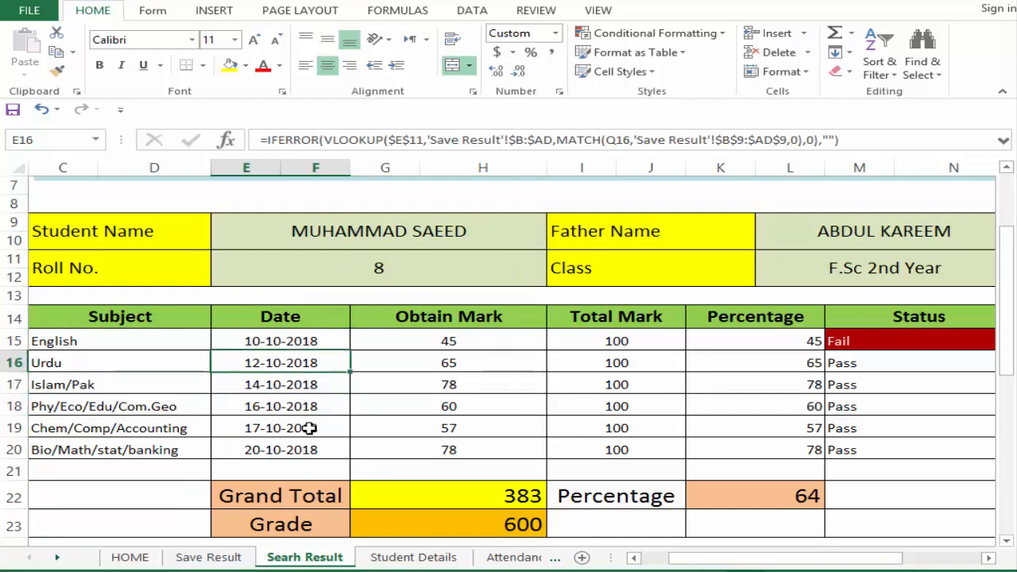
left_click(307, 426)
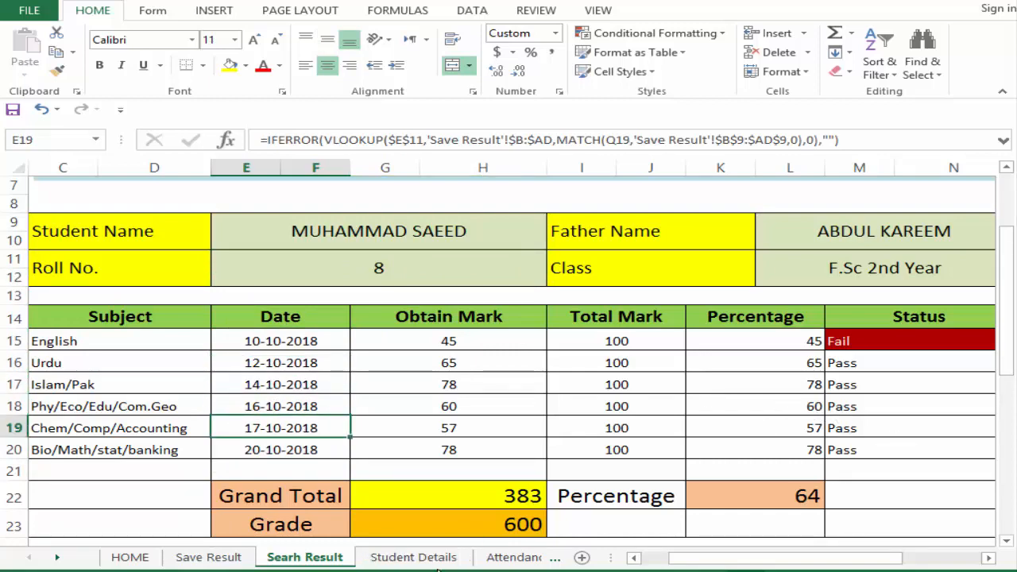
- Open the Save Result sheet and examine the Total4, Total5 and Total6 headings in row 9
left_click(208, 560)
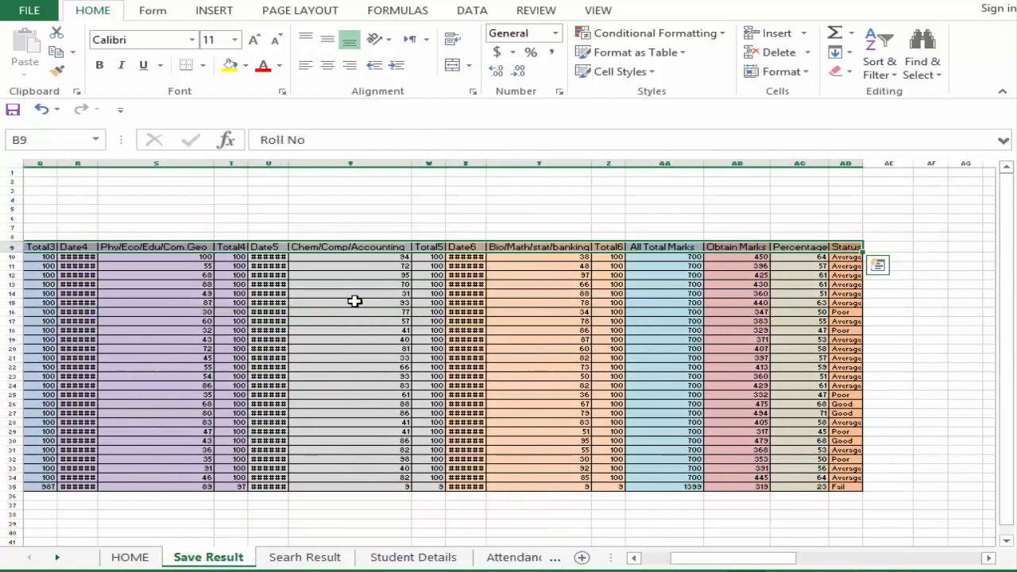
left_click(227, 247)
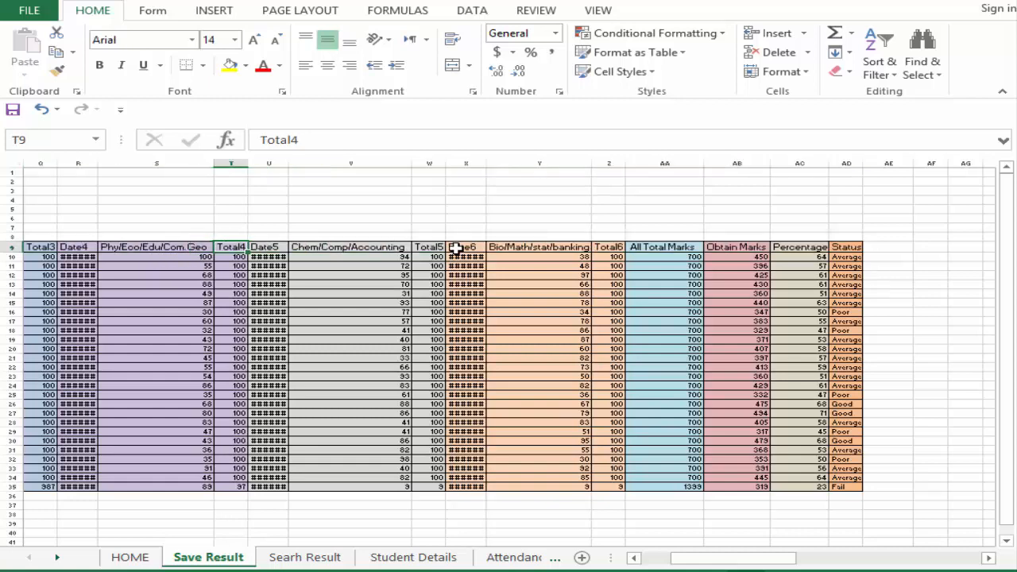
left_click(429, 247)
left_click(597, 247)
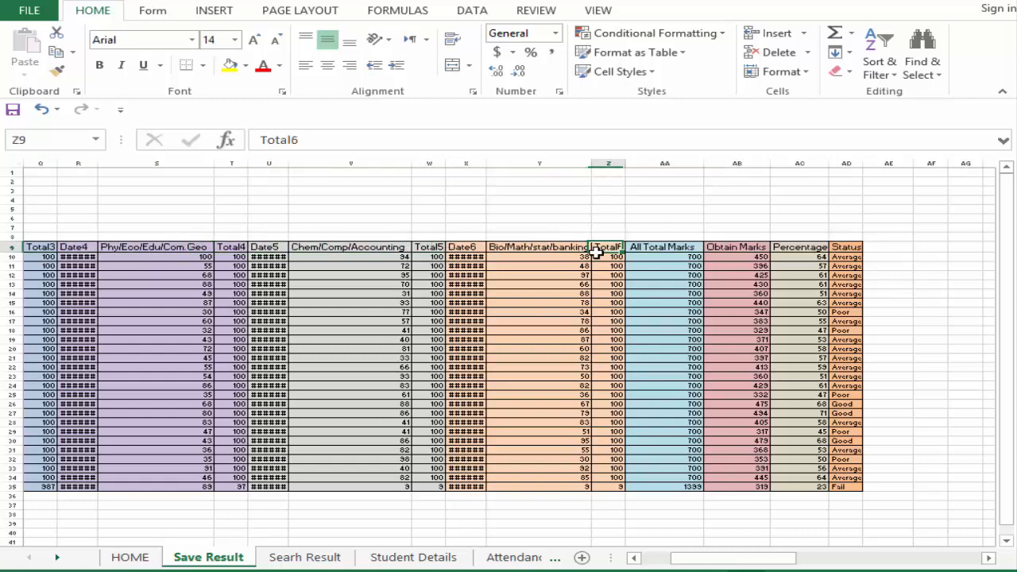
- Return to the Searh Result sheet and set the Roll No. in the result form to 9
left_click(305, 557)
left_click(316, 273)
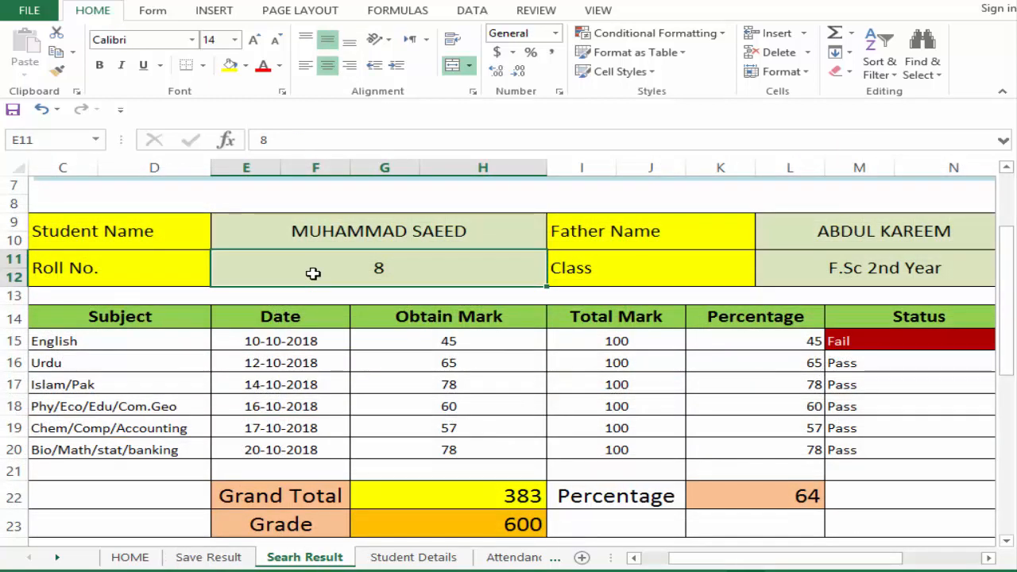
type("9")
key("Return")
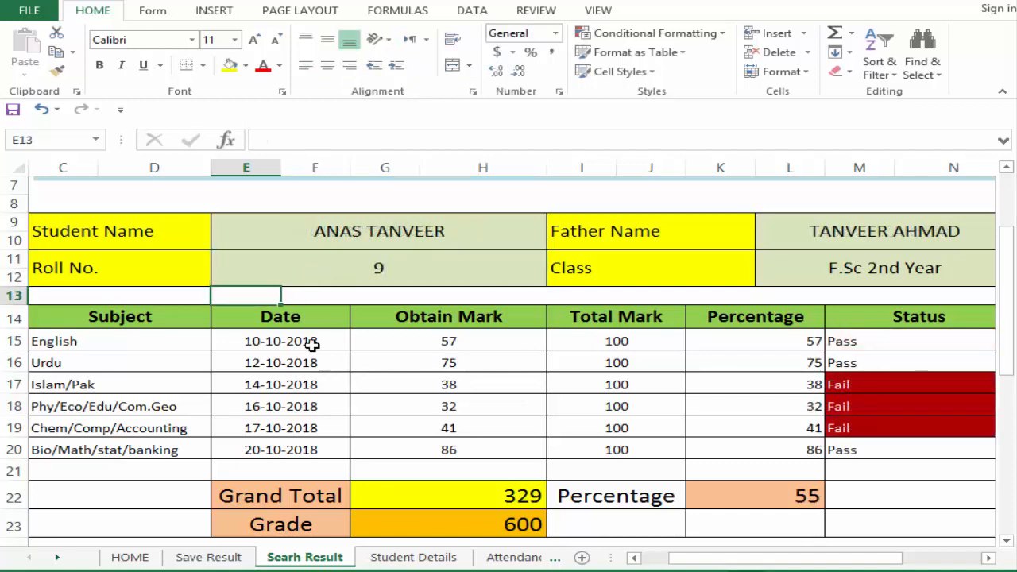
- Examine the Date cells of all subjects and the Status formulas of the Urdu to Bio/Math/stat/banking rows
left_click_drag(309, 341, 318, 450)
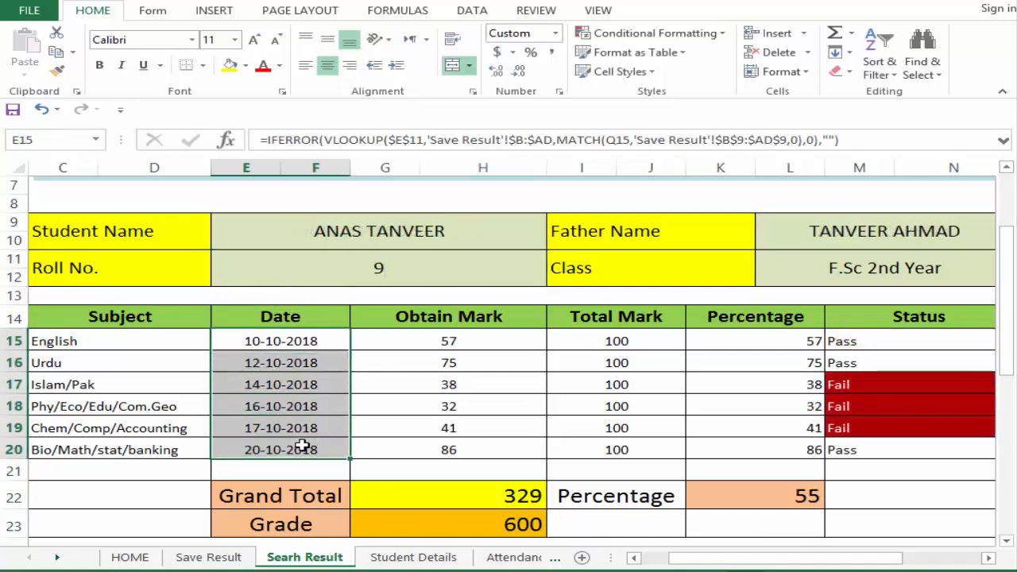
left_click_drag(882, 391, 878, 450)
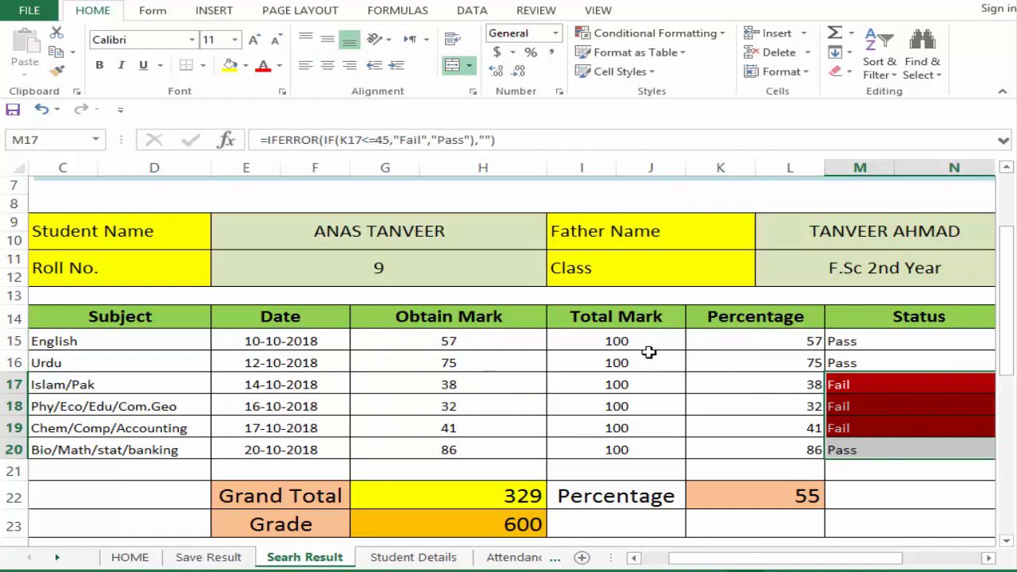
left_click(866, 385)
left_click(866, 403)
left_click(865, 365)
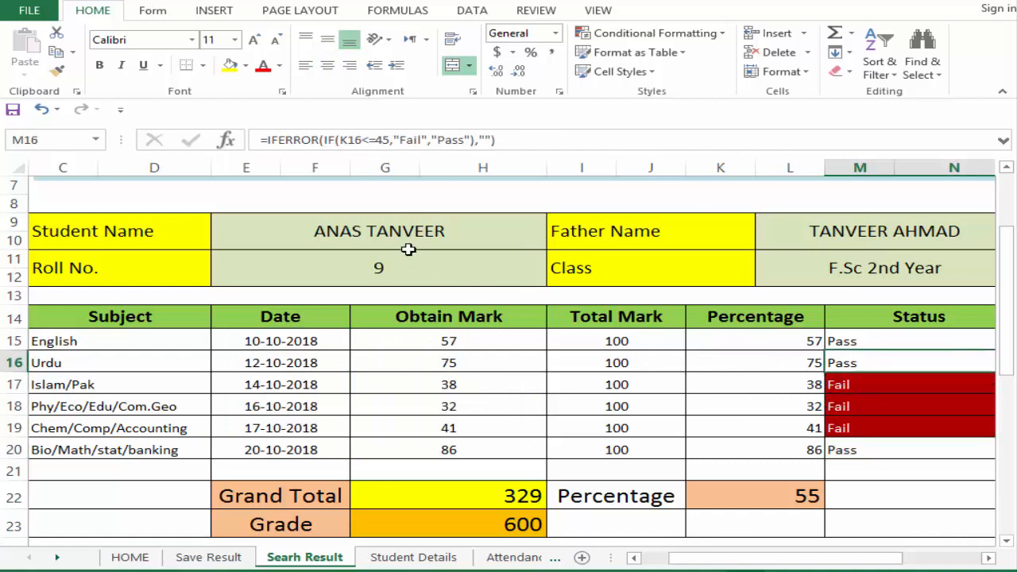
- Set the Roll No. in the result form to 7
left_click(457, 271)
type("7")
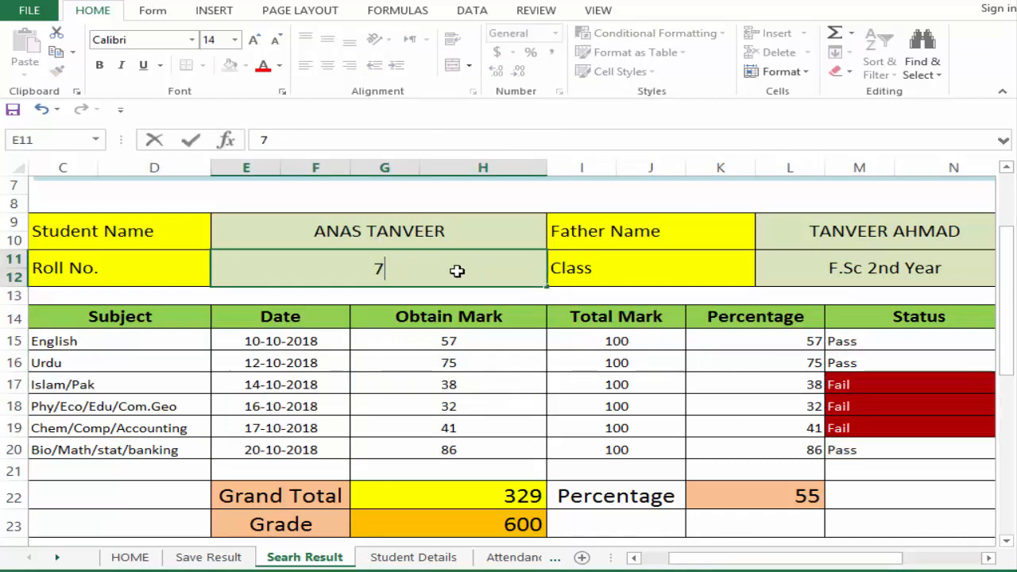
key("Return")
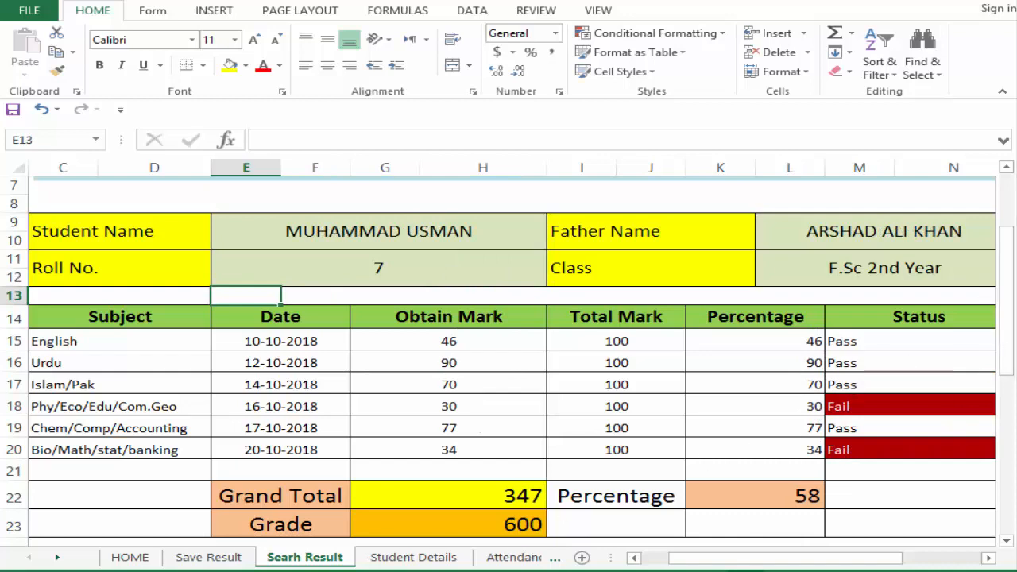
- Switch to the School Result 2018 workbook and enter the headings Date1, ENGLISH and TOTAL1 in I13:K13 of Save Result
left_click(171, 527)
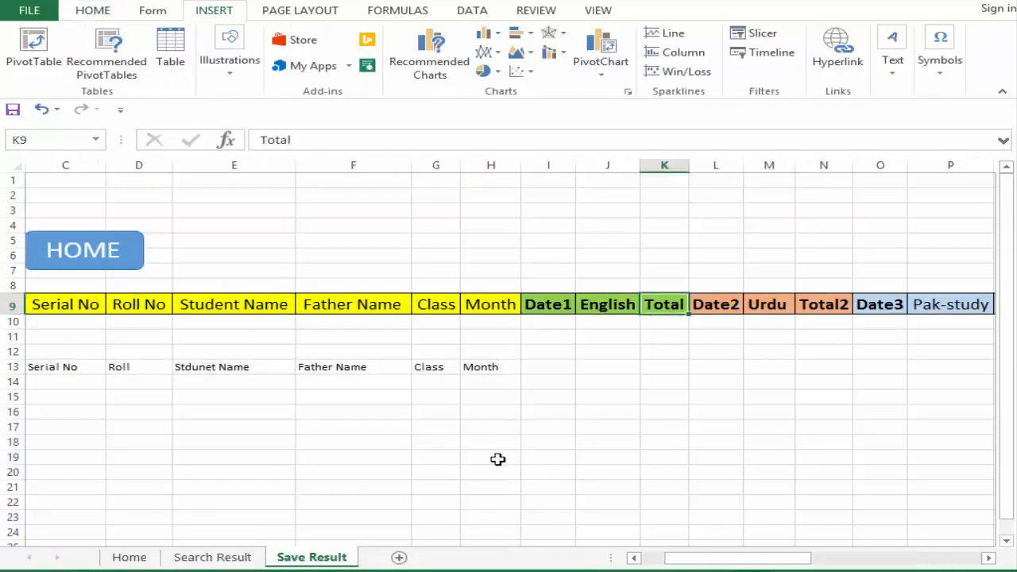
left_click(548, 351)
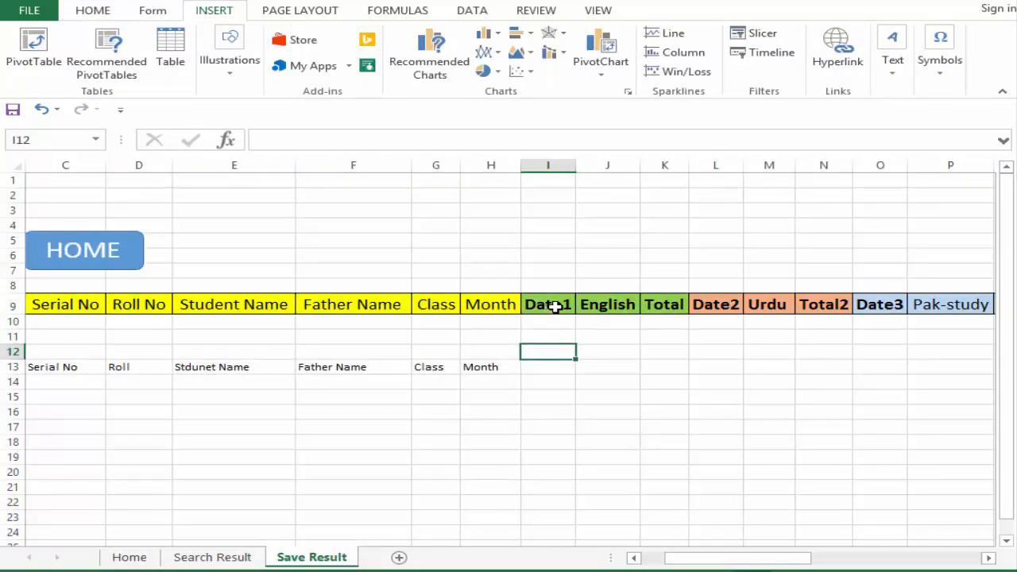
left_click_drag(555, 306, 768, 298)
left_click(665, 411)
left_click(549, 366)
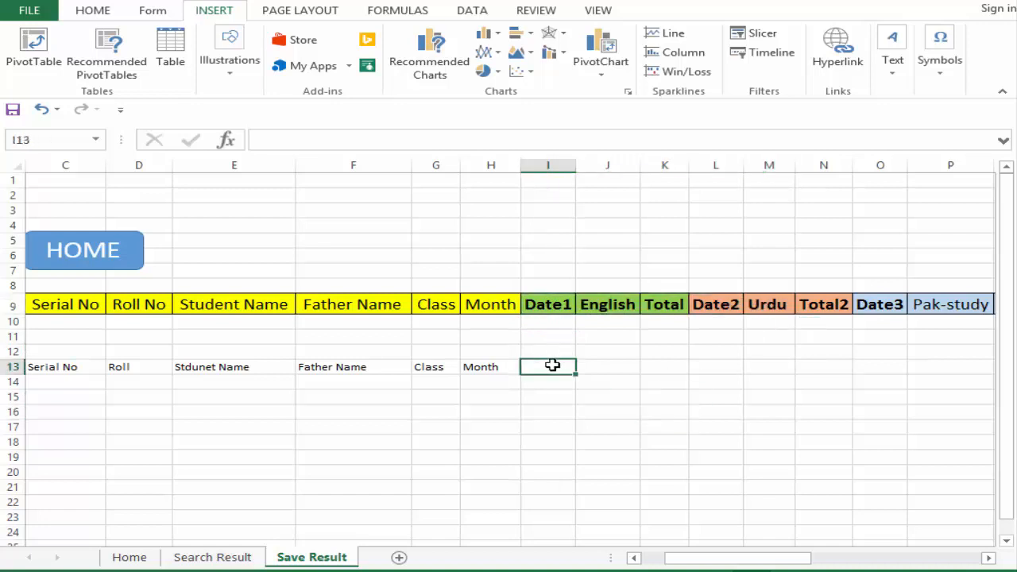
type("Date1")
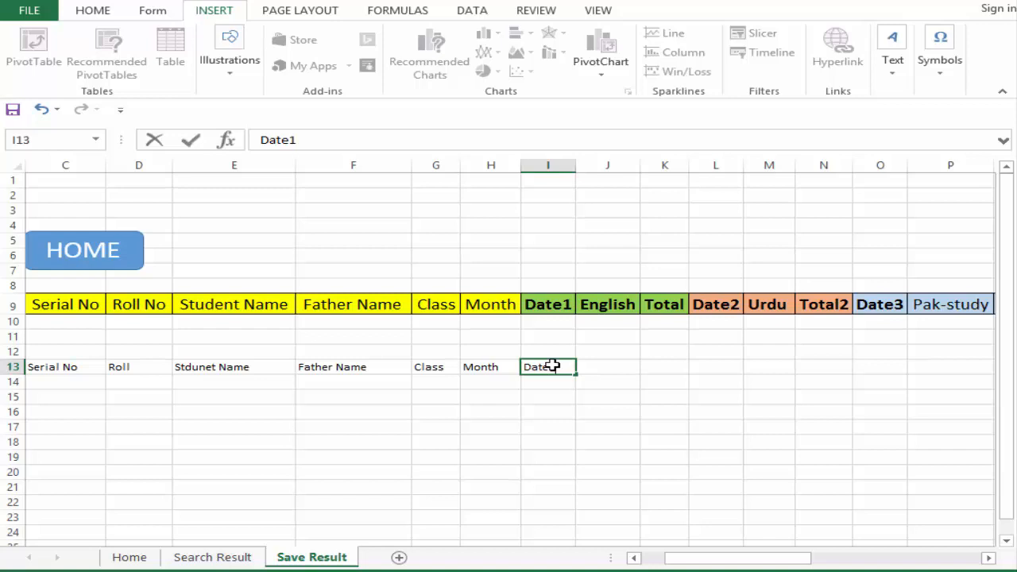
key("Tab")
type("e")
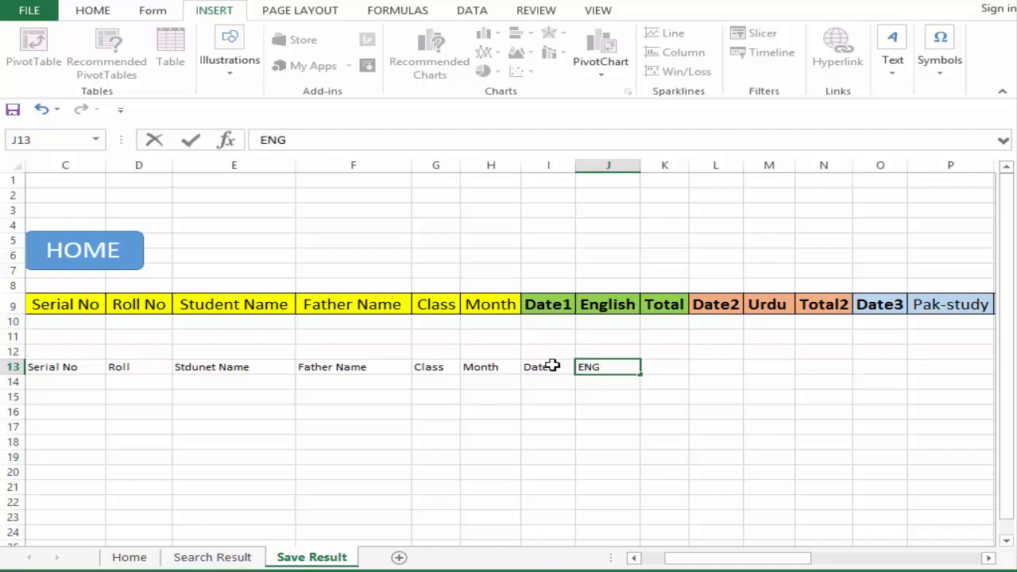
type("NGLISH")
key("Tab")
type("TO")
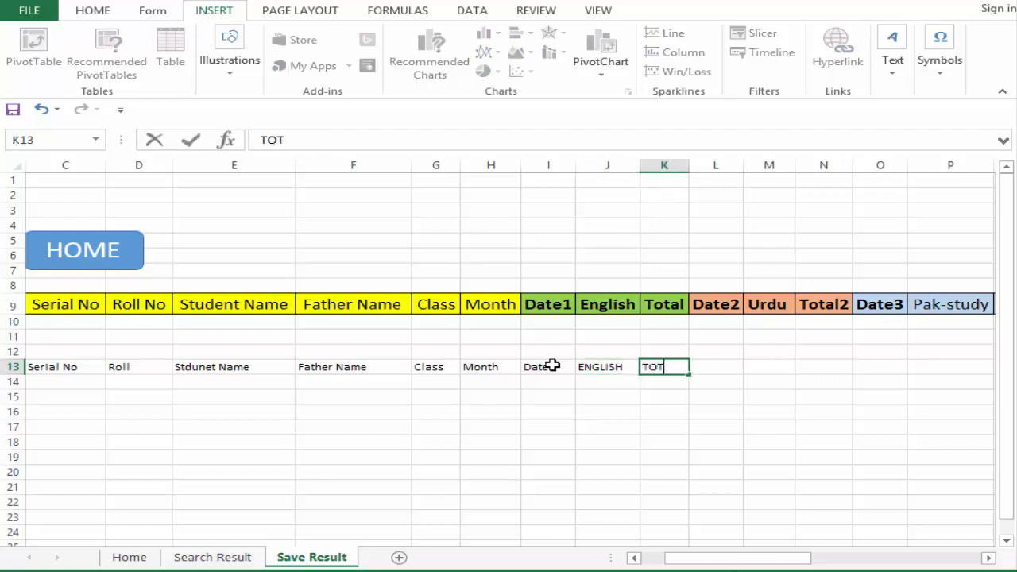
key("Tab")
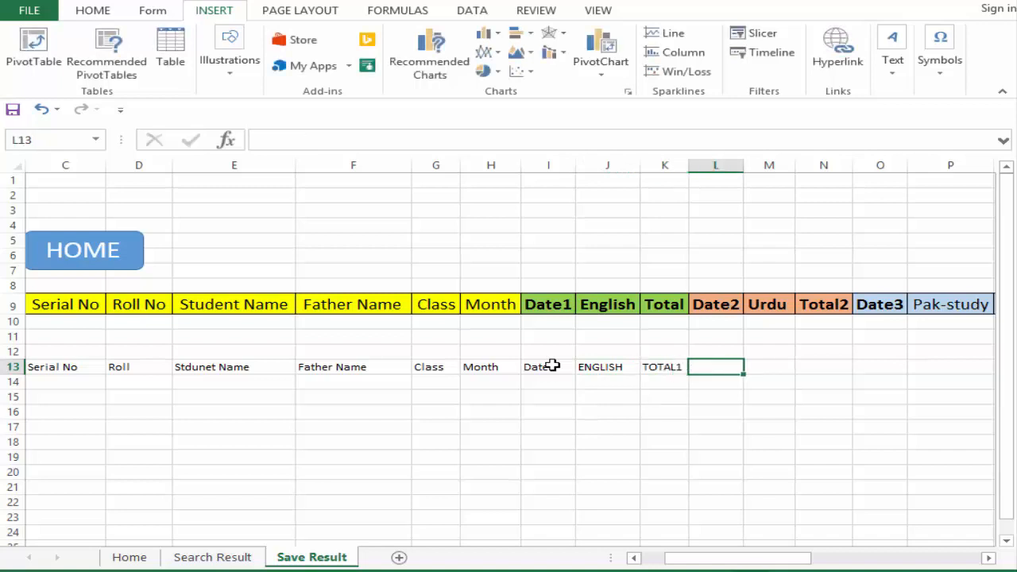
- Enter the second subject's headings DATE2, URDU and TOTAL2 in L13:N13
type("DAT")
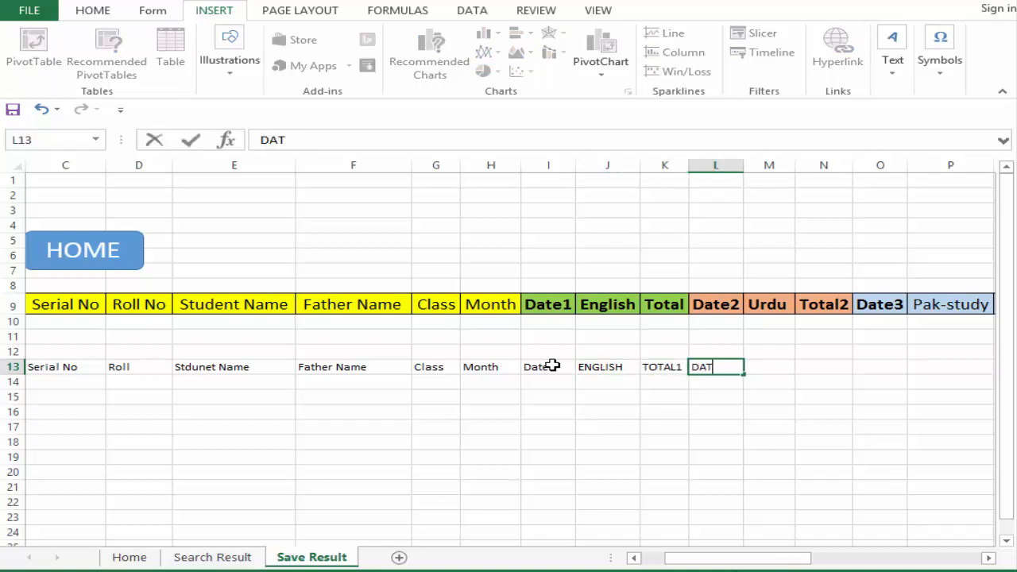
type("E2")
key("Tab")
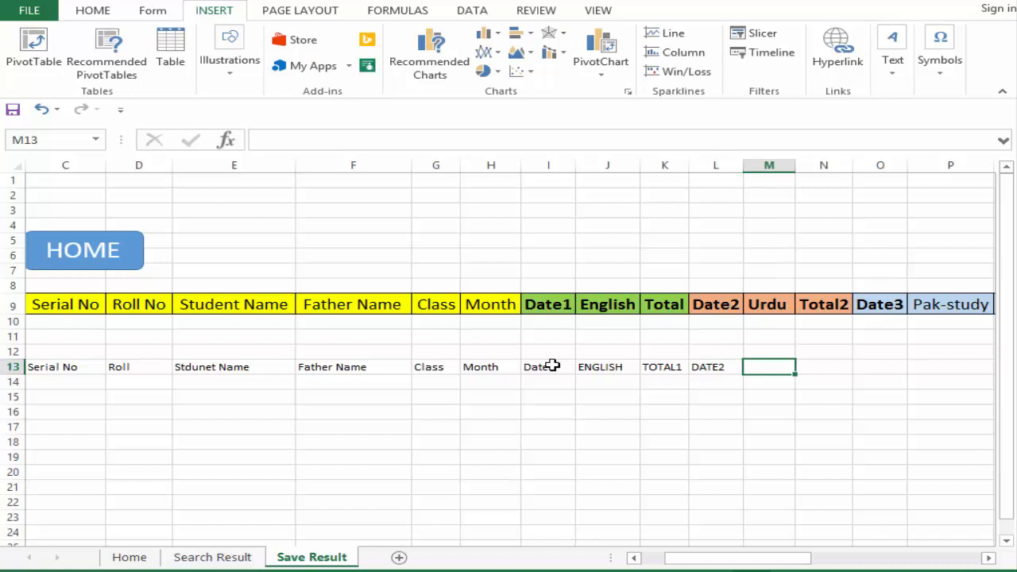
type("URDU")
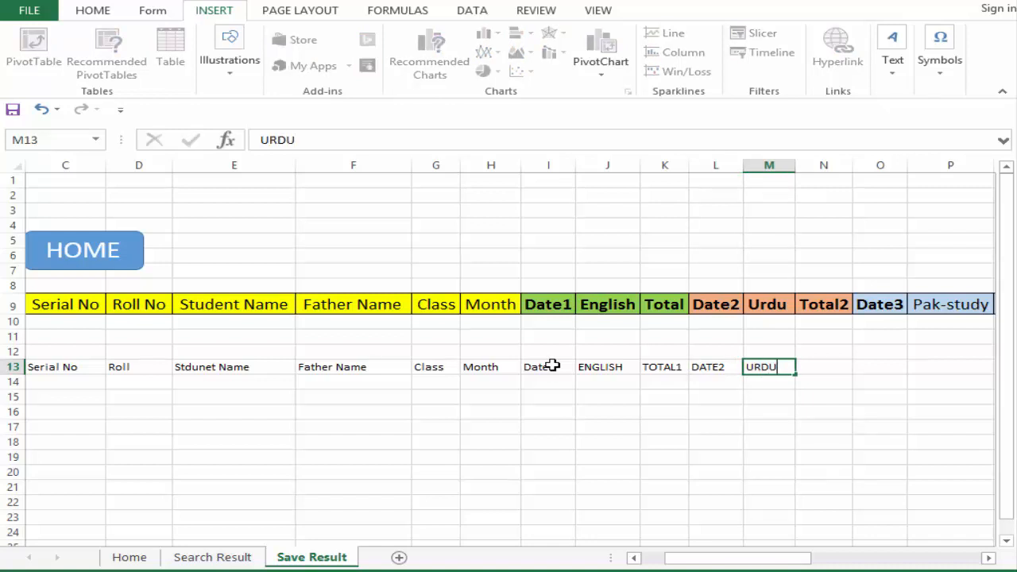
key("Tab")
type("TOTAL2")
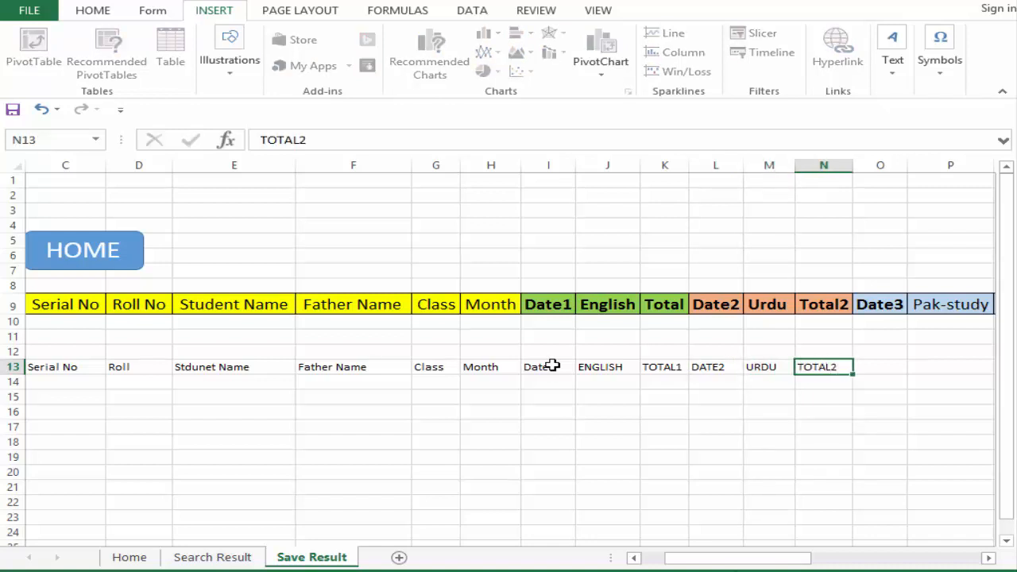
key("Tab")
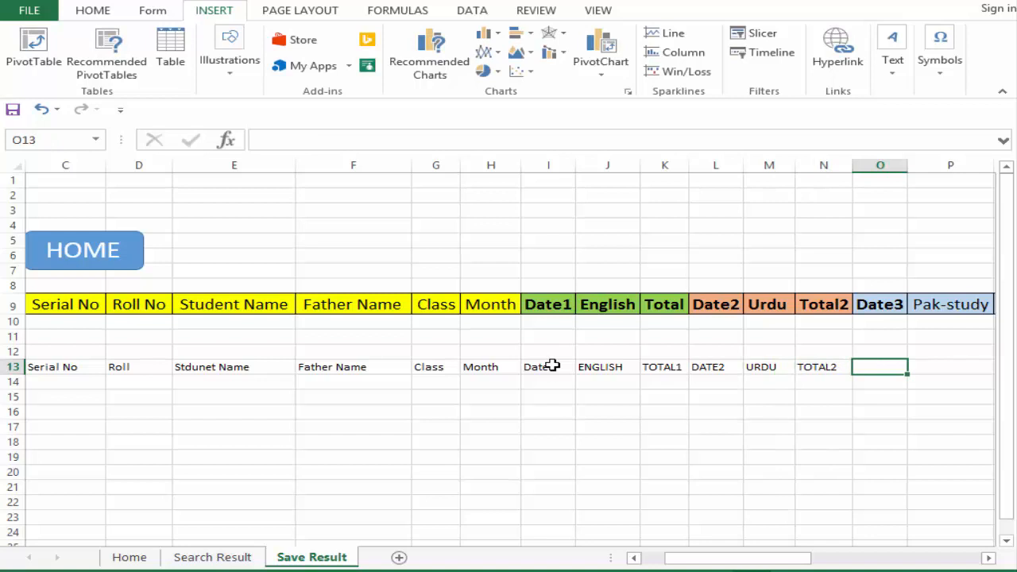
- Enter the third subject's headings DATE3, PAK-STUDY and TOTAL3 in O13:Q13
type("DATE")
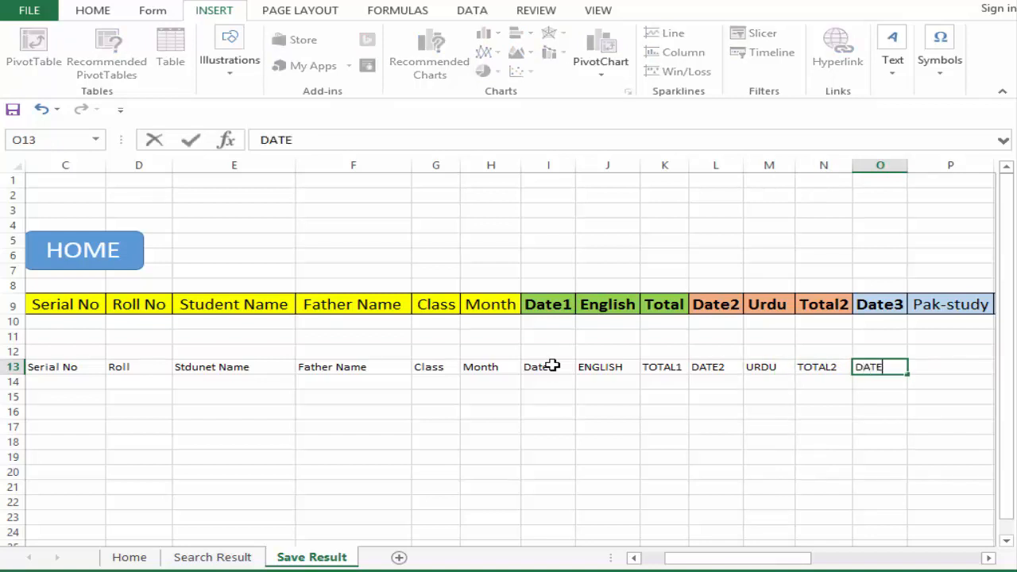
type("3")
key("Tab")
type("PAK")
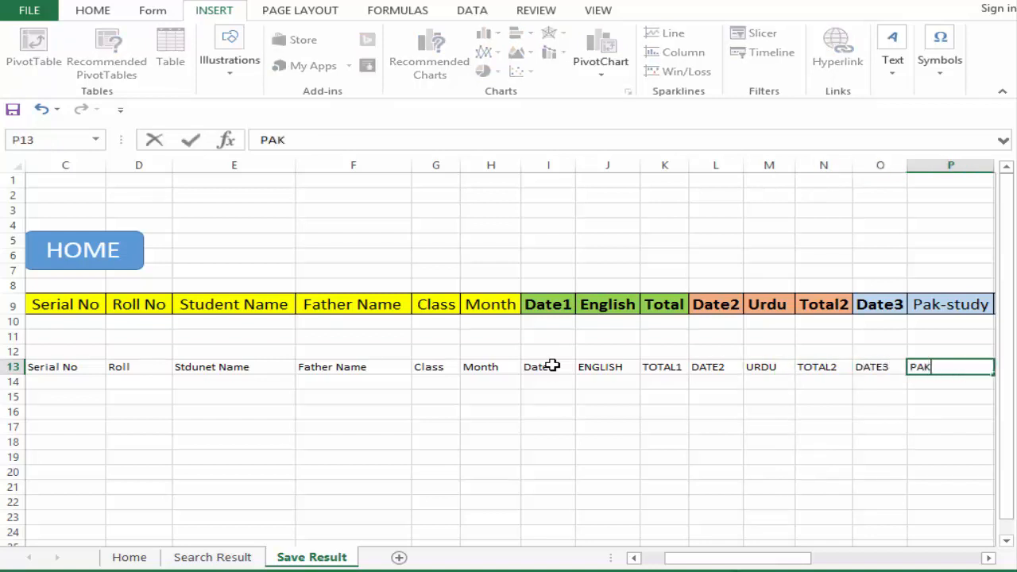
type("-STUDY")
key("Tab")
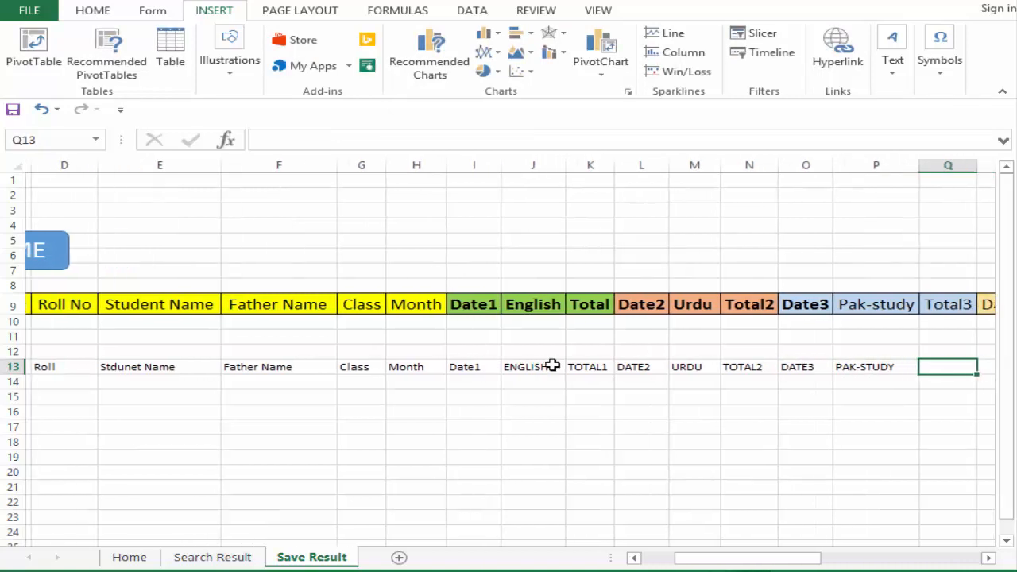
type("TOTAL")
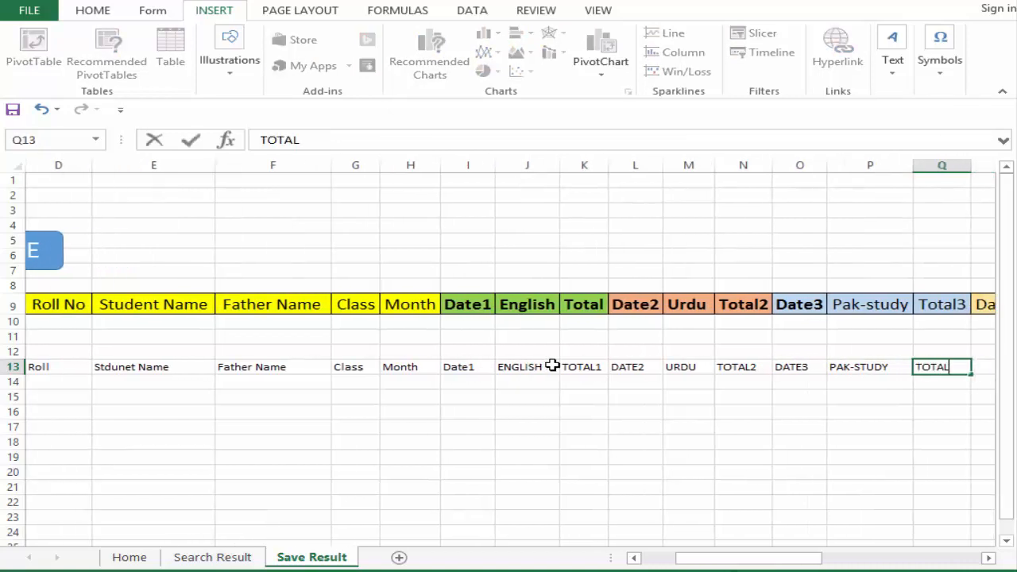
type("3")
key("Tab")
- Examine the remaining row 9 headings from Date4 onward, including Biology, All Total Marks and Obtain Marks
key("Tab")
key("Tab")
key("Tab")
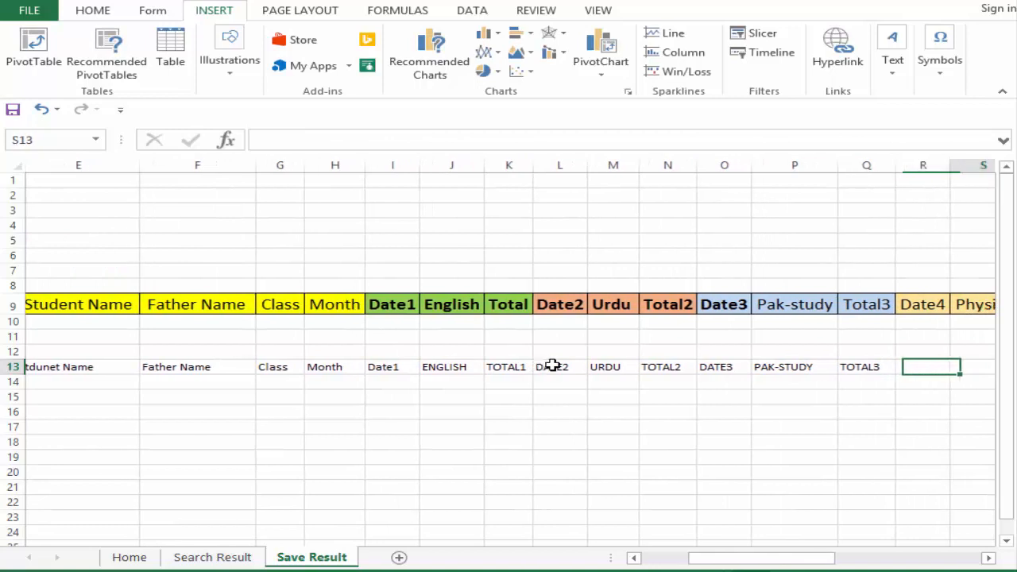
key("Tab")
key("Tab")
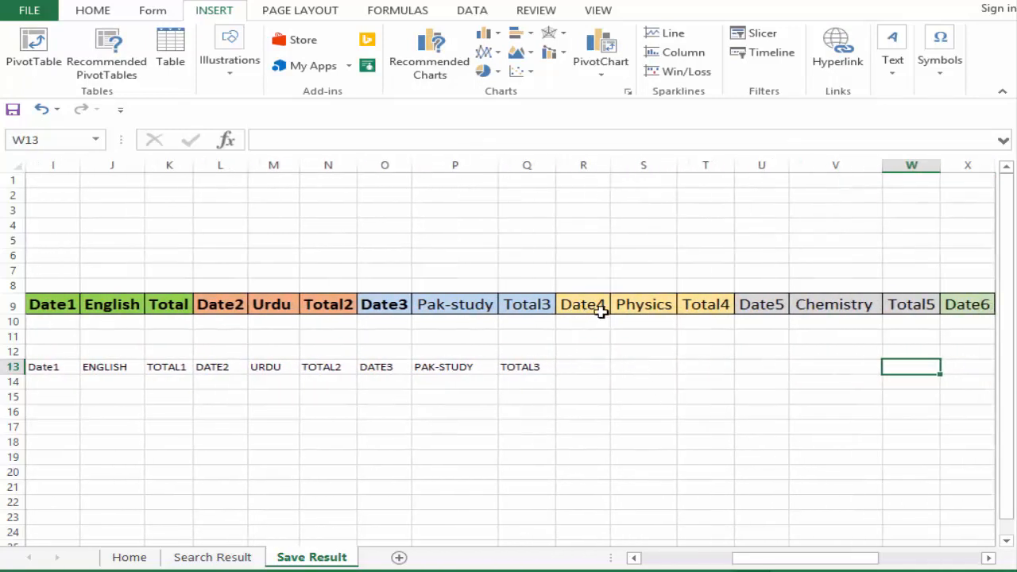
left_click_drag(602, 307, 966, 305)
left_click(509, 308)
left_click(674, 305)
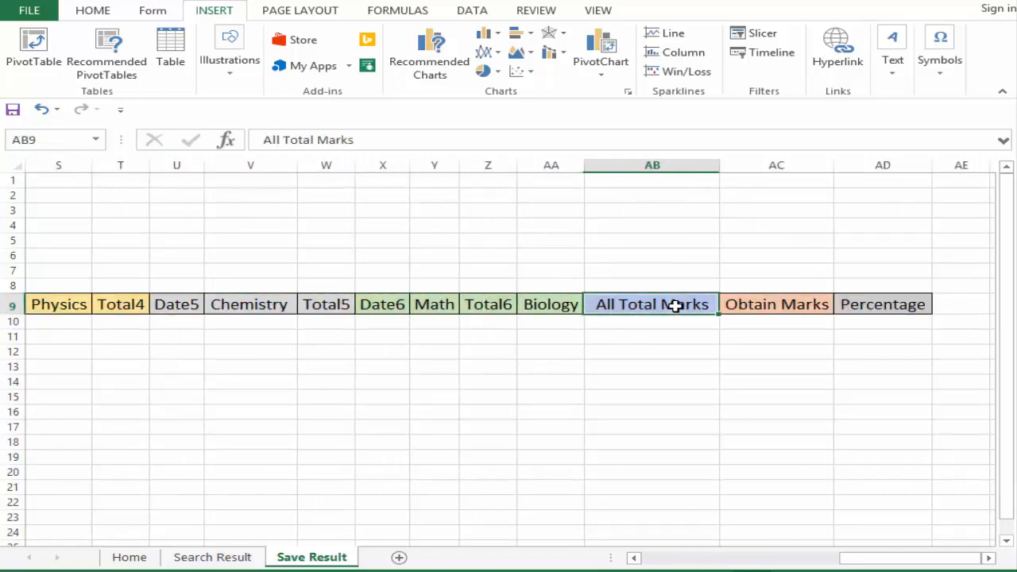
left_click(563, 306)
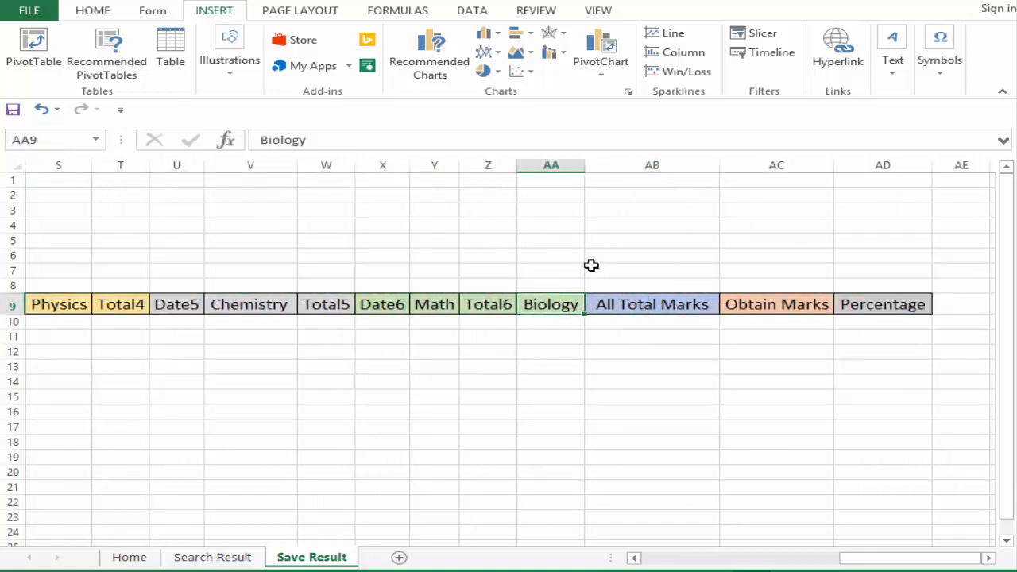
left_click(752, 310)
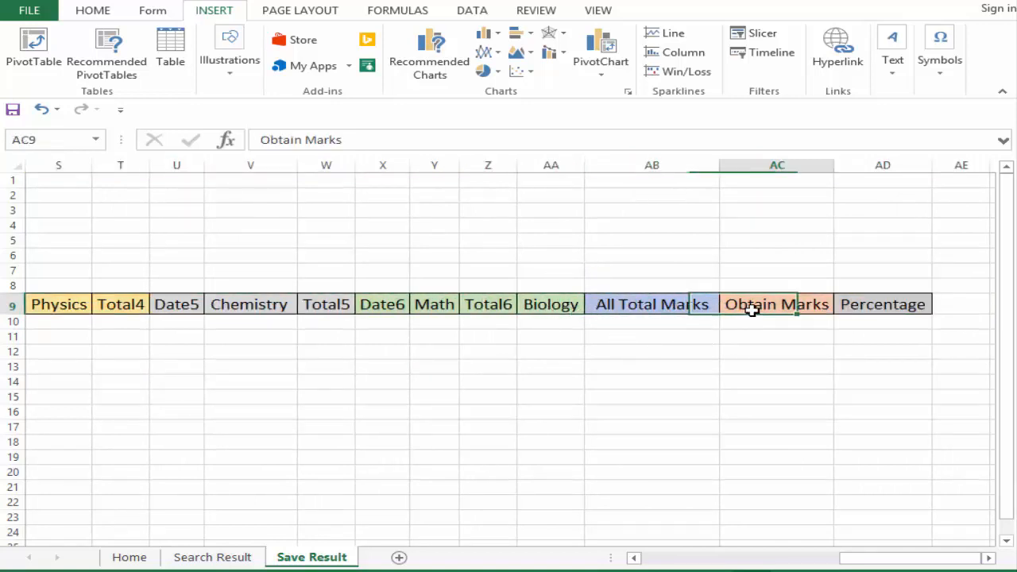
- Copy the complete row 9 headings from Serial No to Percentage, C9:AD9, on Save Result
left_click(908, 307)
left_click_drag(874, 559, 604, 543)
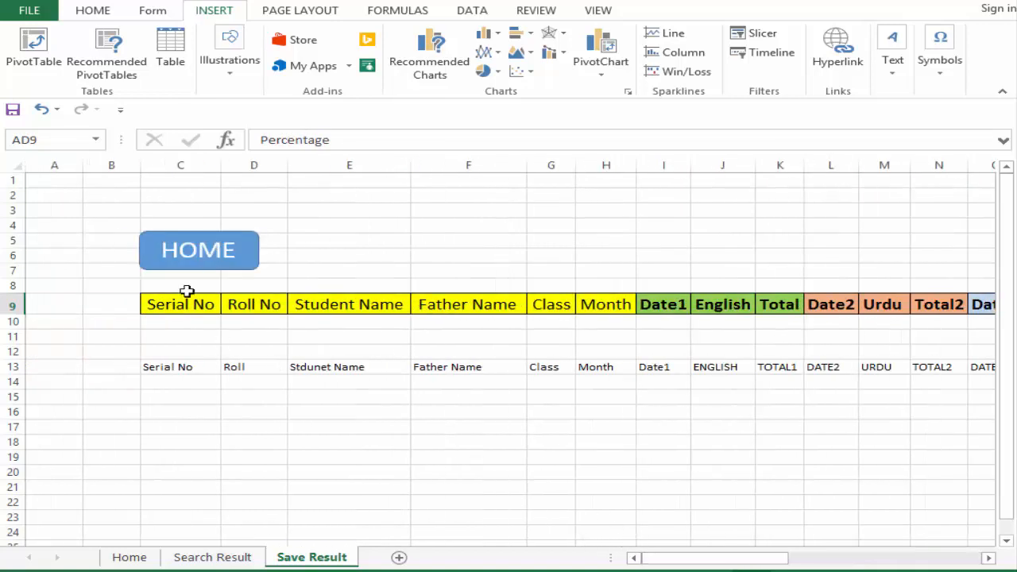
left_click_drag(153, 300, 888, 310)
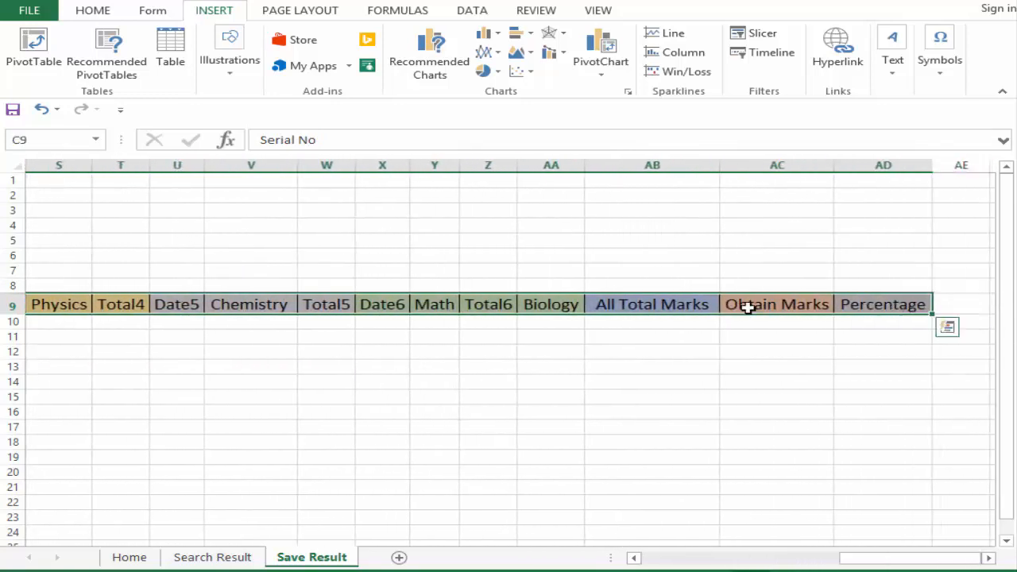
left_click(858, 545)
left_click_drag(869, 558, 601, 558)
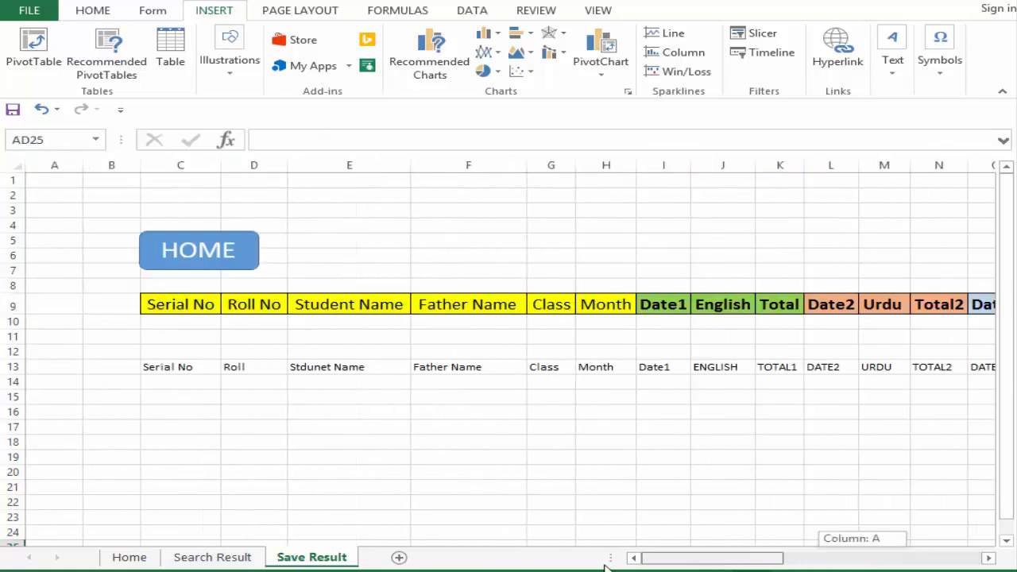
left_click(157, 310)
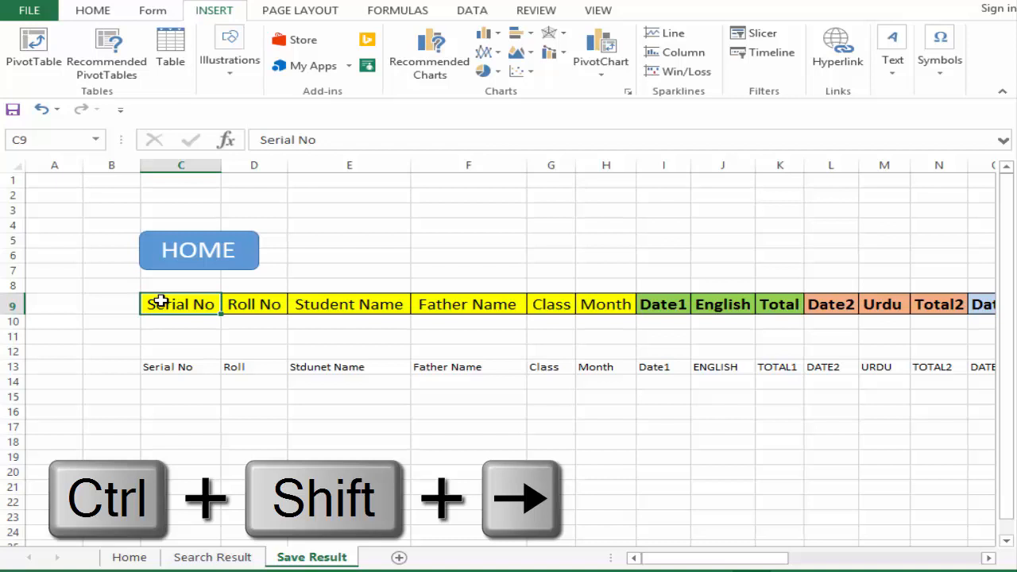
key("ctrl+shift+Right")
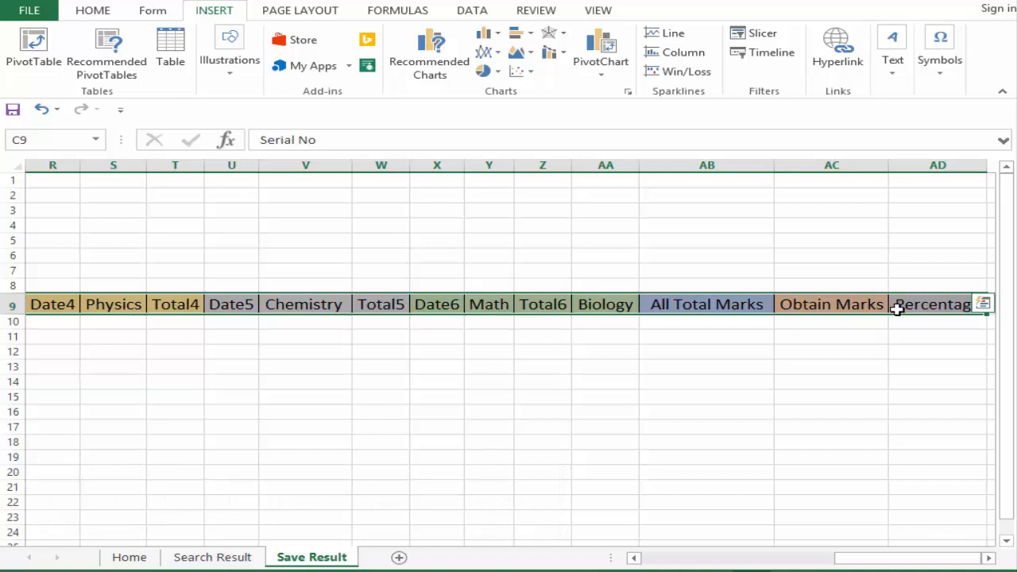
right_click(231, 303)
left_click(266, 280)
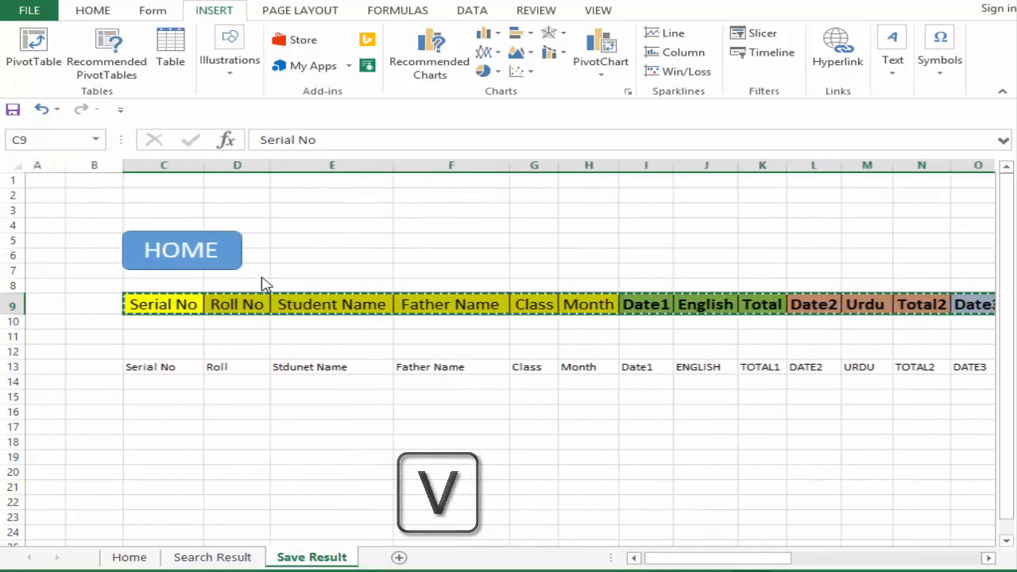
- Paste the copied headings transposed into a vertical list starting at W13 of Search Result
left_click(233, 556)
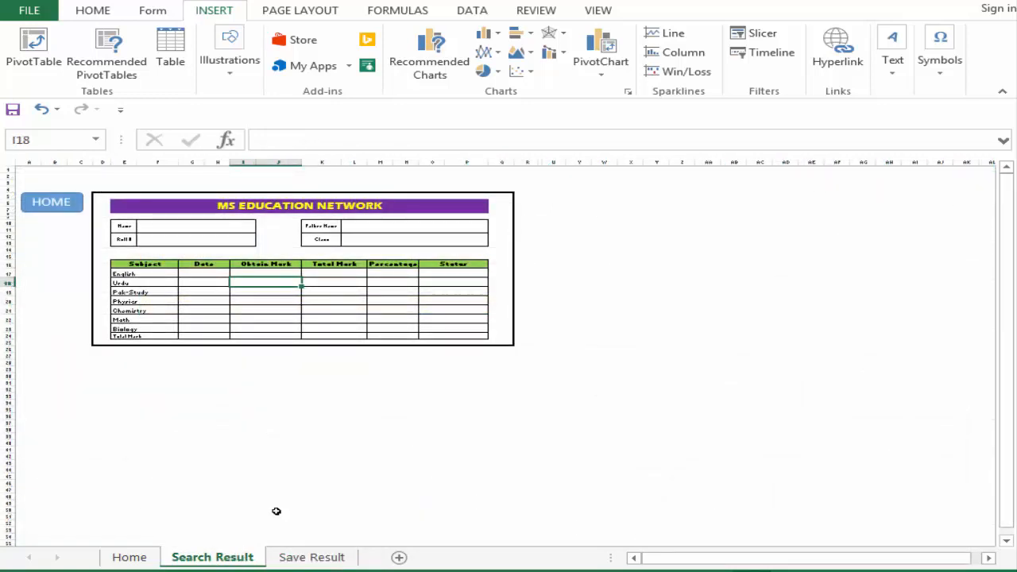
left_click(598, 242)
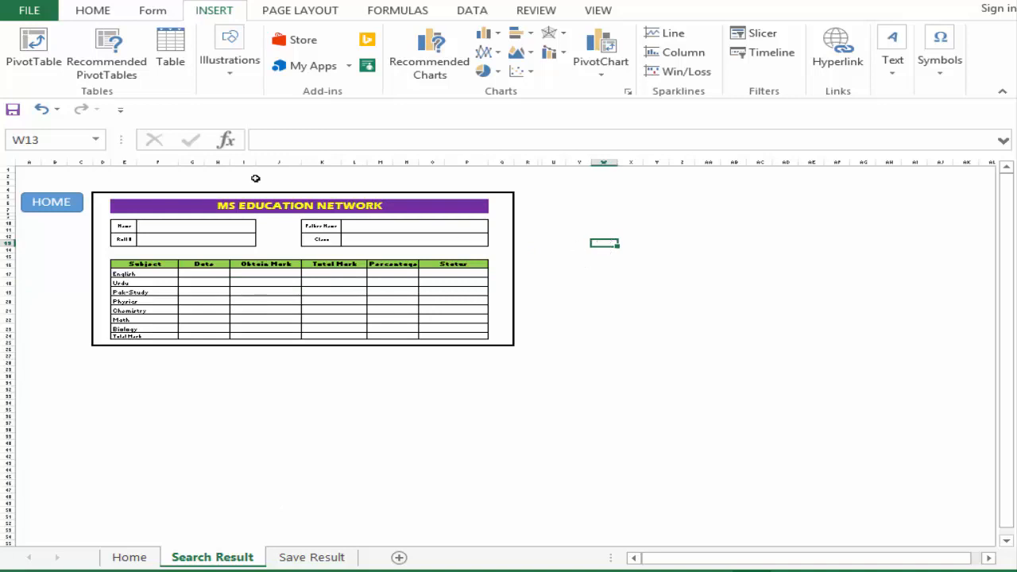
left_click(29, 11)
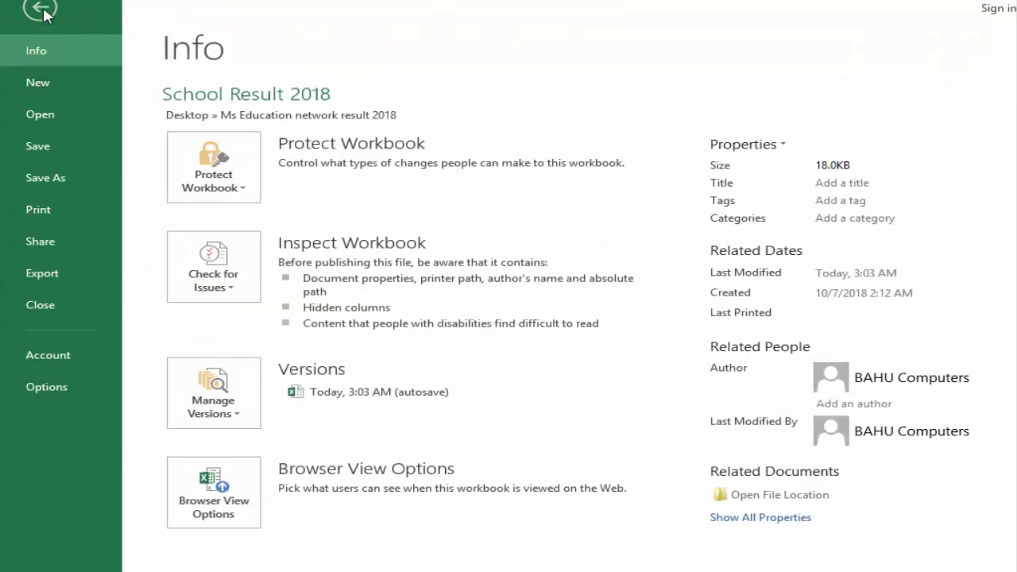
left_click(43, 10)
left_click(93, 10)
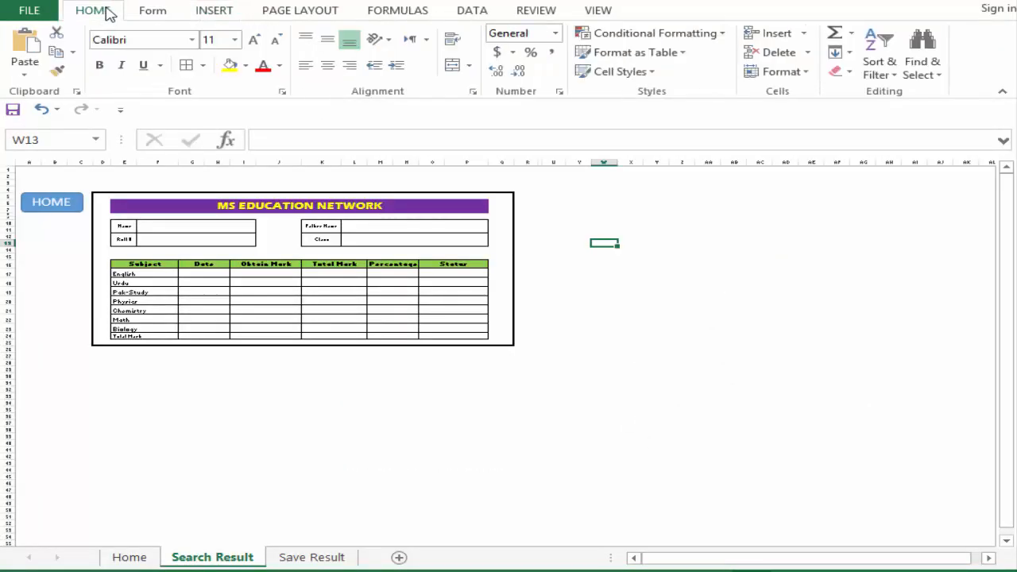
left_click(24, 74)
key("v")
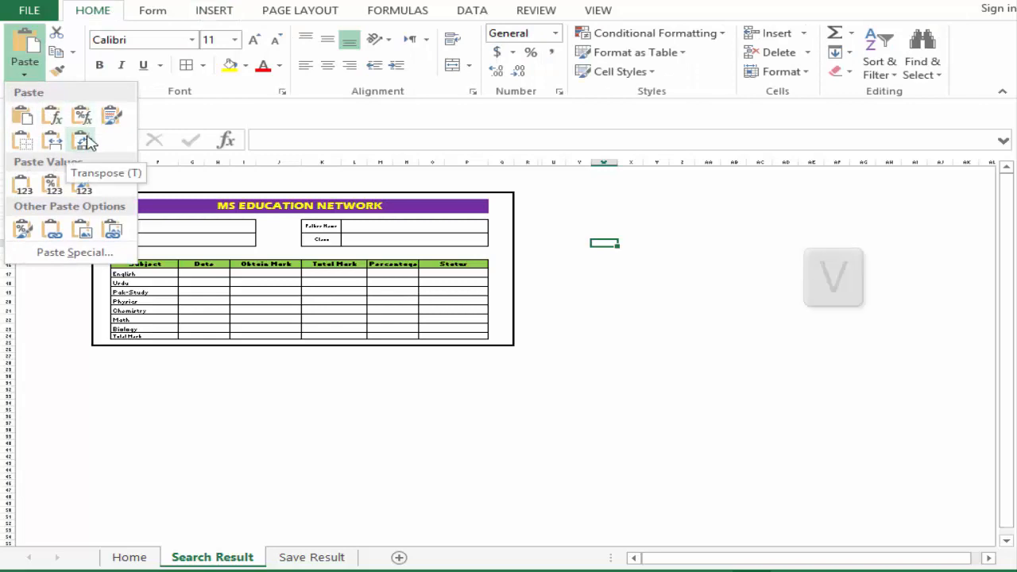
left_click(87, 141)
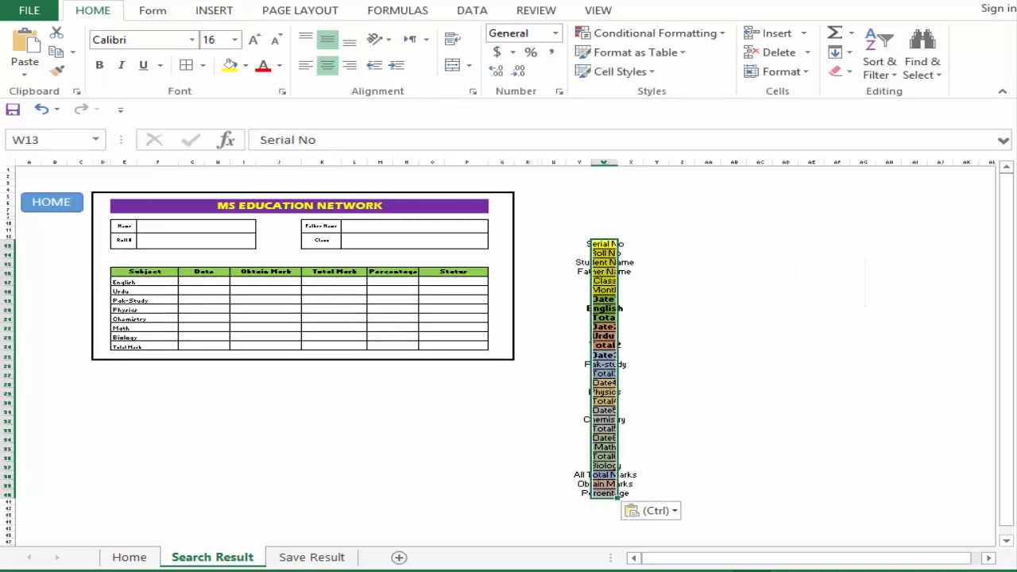
- Auto-fit column W to the width of the heading list
scroll(958, 299, "up", 3)
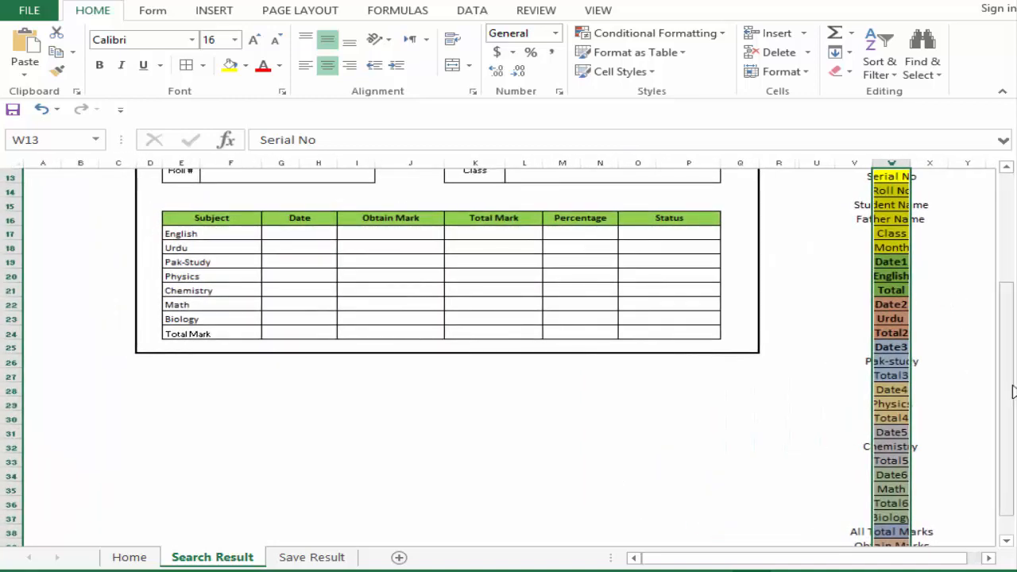
scroll(945, 250, "up", 1)
double_click(910, 162)
left_click(816, 263)
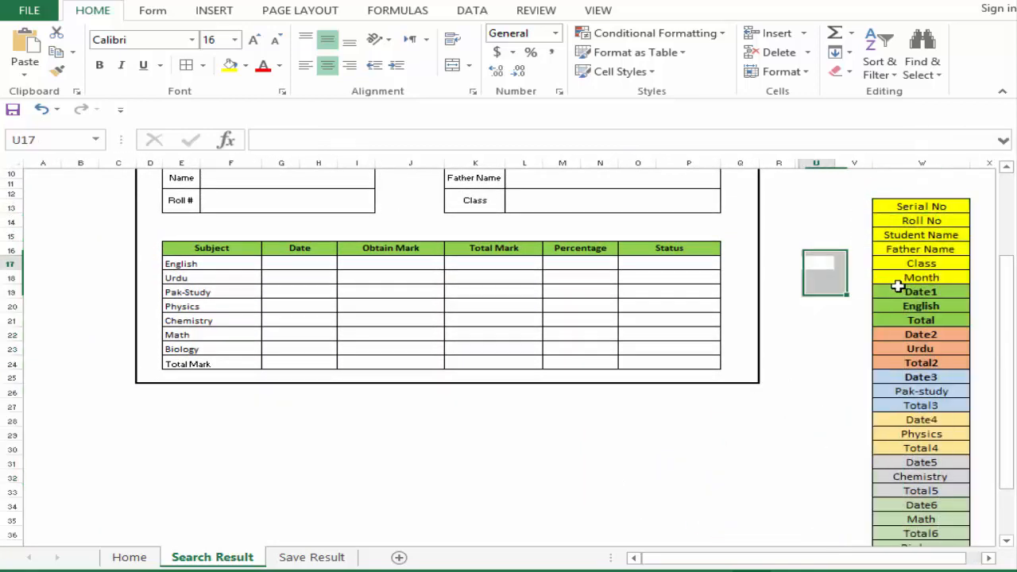
- Examine the vertical heading list in column W and its color-coded subject groups
left_click_drag(1008, 380, 1008, 343)
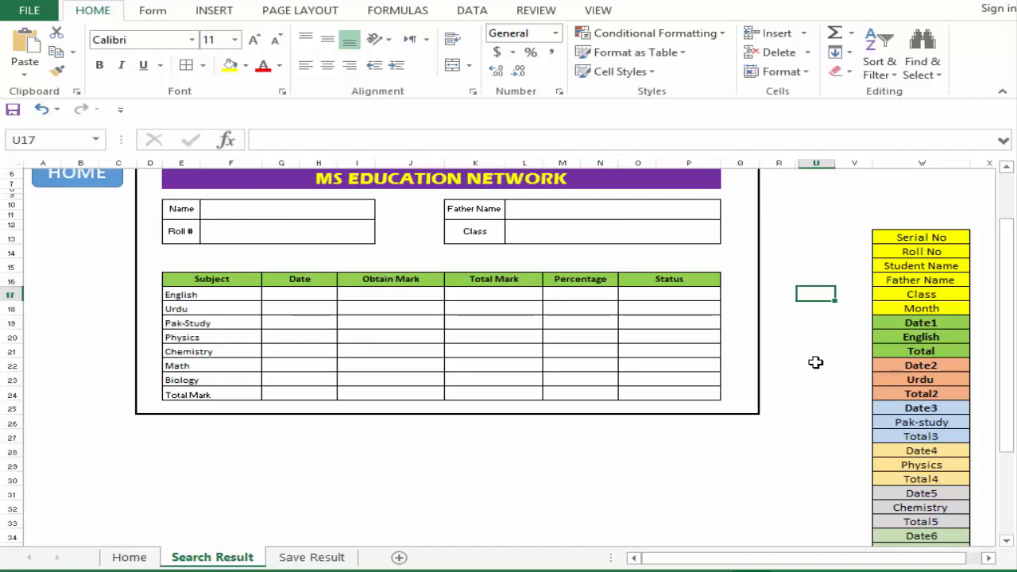
left_click_drag(890, 240, 894, 537)
left_click(906, 450)
left_click_drag(929, 322, 928, 394)
left_click(944, 448)
left_click(938, 380)
left_click(980, 492)
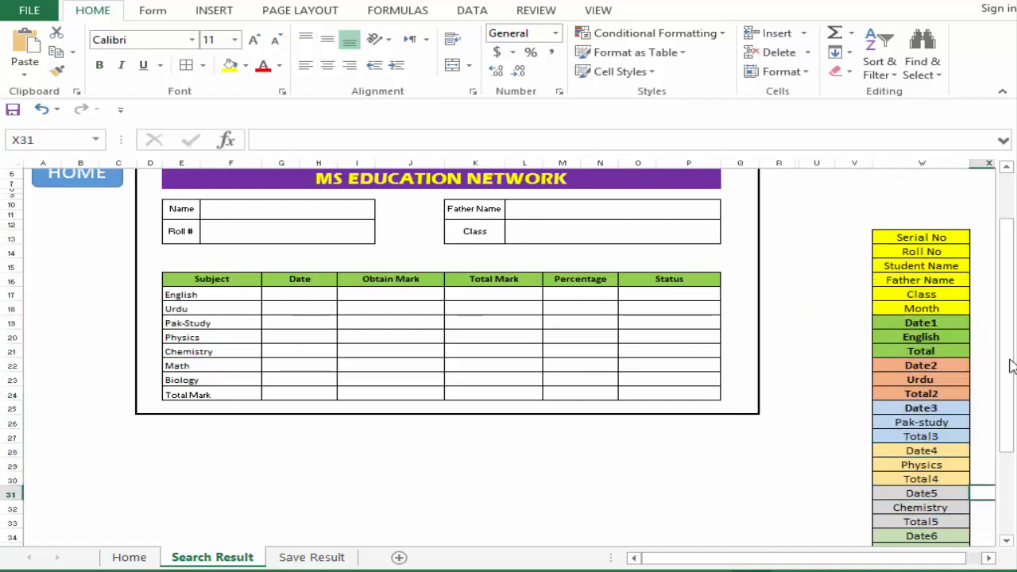
- Compare the result card's title, student fields and subject rows with the heading list in column W
scroll(631, 236, "up", 1)
left_click(294, 184)
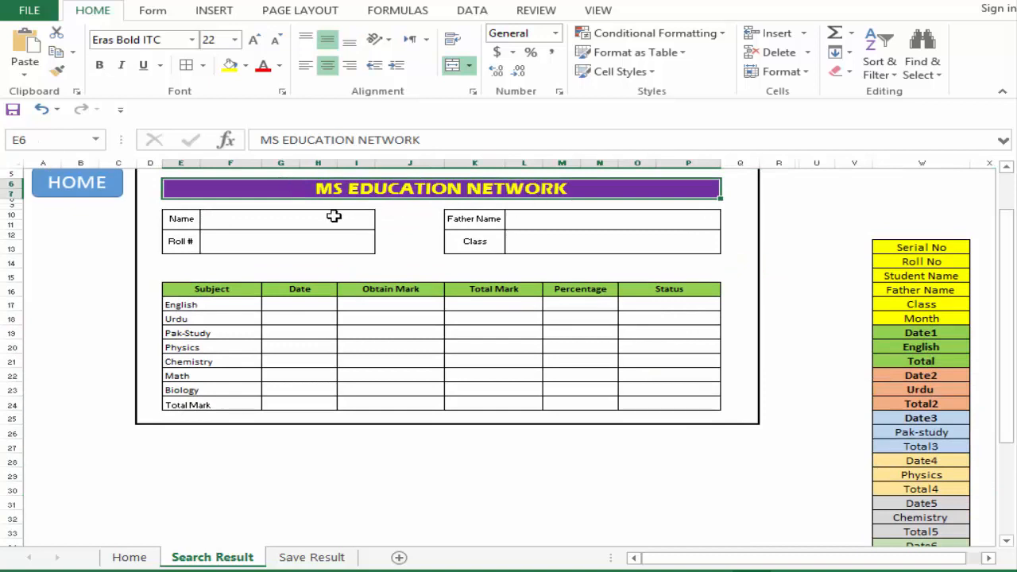
left_click(334, 216)
left_click(279, 262)
left_click(227, 306)
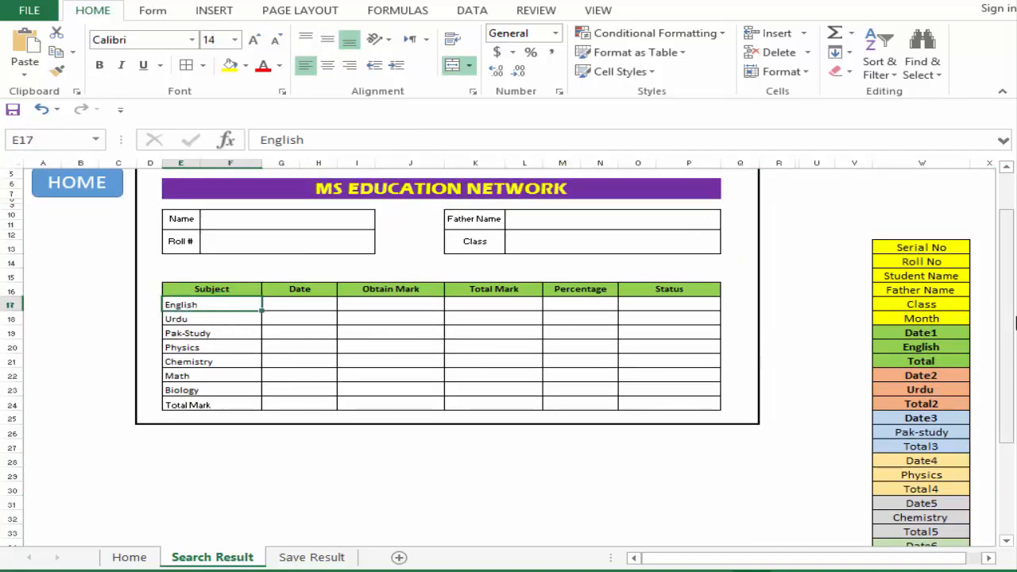
left_click(922, 374)
left_click(238, 293)
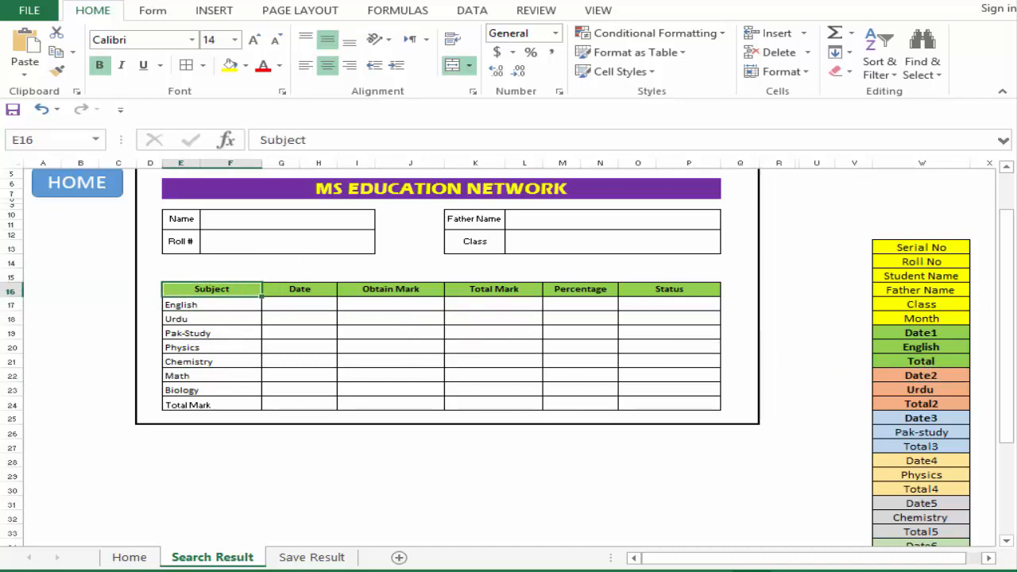
left_click(918, 408)
left_click(167, 364)
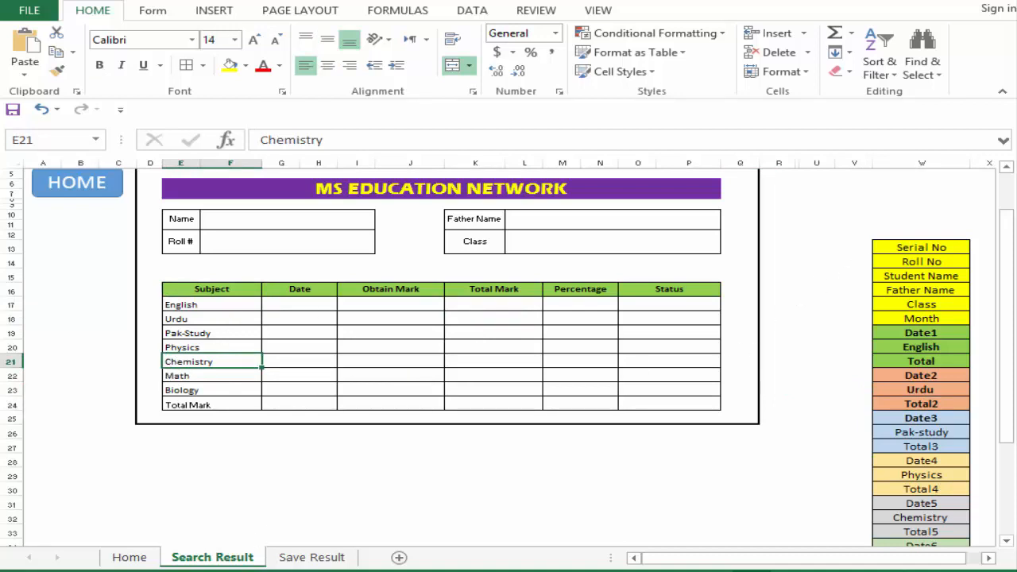
- Check the source headings on Save Result and match the Date1, English and Date2 entries to the result card on Search Result
left_click(311, 557)
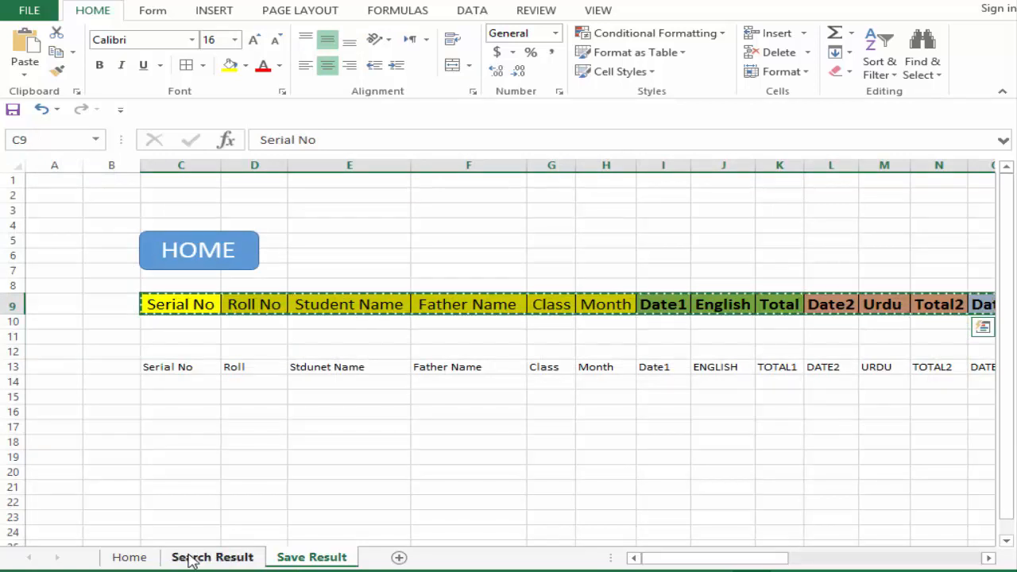
left_click(190, 559)
left_click(920, 290)
left_click(943, 416)
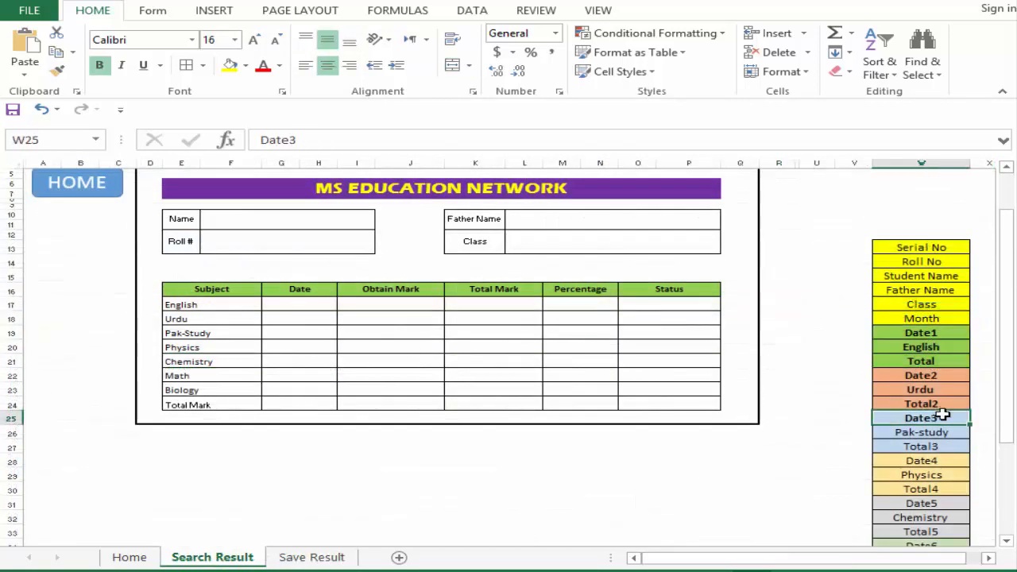
left_click(939, 376)
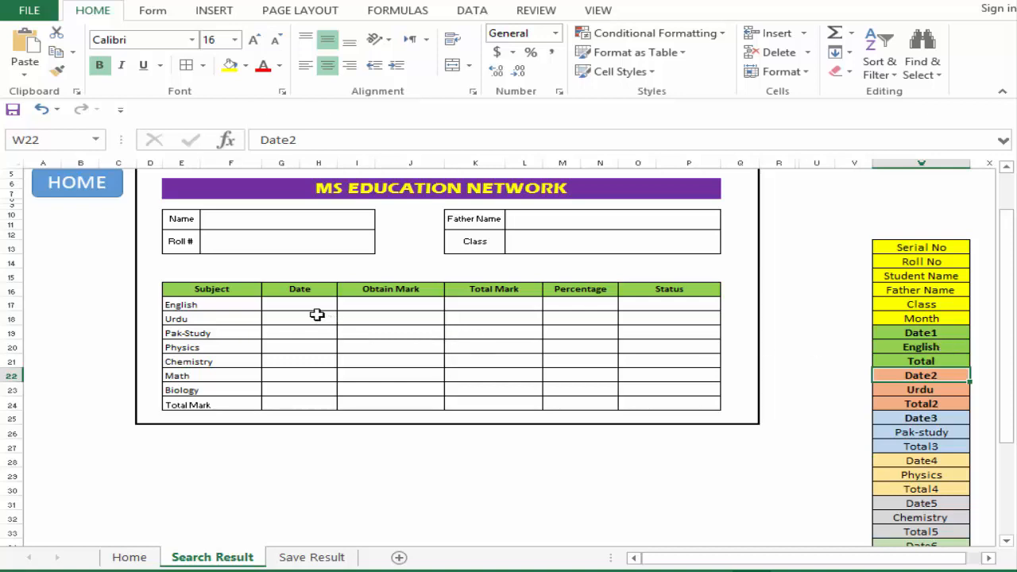
left_click(919, 333)
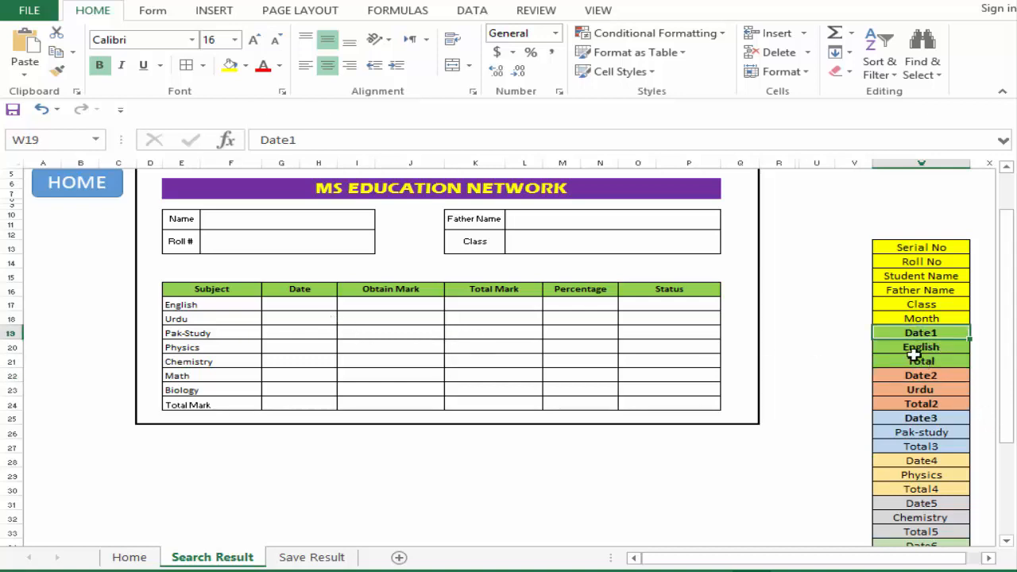
left_click(914, 348)
left_click_drag(908, 355, 282, 303)
left_click(508, 340)
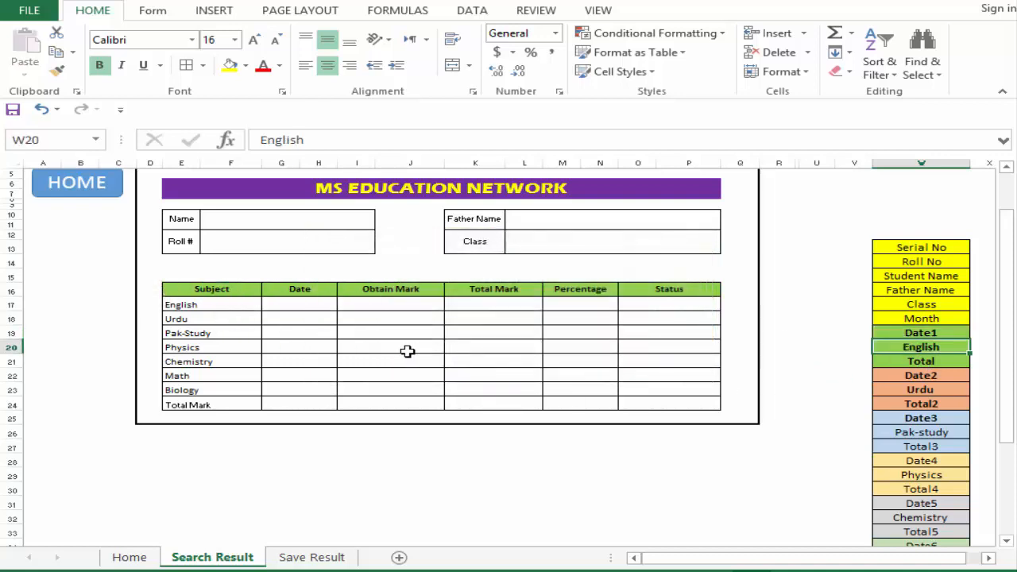
- Clear all contents and formatting of the vertical heading list in column W, starting at W13
left_click(298, 444)
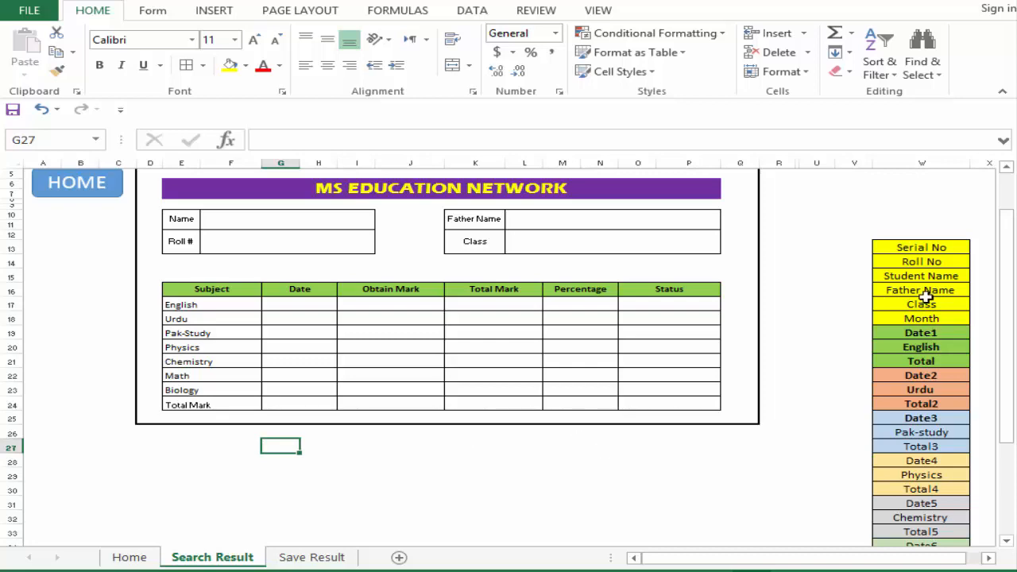
left_click_drag(920, 247, 921, 526)
key("Delete")
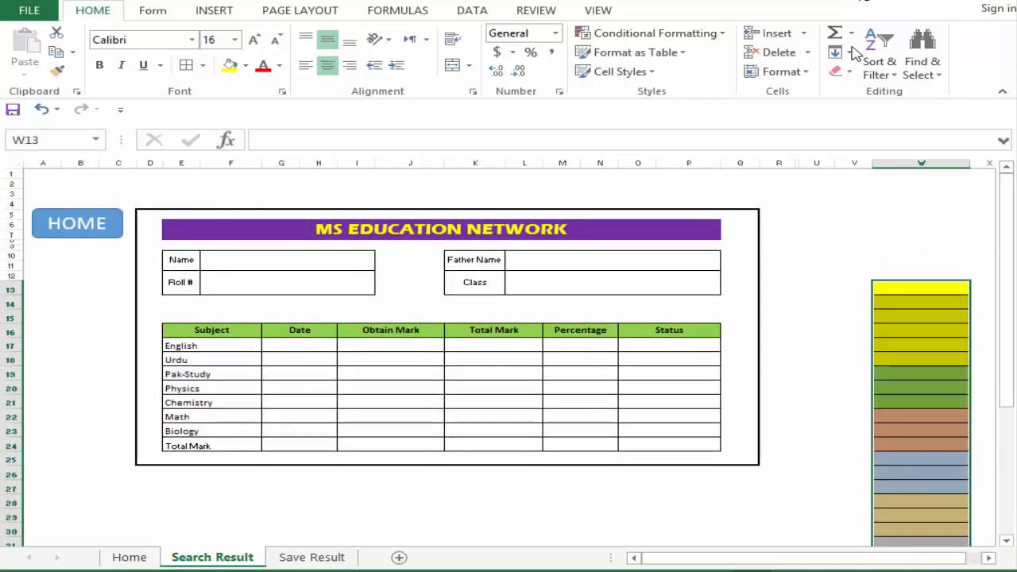
left_click(840, 77)
left_click(875, 91)
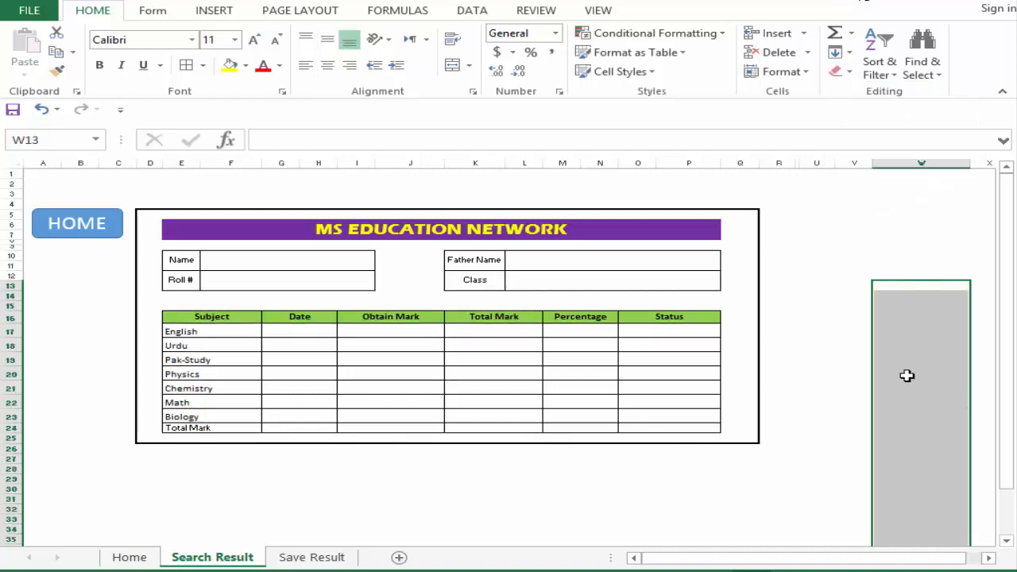